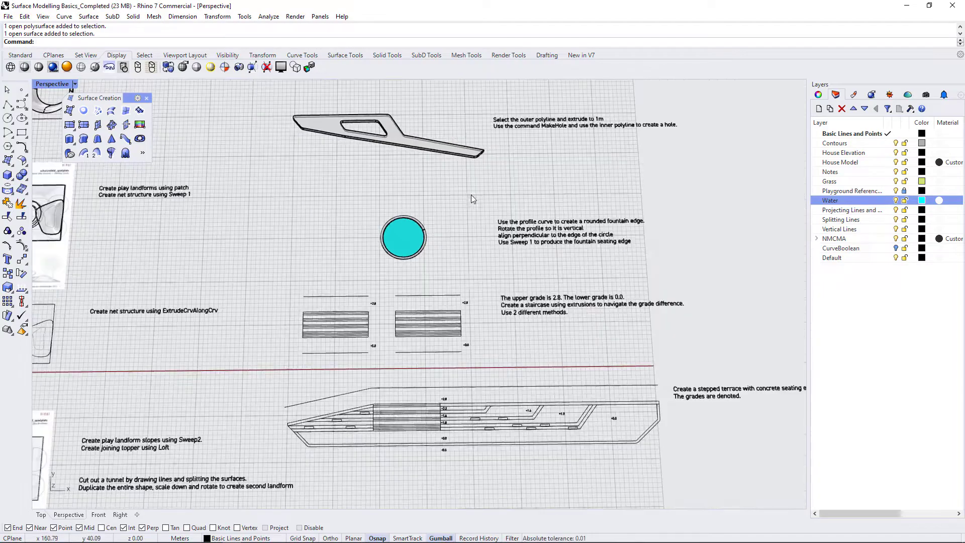
Examine the two staircase line plans, their upper and lower grade labels, and the accompanying staircase instructions.
scroll(444, 340, up, 6)
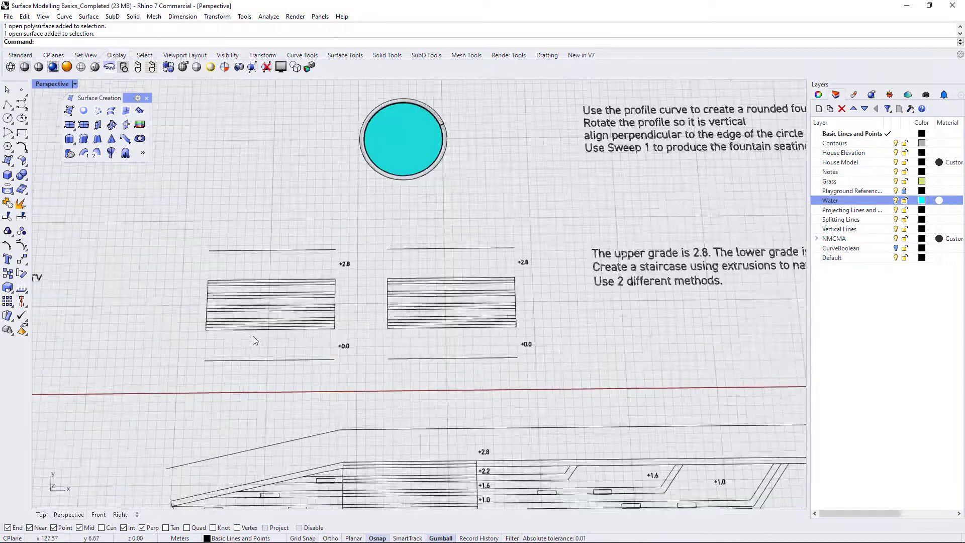
scroll(259, 369, down, 2)
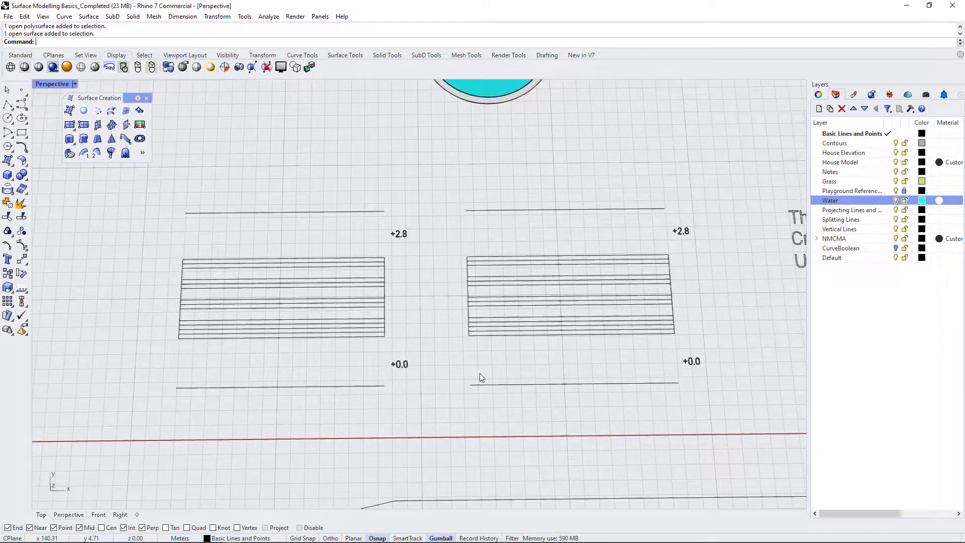
right_drag(499, 370, 440, 312)
scroll(305, 268, down, 7)
mouse_move(308, 269)
right_down()
mouse_move(463, 357)
mouse_move(454, 383)
mouse_move(502, 392)
right_up()
scroll(493, 388, up, 2)
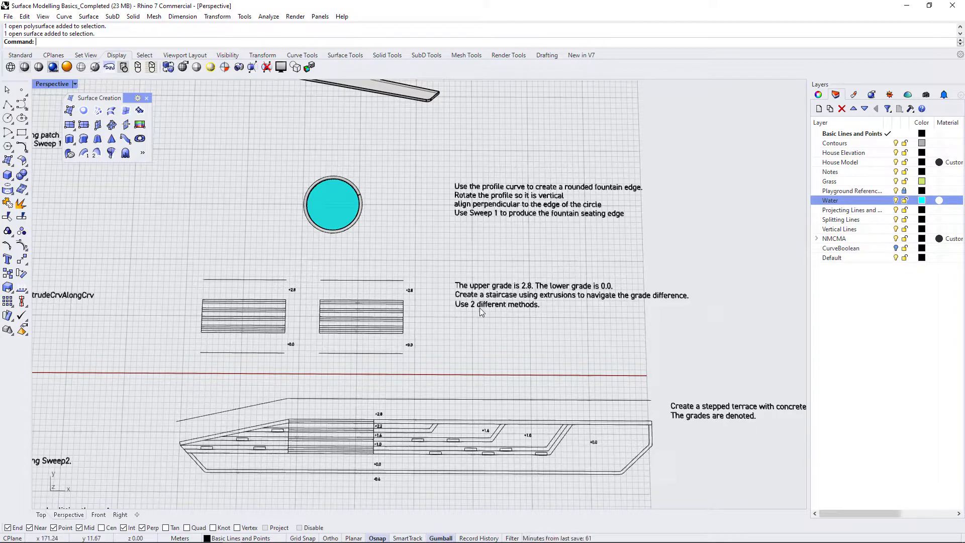
scroll(533, 348, down, 2)
scroll(535, 397, up, 5)
scroll(506, 400, up, 2)
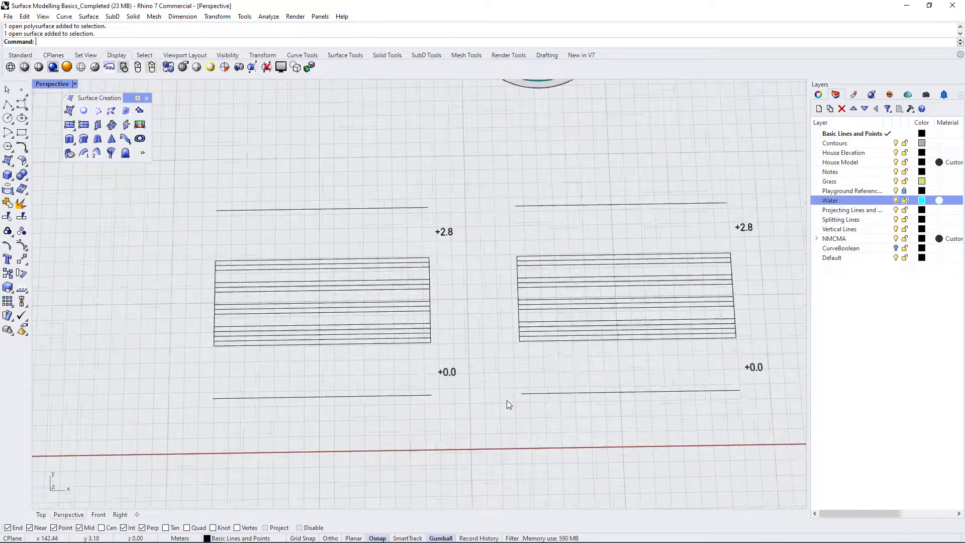
scroll(377, 379, down, 3)
scroll(508, 414, up, 3)
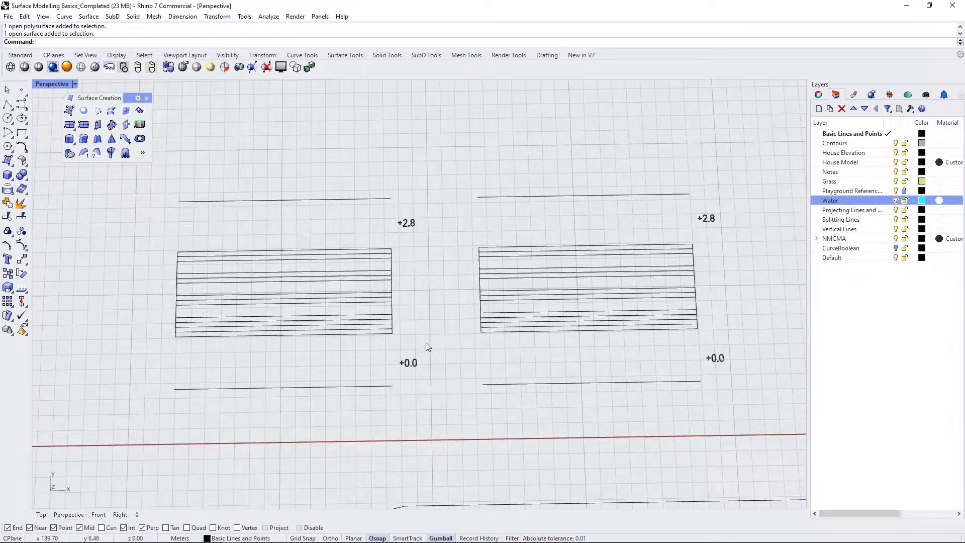
scroll(408, 283, down, 2)
right_drag(573, 320, 530, 271)
scroll(521, 206, up, 4)
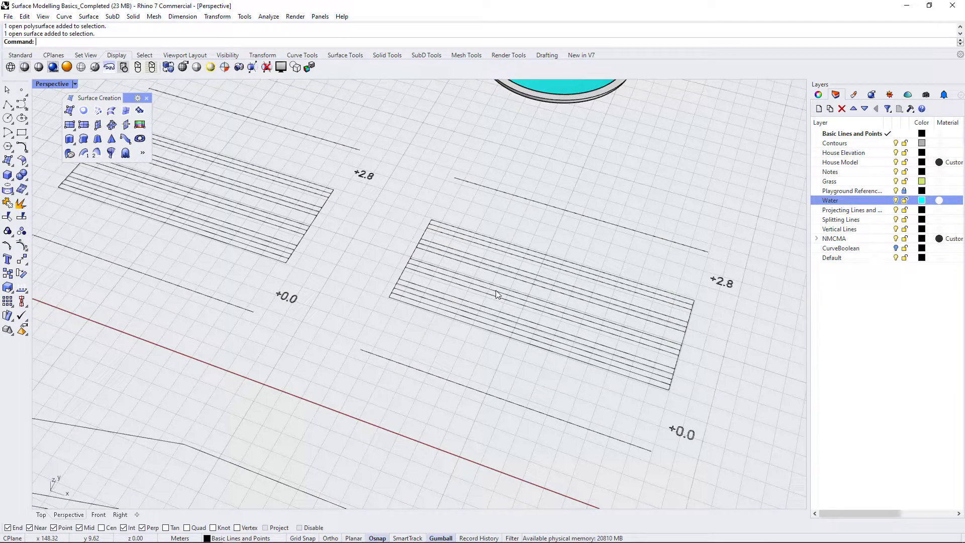
scroll(462, 248, down, 3)
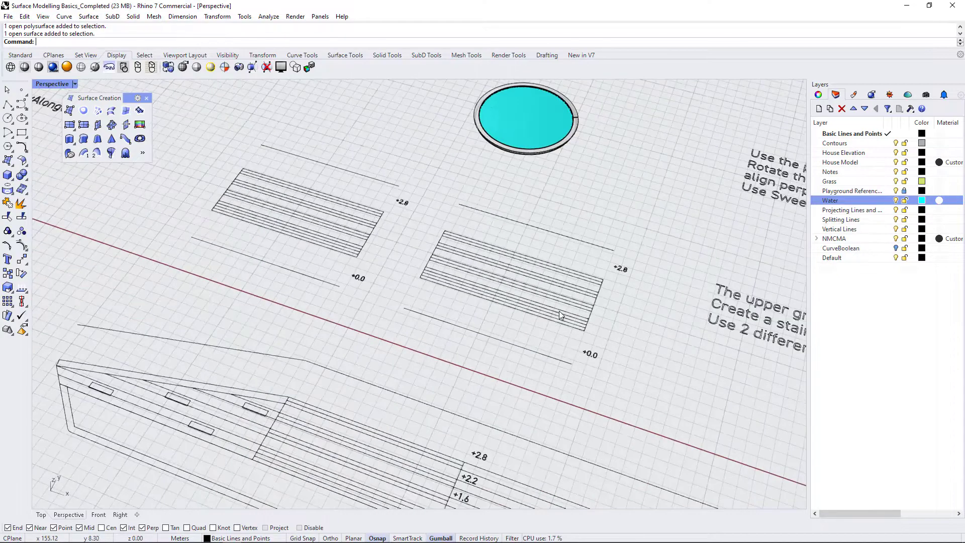
scroll(582, 296, up, 4)
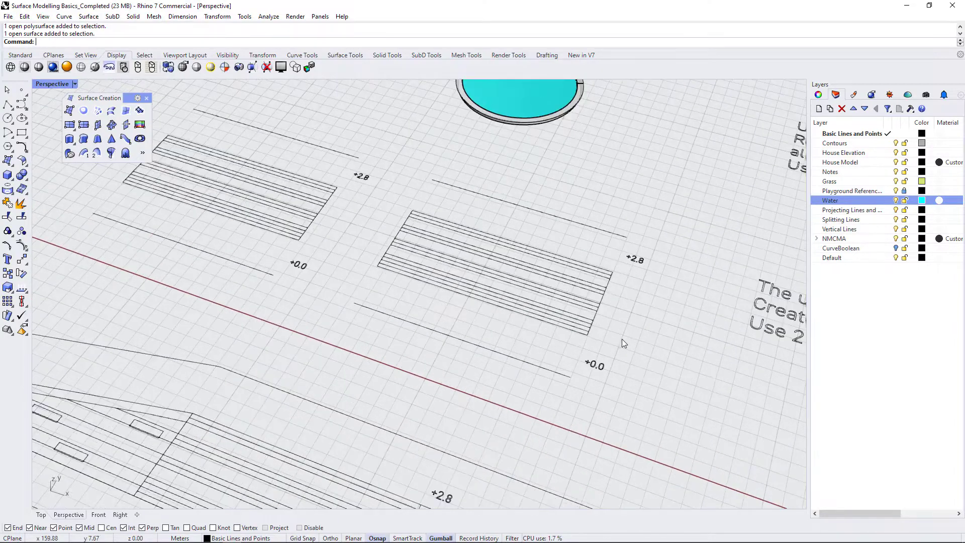
scroll(623, 340, down, 6)
right_drag(572, 354, 620, 401)
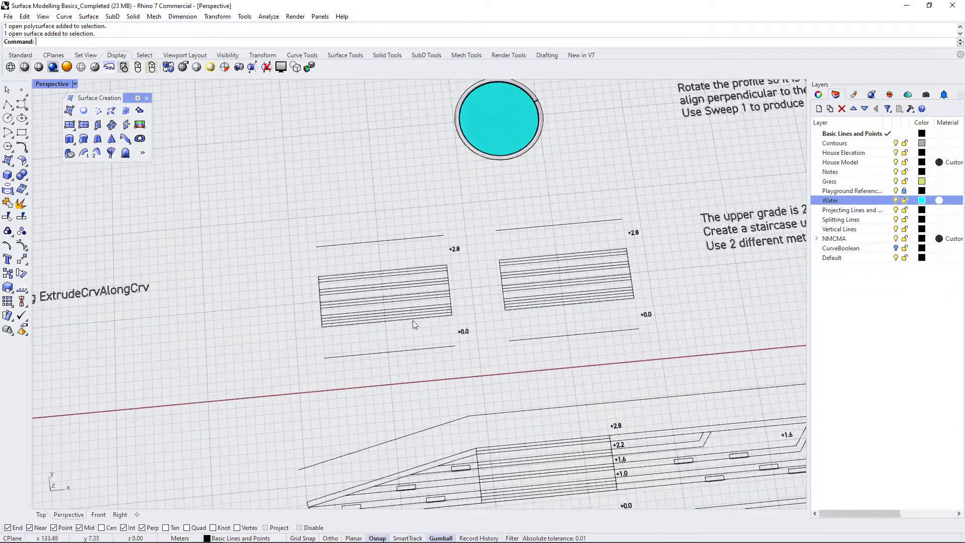
scroll(412, 321, up, 8)
scroll(563, 334, down, 2)
right_drag(563, 333, 506, 297)
scroll(363, 144, up, 3)
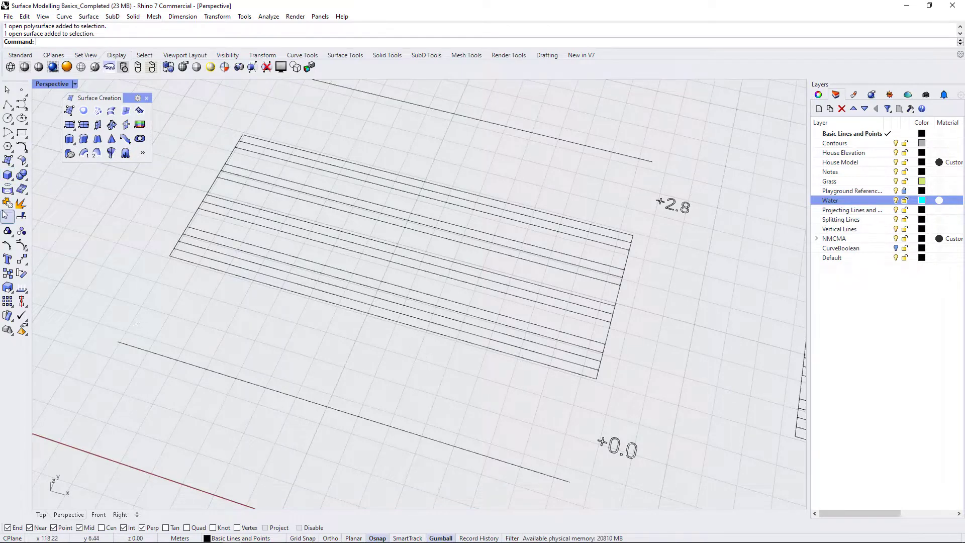
click(9, 176)
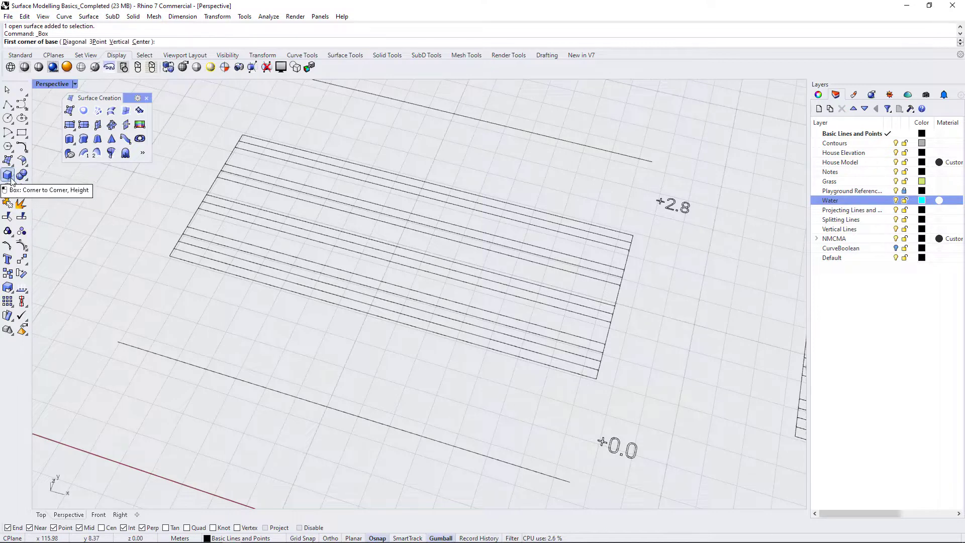
click(9, 177)
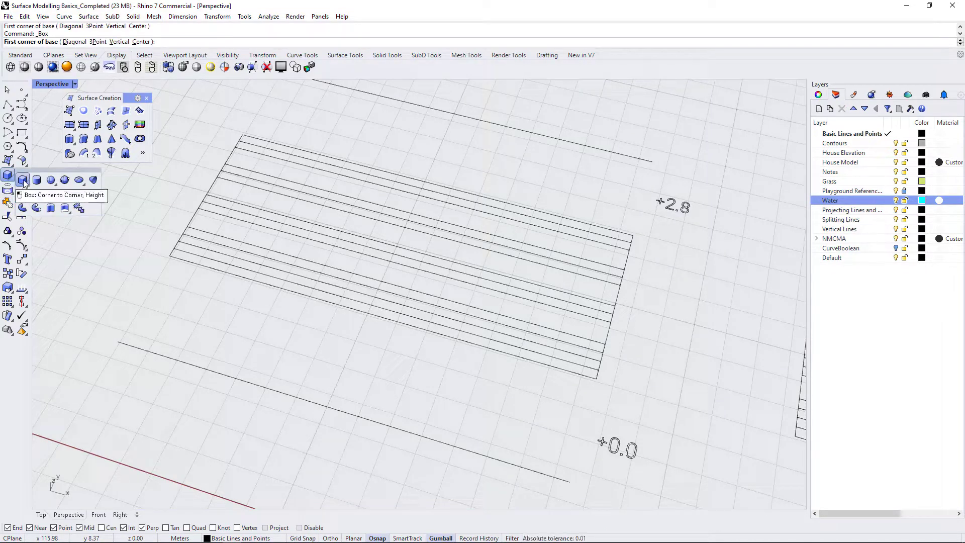
mouse_move(29, 187)
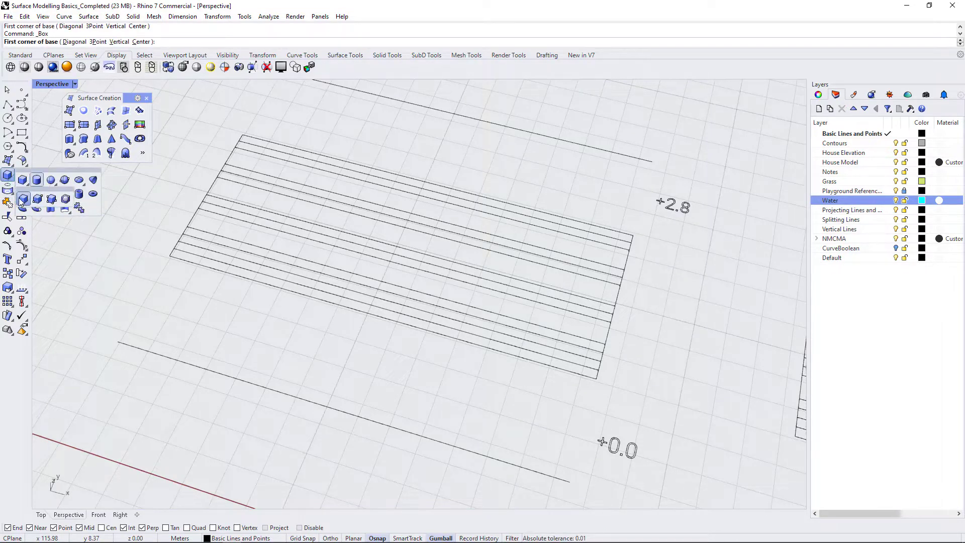
click(51, 200)
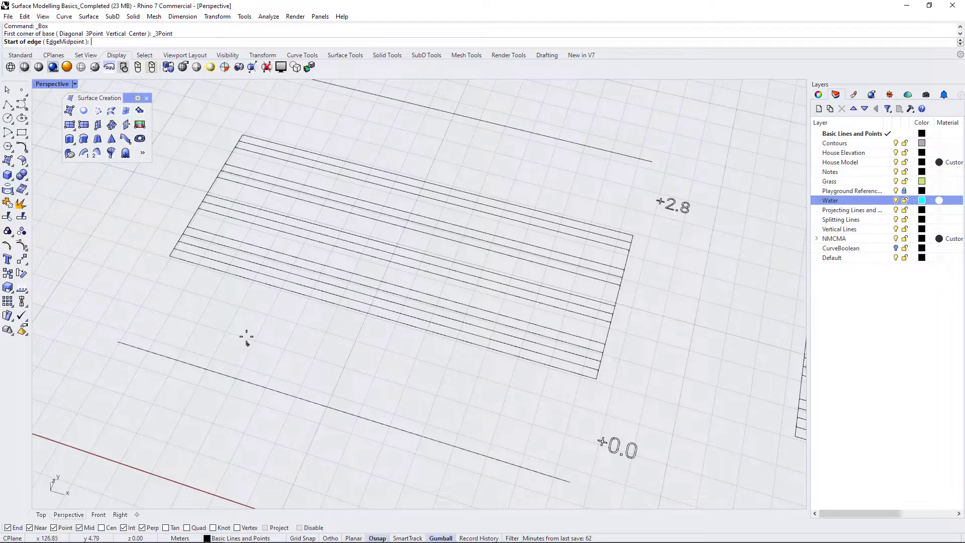
click(169, 257)
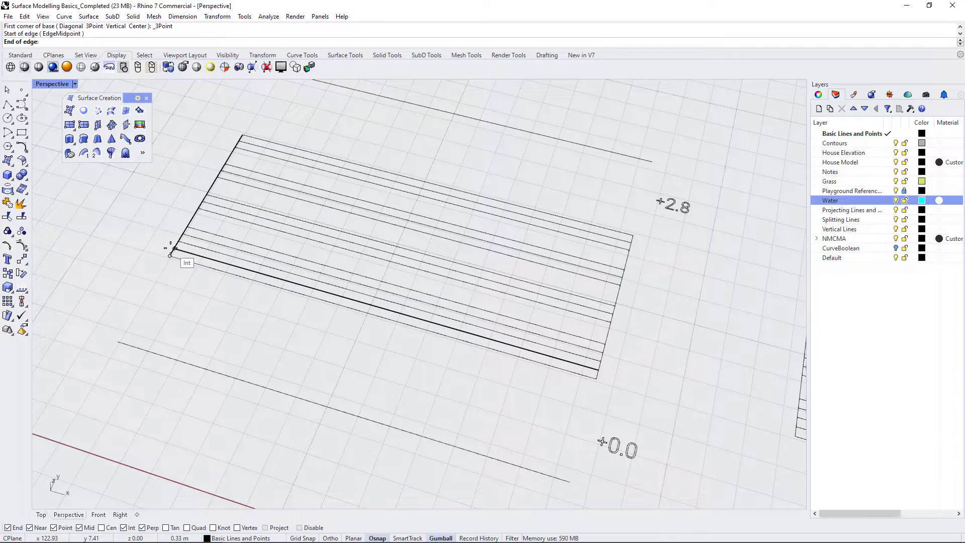
click(172, 248)
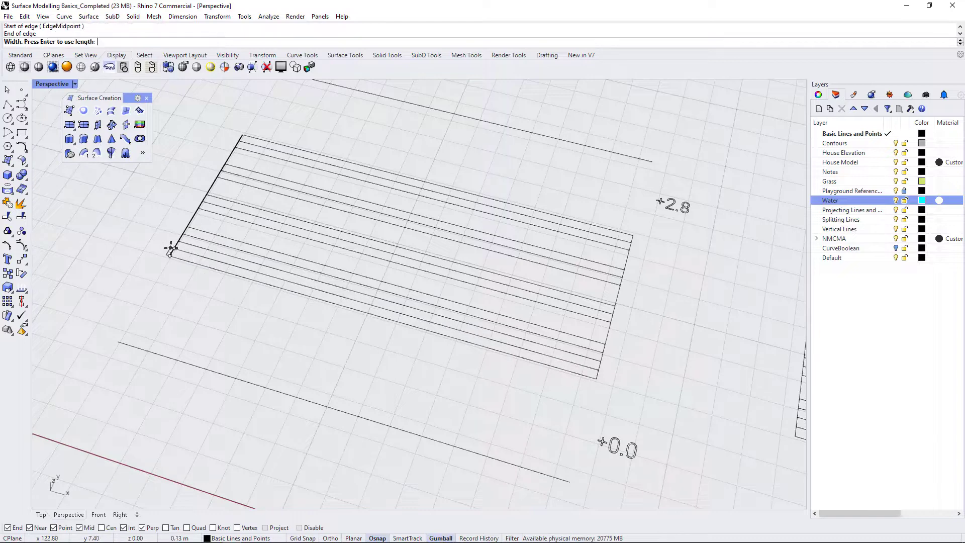
click(600, 370)
right_drag(613, 370, 592, 347)
right_drag(387, 256, 422, 312)
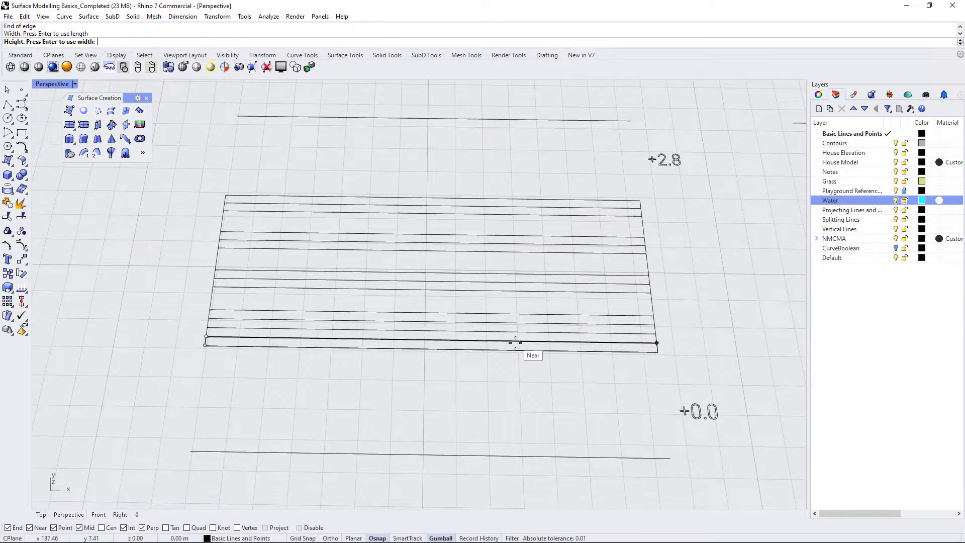
right_drag(517, 345, 532, 367)
scroll(514, 340, down, 5)
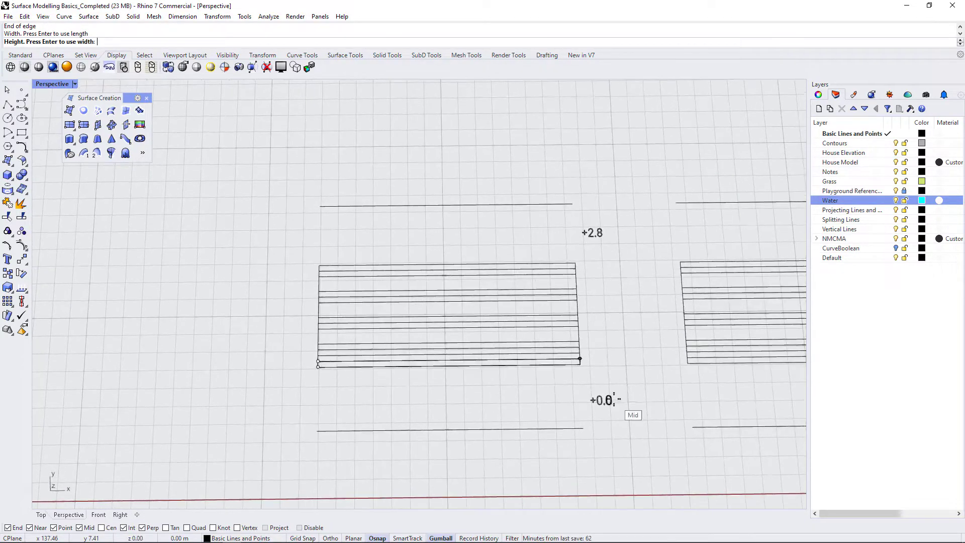
scroll(608, 399, up, 2)
key(Escape)
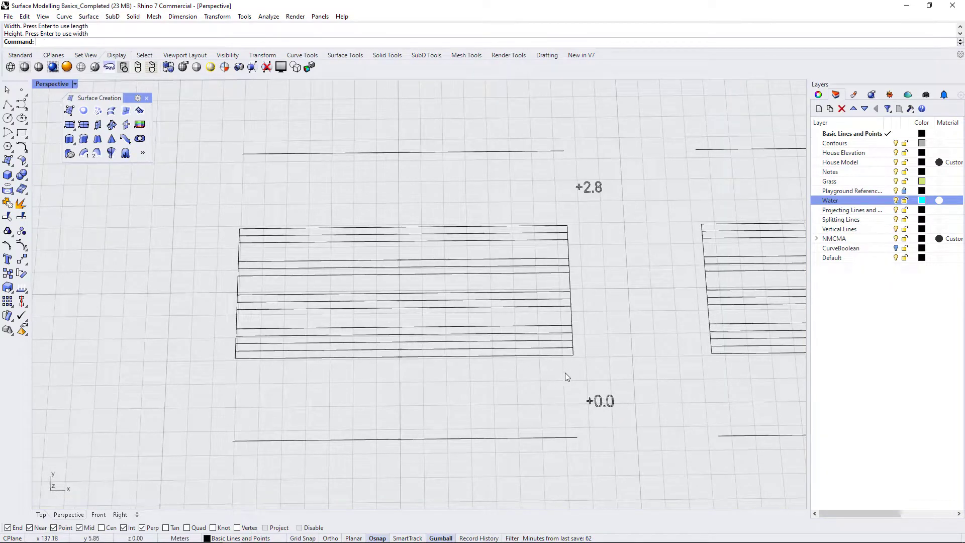
Maximize the Top view and count the steps between the +0.0 and +2.8 grades on the first staircase plan.
double_click(46, 85)
double_click(41, 86)
scroll(441, 170, down, 16)
scroll(477, 248, up, 13)
scroll(372, 278, up, 2)
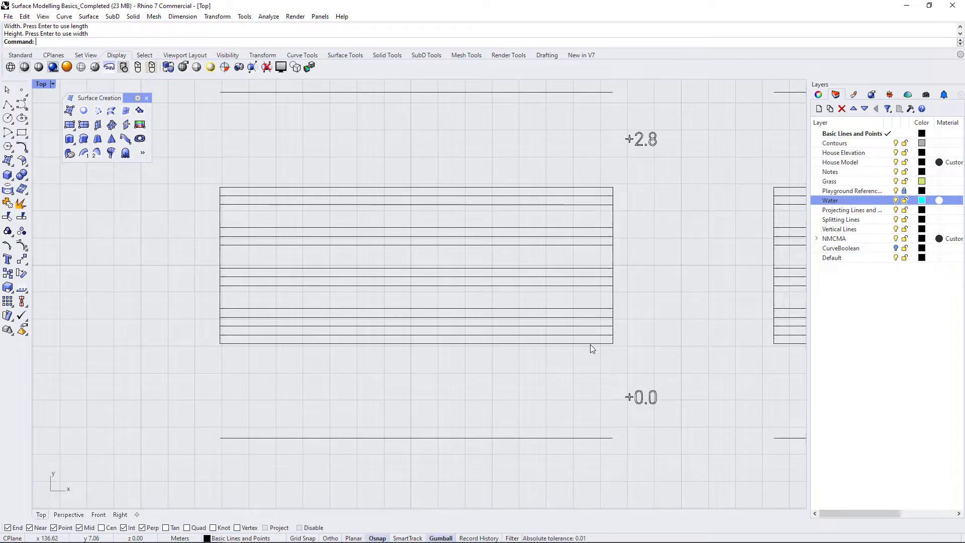
scroll(597, 341, up, 2)
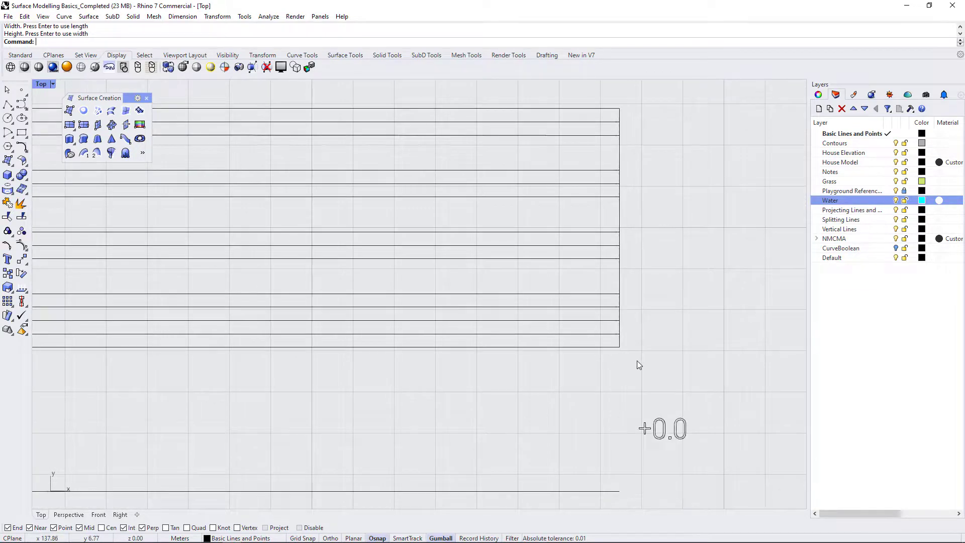
scroll(628, 358, down, 1)
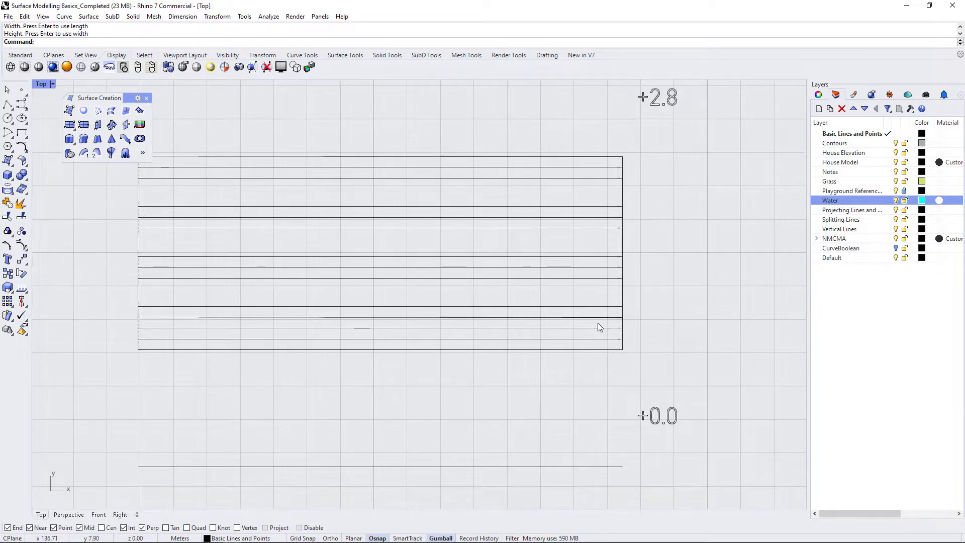
click(597, 278)
click(598, 262)
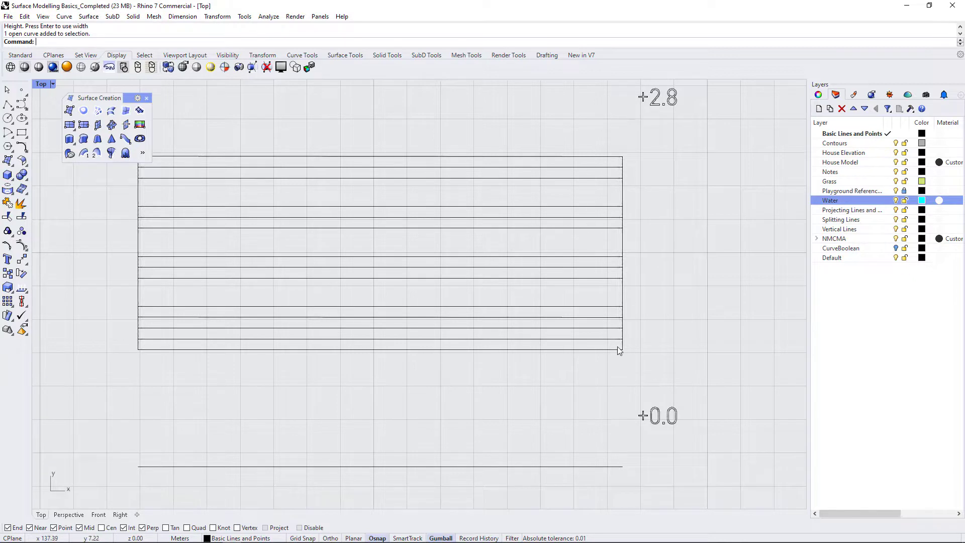
scroll(578, 367, down, 1)
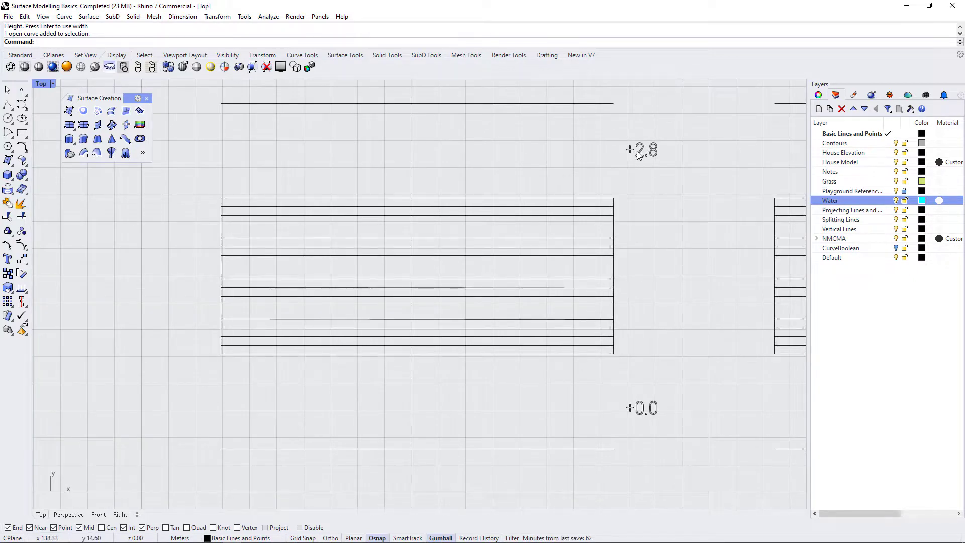
Switch to Calculator, divide the 2.8 grade difference by 14 to find the riser height, and close Calculator.
click(119, 535)
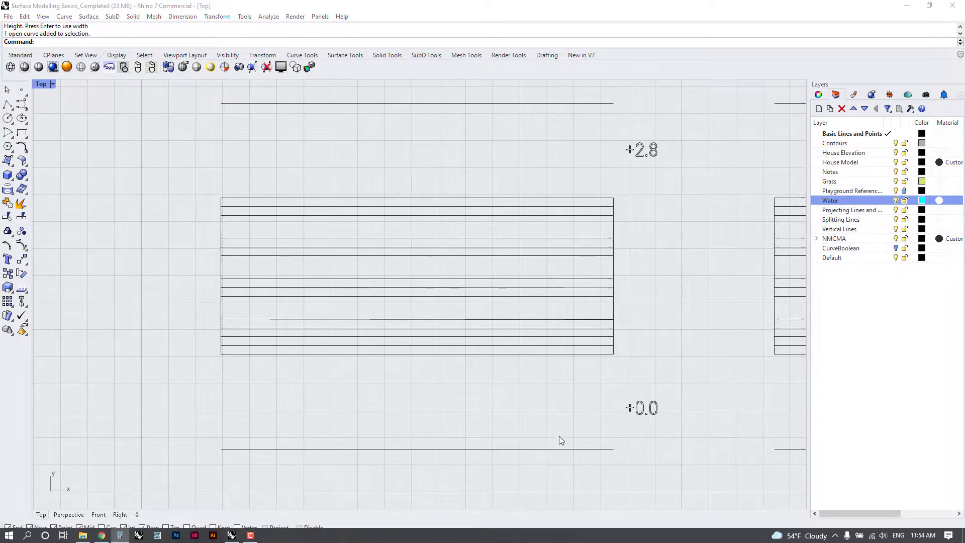
drag(214, 125, 173, 111)
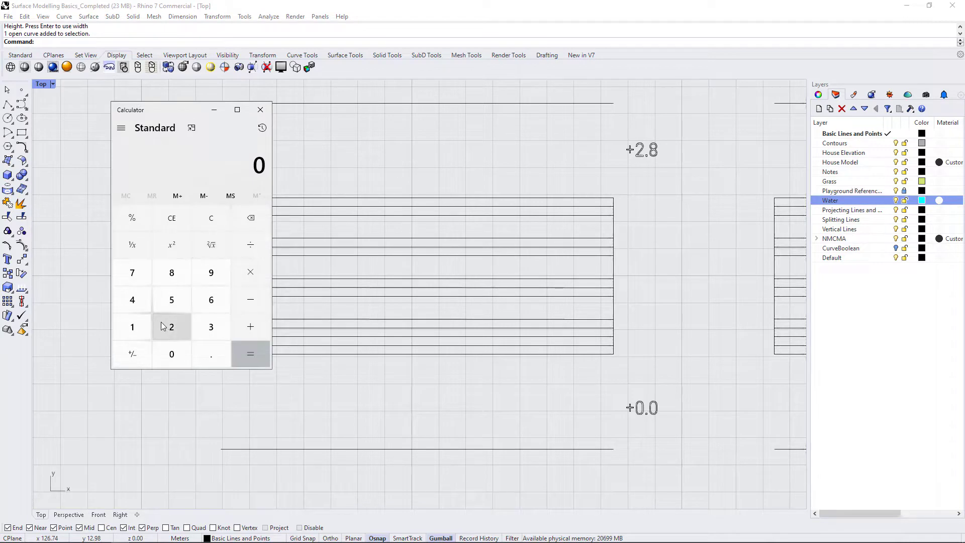
click(162, 325)
click(200, 349)
click(171, 274)
click(258, 244)
click(133, 327)
click(132, 299)
click(250, 354)
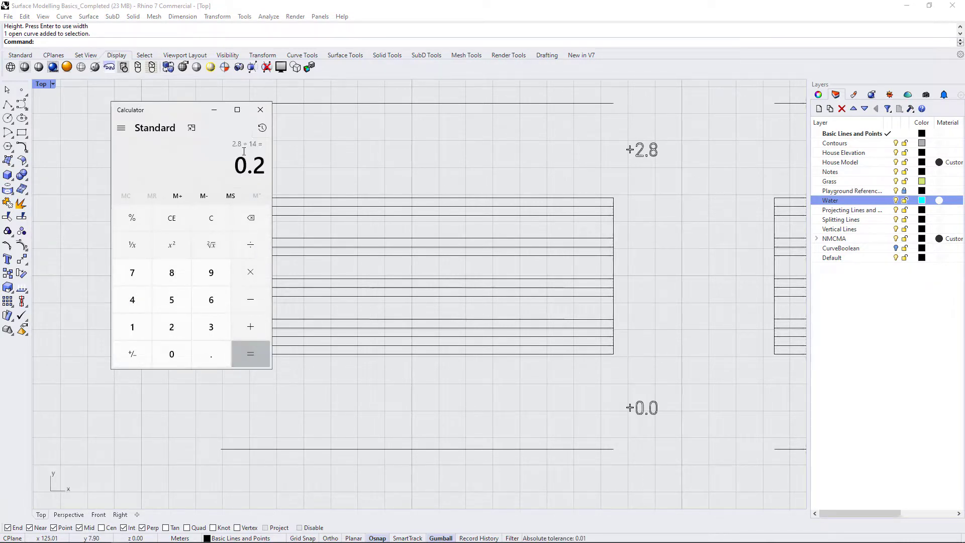
click(261, 109)
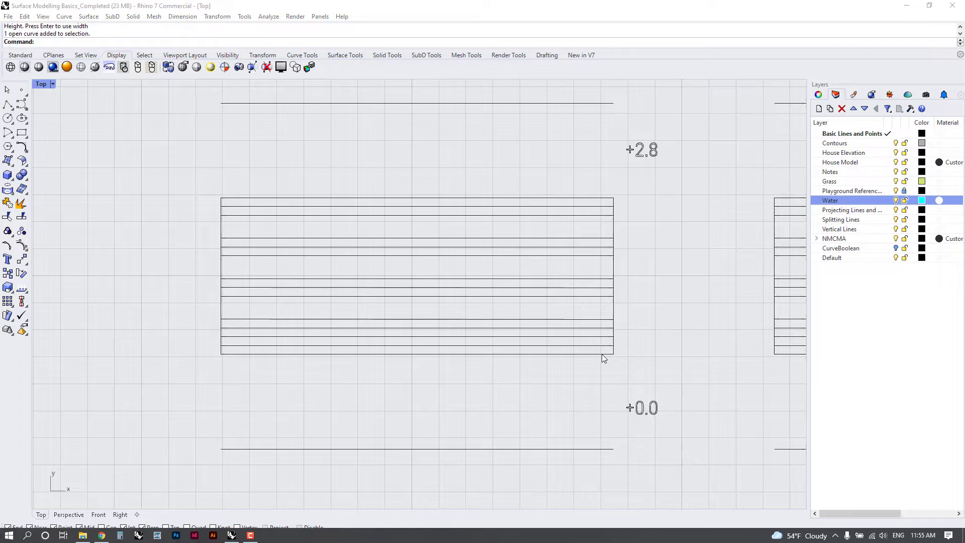
Check the first staircase's step lines in plan from the lowest edge up to the upper grade.
click(566, 355)
drag(565, 340, 551, 244)
click(550, 239)
click(628, 259)
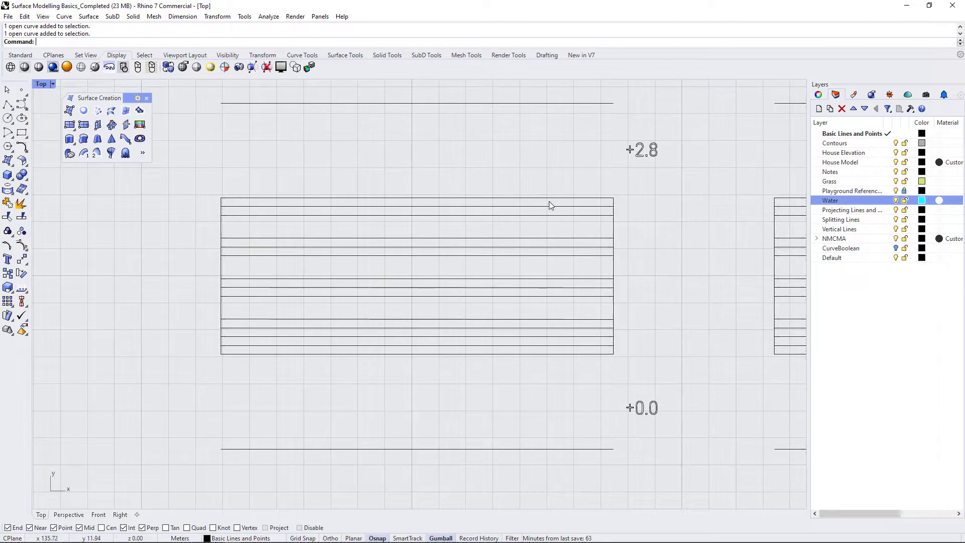
scroll(571, 388, down, 2)
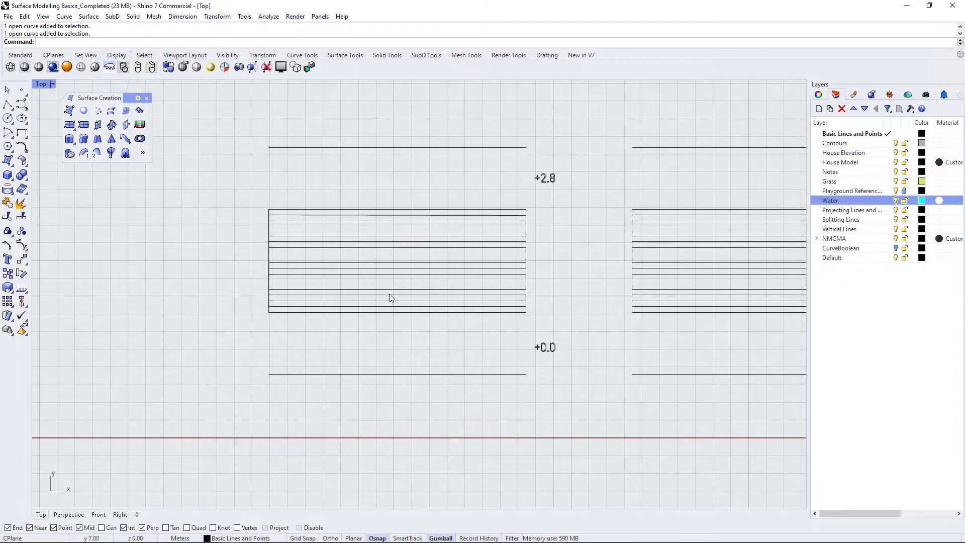
In the maximized Perspective view, build a 3-point box over the lowest tread of the first staircase with a height of 0.2 m.
double_click(40, 83)
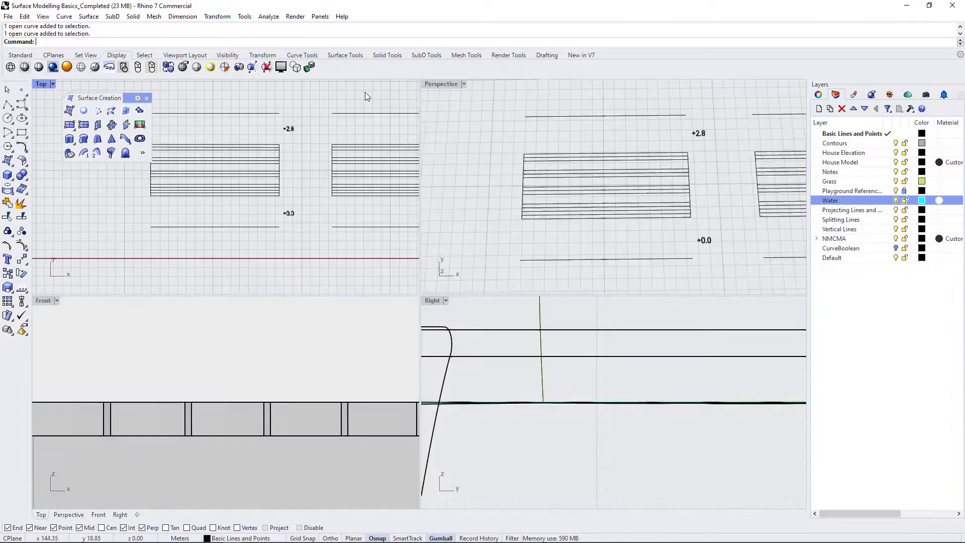
double_click(435, 85)
right_drag(476, 338, 366, 163)
scroll(367, 163, up, 2)
click(8, 176)
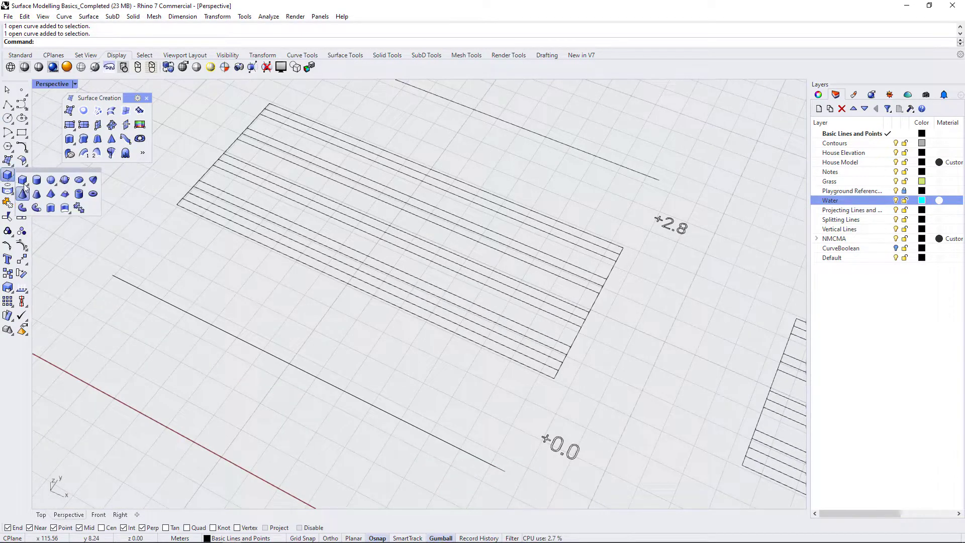
click(26, 185)
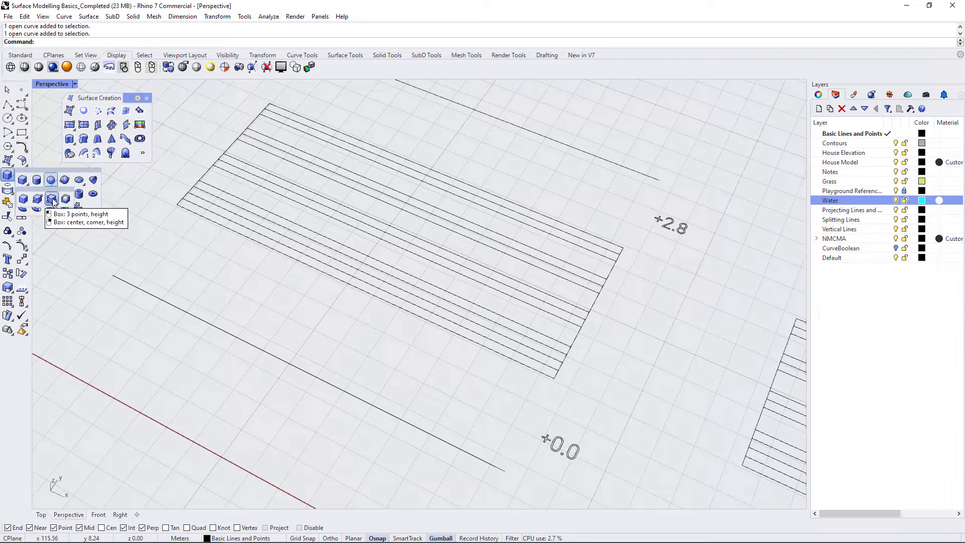
click(54, 201)
click(180, 200)
click(180, 196)
click(556, 373)
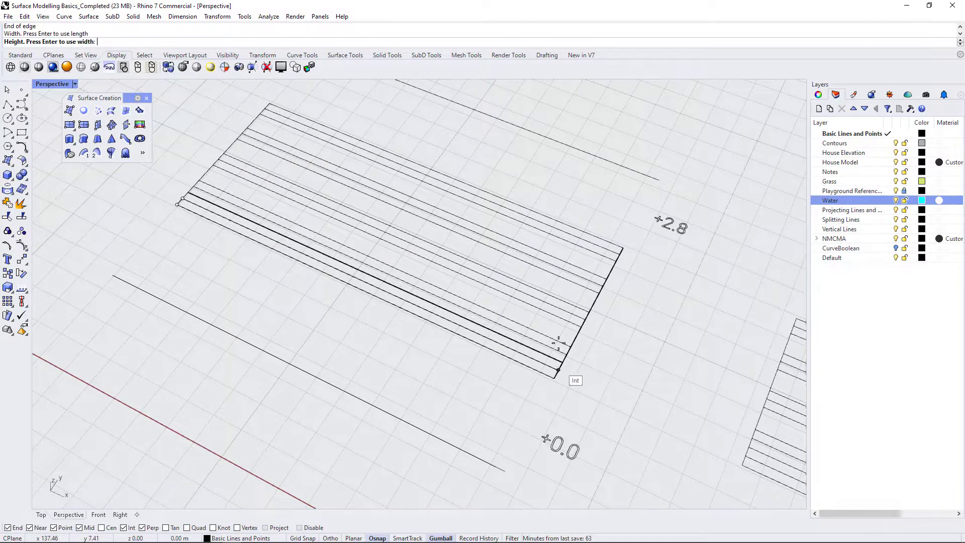
text(.2)
key(Return)
scroll(624, 396, down, 4)
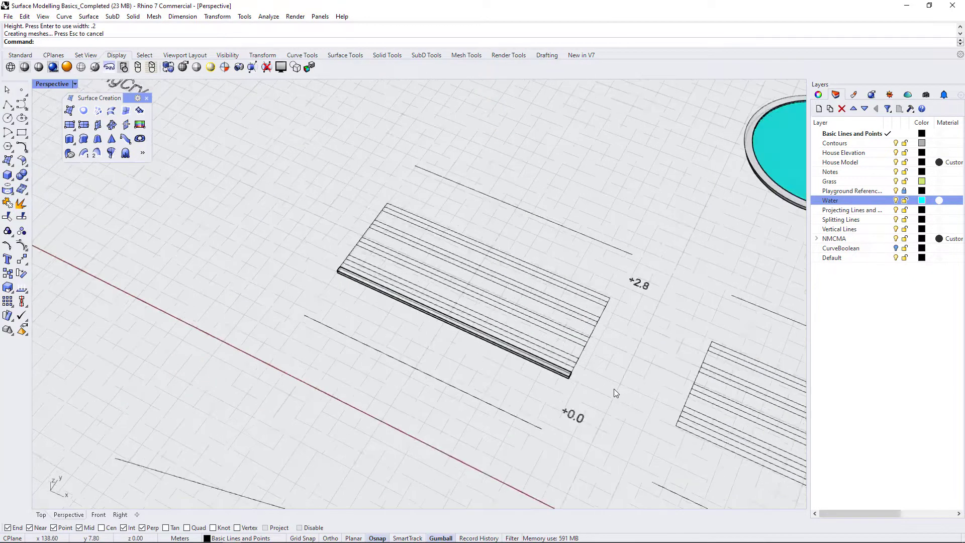
Move the first step box straight up by its own height, from its bottom corner to the corner above, so its base sits on the plan lines.
right_drag(622, 395, 547, 347)
scroll(414, 285, up, 9)
click(439, 318)
text(m)
key(Return)
scroll(460, 317, up, 5)
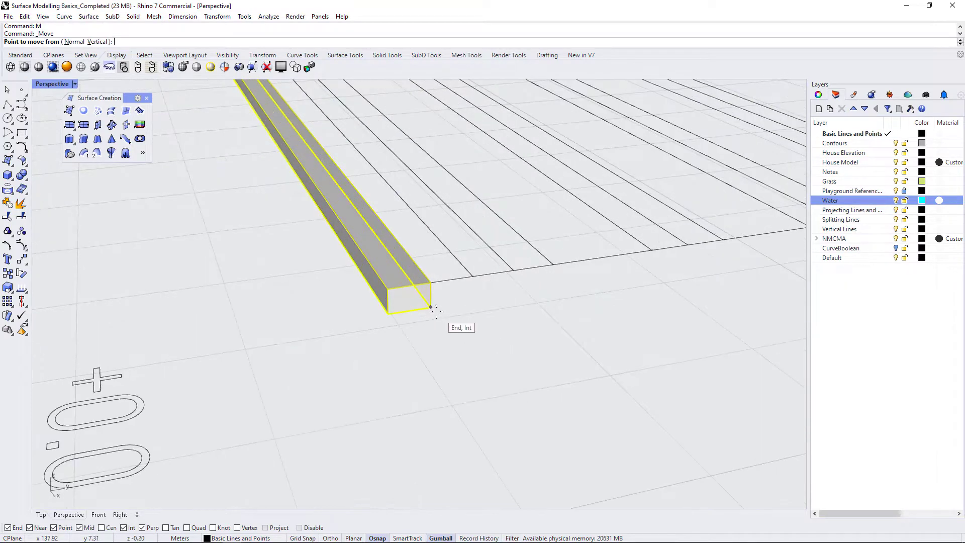
click(432, 307)
click(430, 283)
scroll(448, 336, down, 8)
right_drag(448, 335, 473, 364)
scroll(366, 363, down, 5)
Copy the first step box three times up the stair, placing each copy's lower front corner on the previous step's upper back corner.
scroll(473, 364, up, 2)
scroll(473, 363, up, 3)
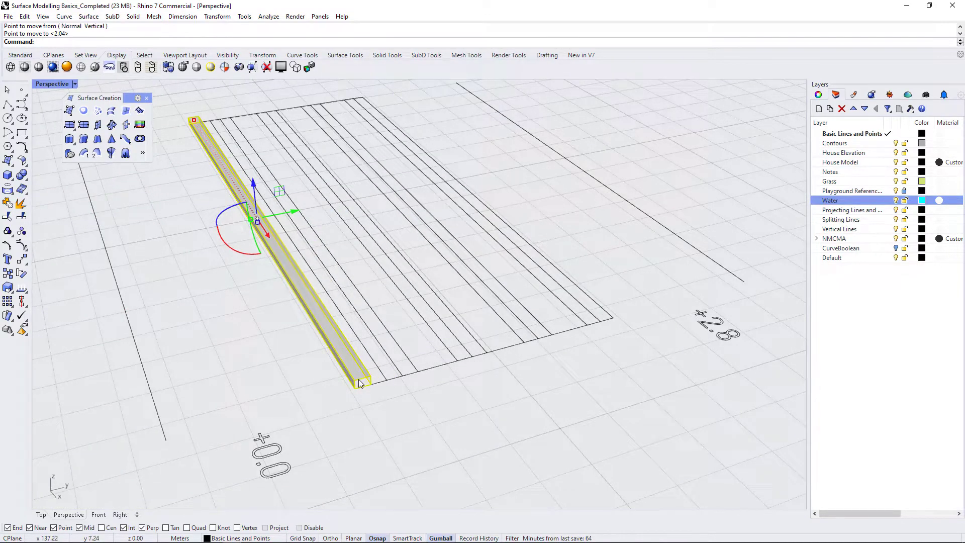
scroll(360, 375, up, 2)
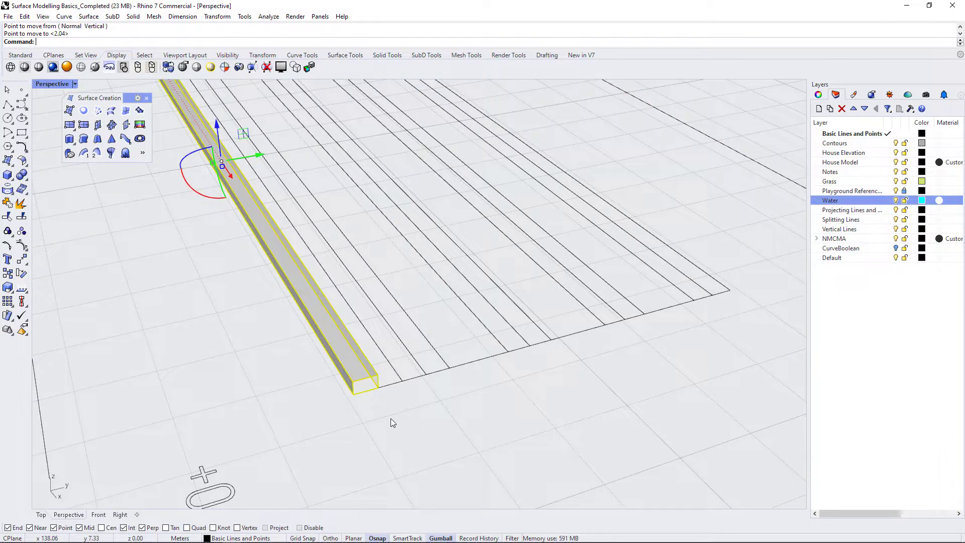
text(CO)
key(Return)
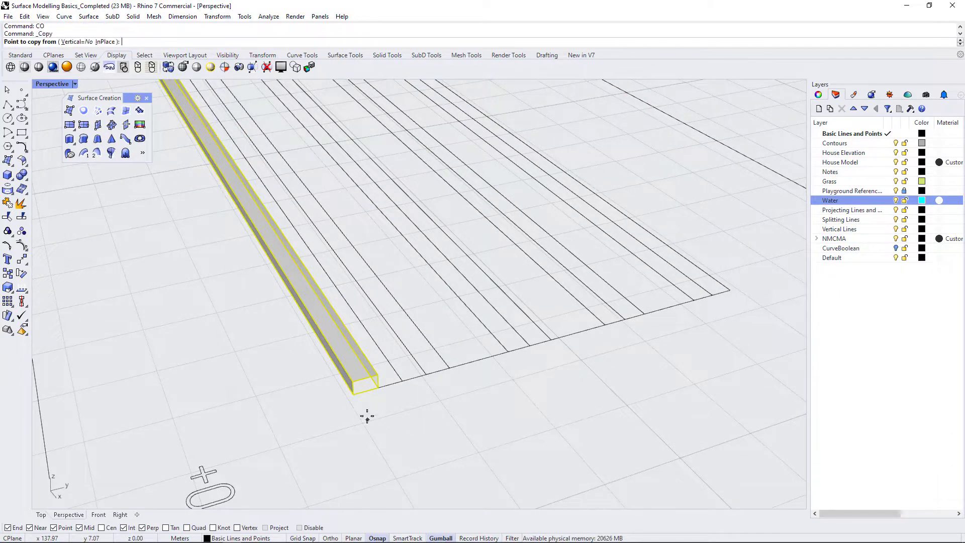
click(353, 396)
click(378, 373)
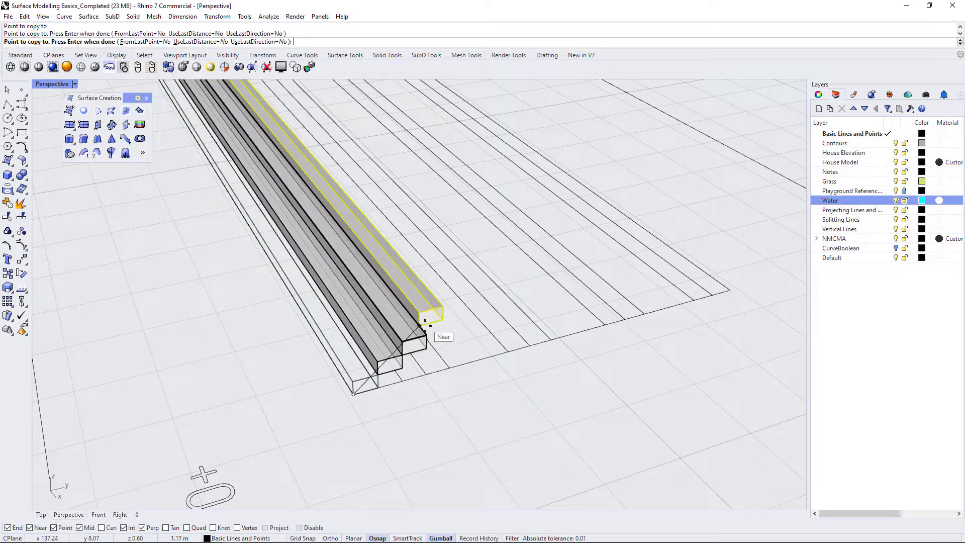
click(402, 355)
scroll(382, 392, down, 4)
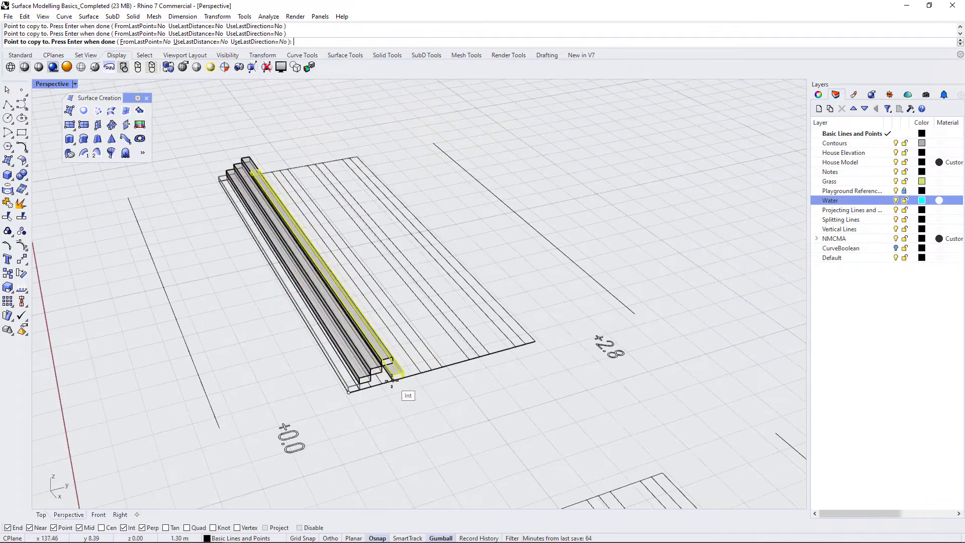
key(Return)
mouse_move(406, 382)
right_down()
mouse_move(411, 409)
mouse_move(298, 305)
mouse_move(349, 406)
mouse_move(409, 392)
right_up()
right_drag(357, 310, 193, 407)
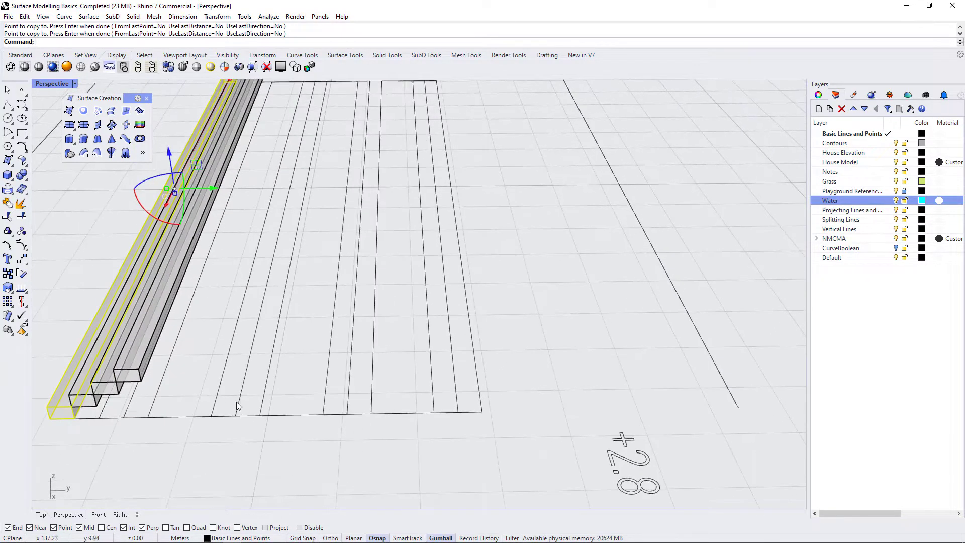
Build a 3-point box over the wide fifth tread at ground level with a height of 0.2 m.
click(12, 181)
click(30, 187)
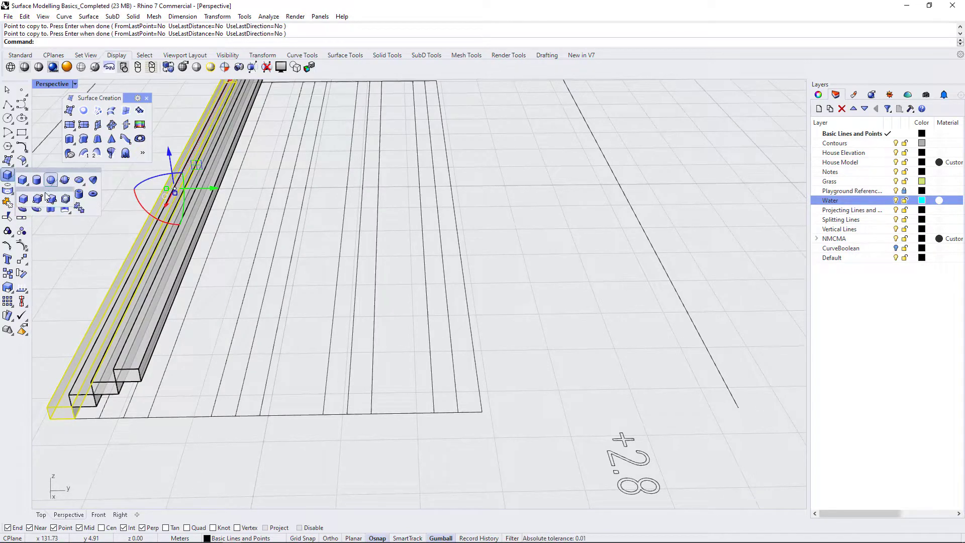
click(50, 199)
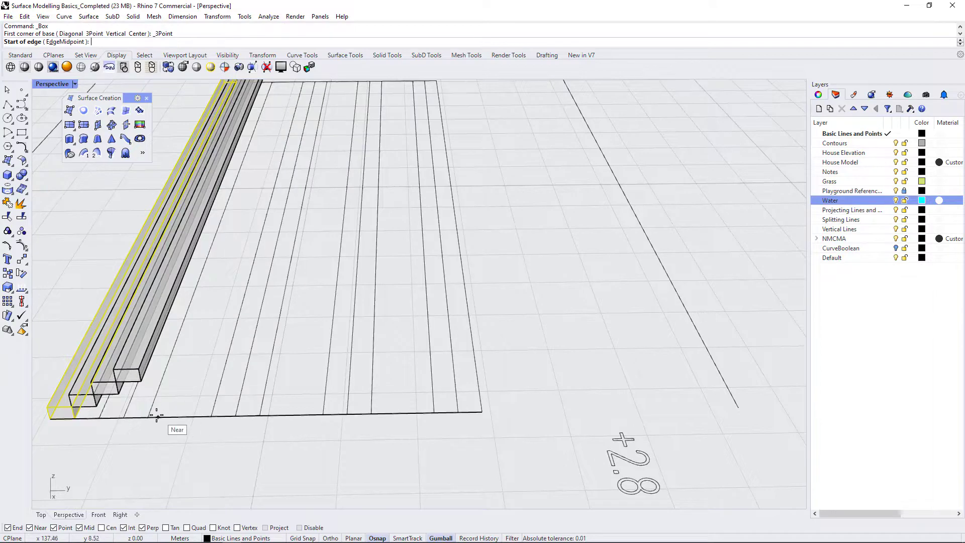
click(160, 415)
click(213, 413)
scroll(263, 209, down, 3)
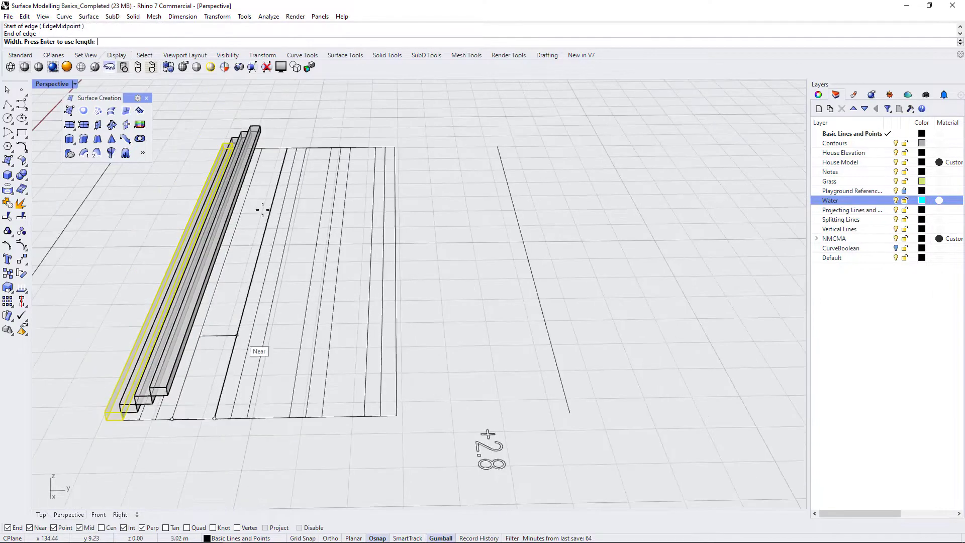
click(285, 147)
text(.2)
key(Return)
click(284, 141)
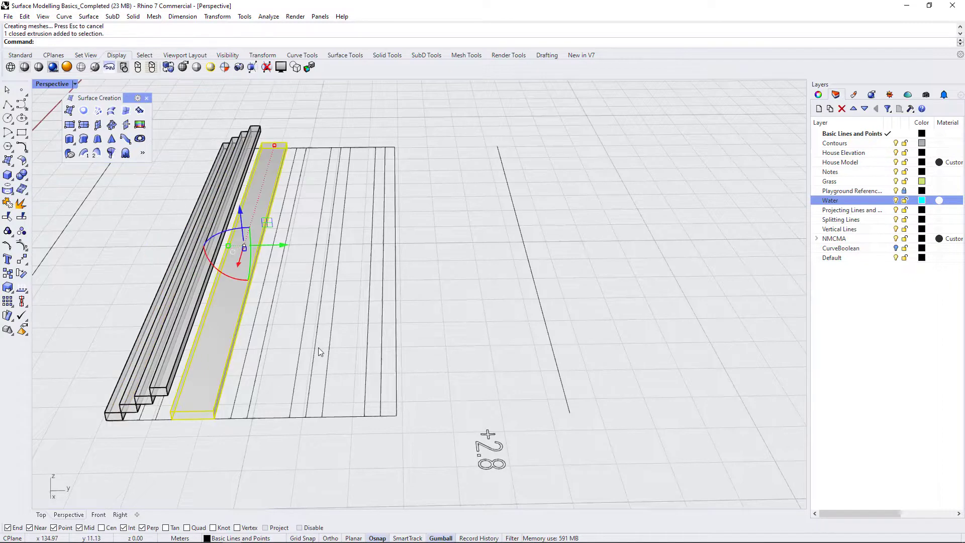
Try moving the wide box up from its lower corner to the upper back corner of the fourth step.
text(m)
key(Return)
scroll(189, 396, up, 4)
click(166, 426)
click(153, 342)
scroll(276, 393, down, 5)
right_drag(276, 393, 345, 264)
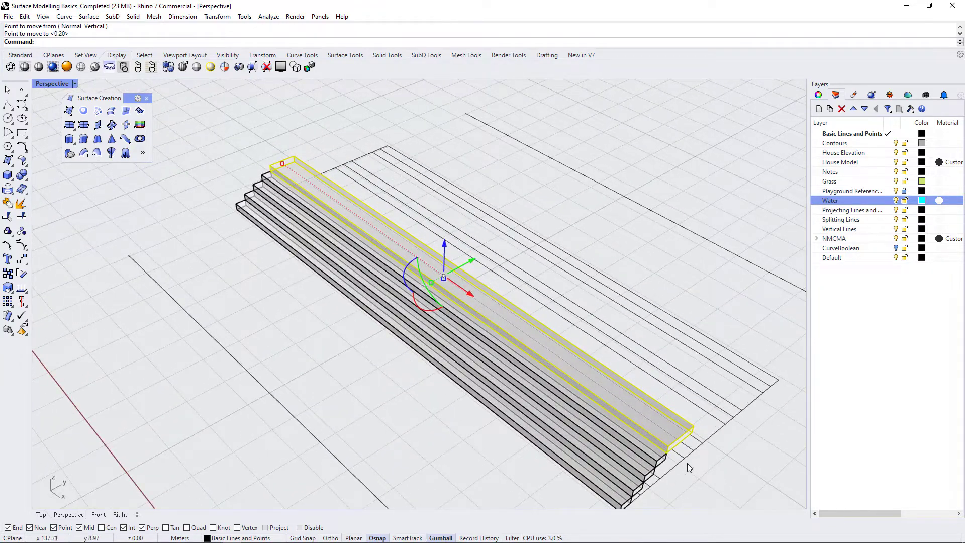
Undo the move of the wide box and the creation of the box itself.
right_drag(688, 462, 582, 444)
key(ctrl+z)
key(ctrl+z)
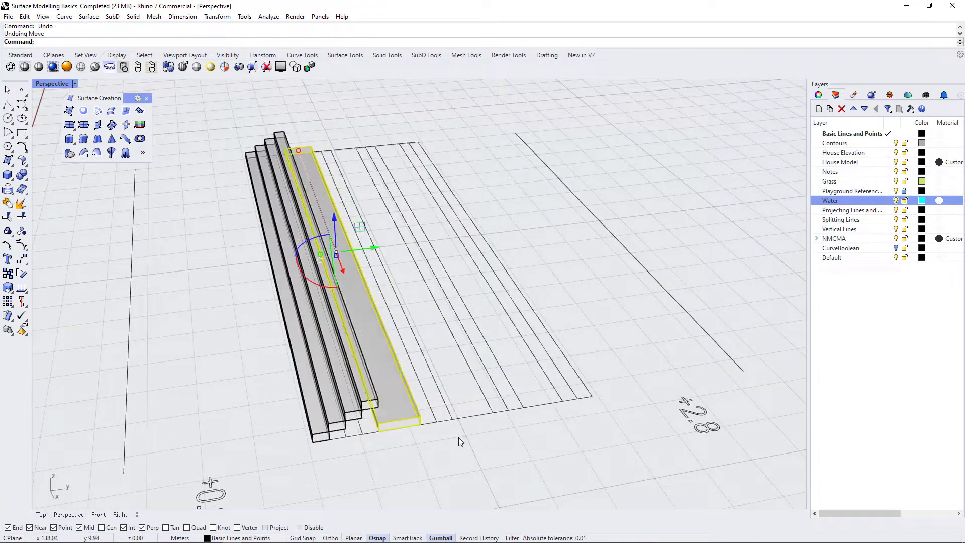
right_drag(437, 436, 251, 331)
Copy the fourth step box onto its own upper back corner to form the fifth step.
click(251, 327)
text(Copy)
key(Return)
click(230, 336)
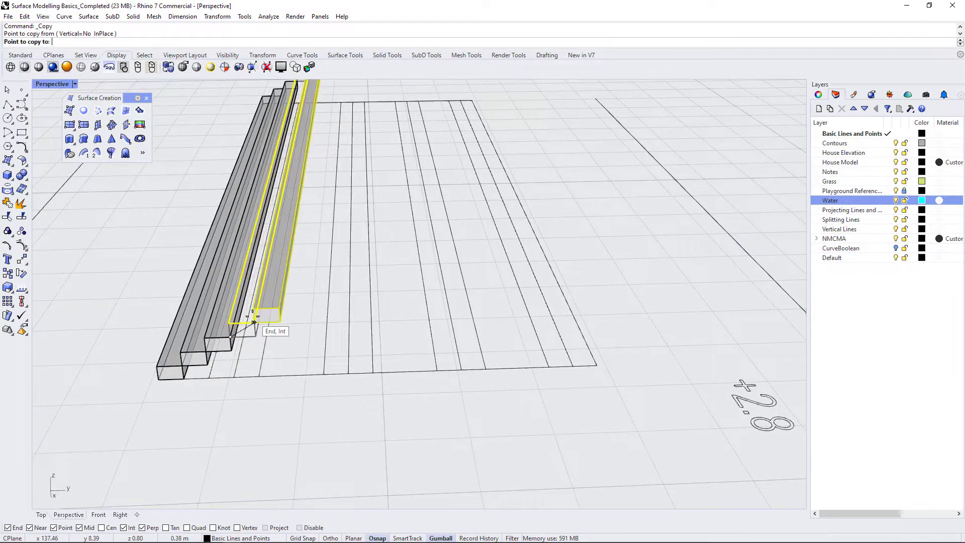
click(254, 321)
key(Return)
scroll(357, 351, down, 4)
right_drag(358, 351, 340, 368)
scroll(143, 354, up, 7)
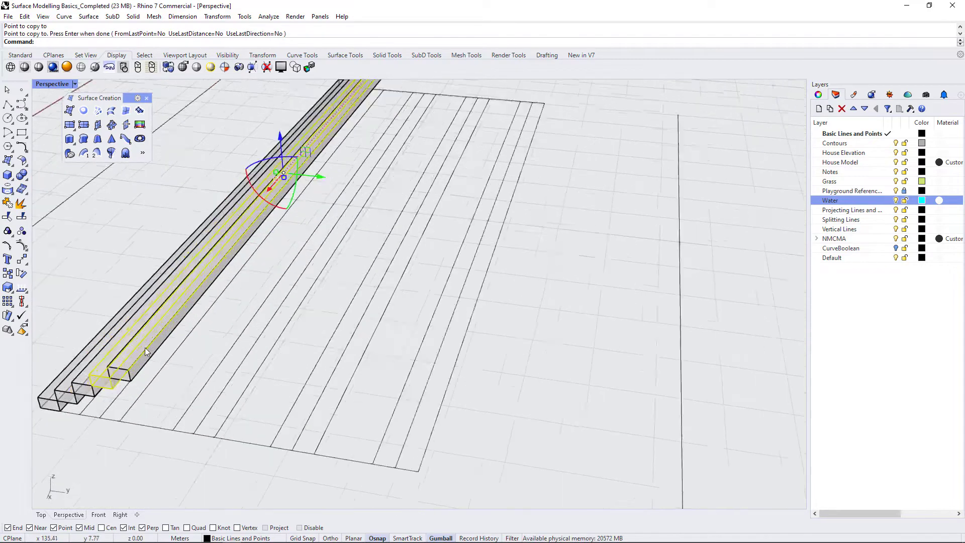
click(184, 403)
Start MoveFace on the fifth step's back face, using its lower corner as the point to move from.
scroll(354, 403, down, 4)
right_drag(197, 419, 376, 368)
scroll(257, 366, up, 6)
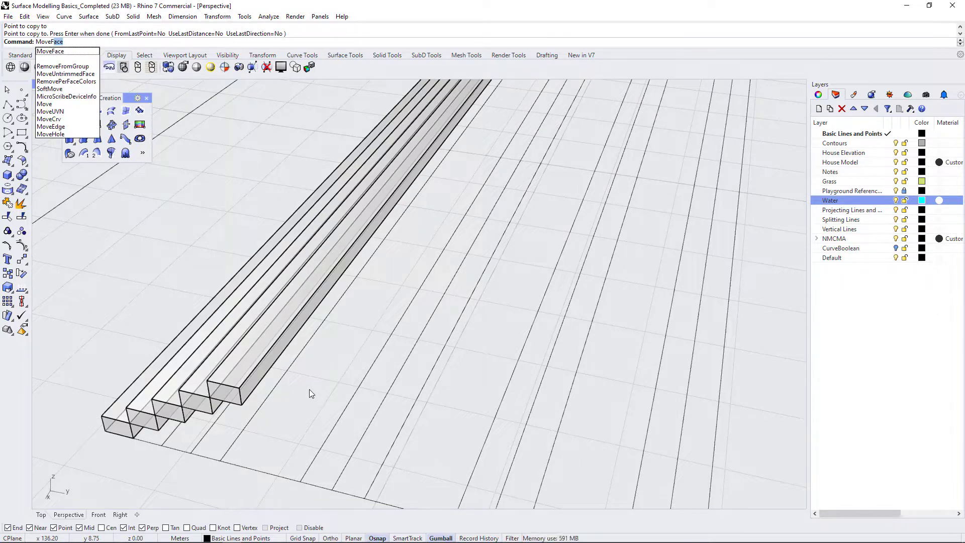
key(Return)
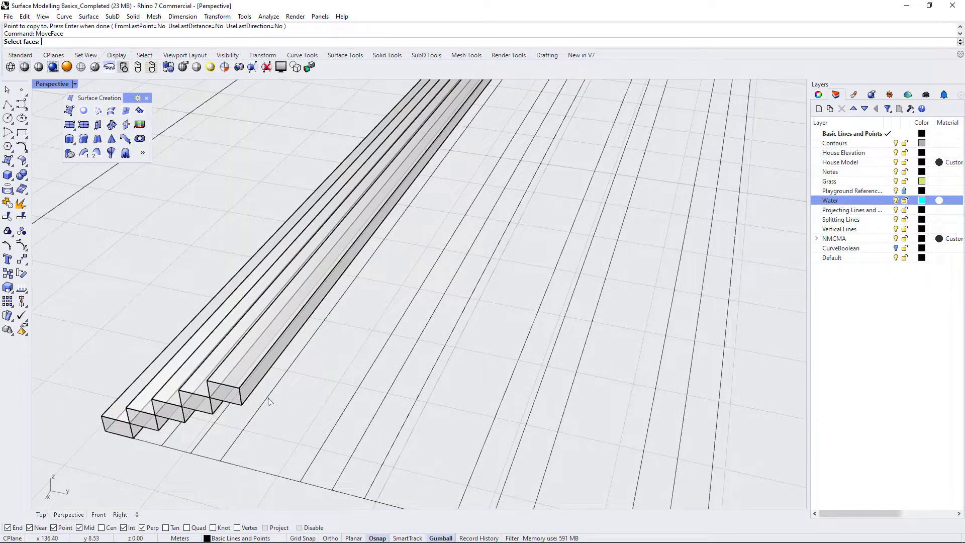
click(254, 385)
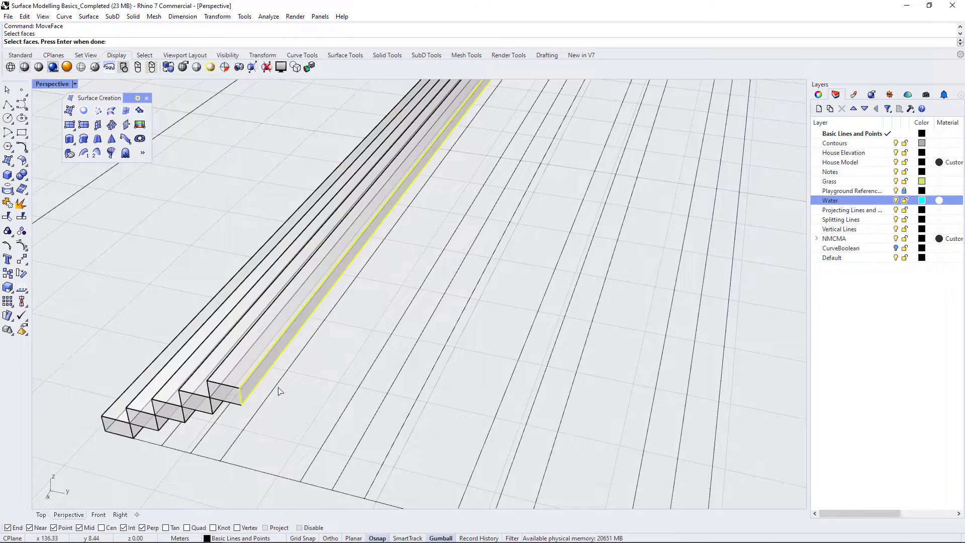
right_drag(280, 391, 503, 401)
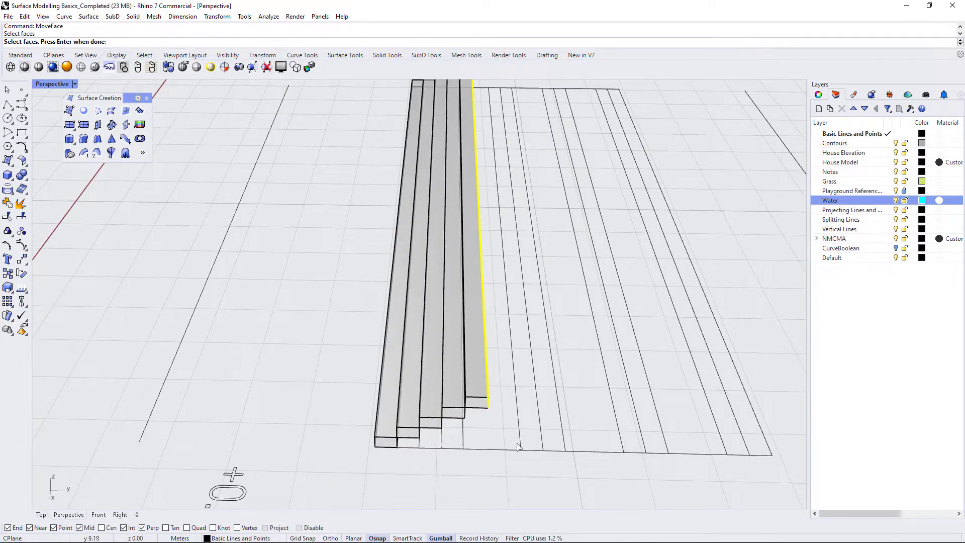
right_drag(522, 395, 510, 398)
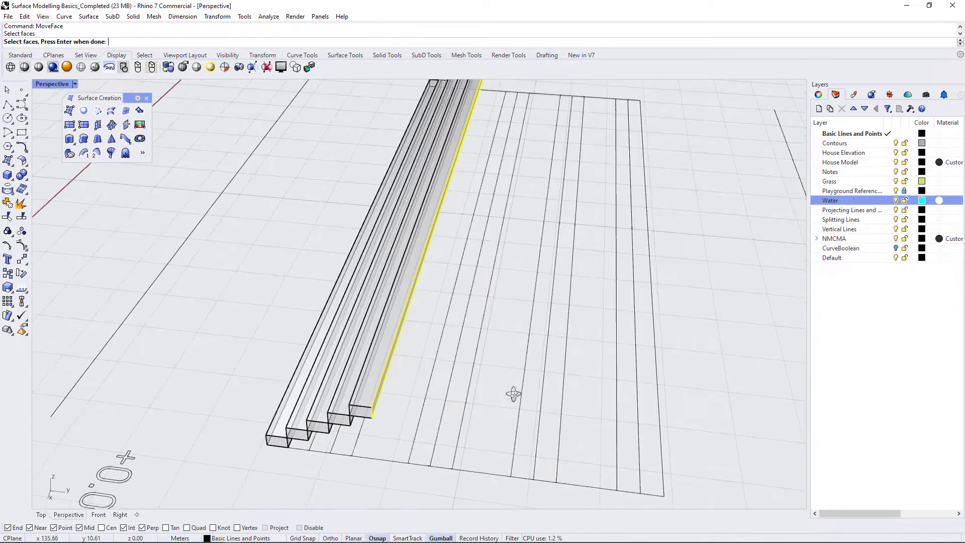
key(Return)
scroll(383, 427, up, 2)
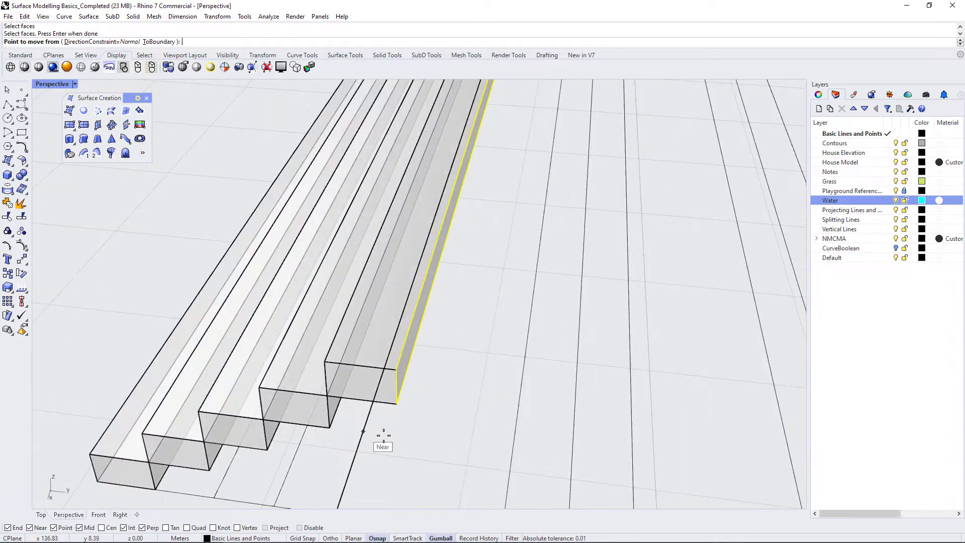
click(400, 404)
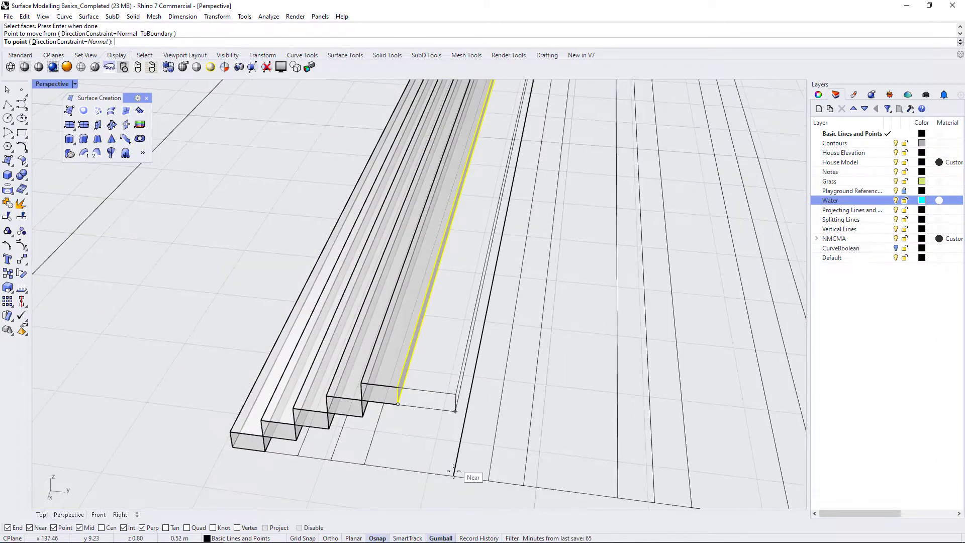
scroll(468, 463, down, 3)
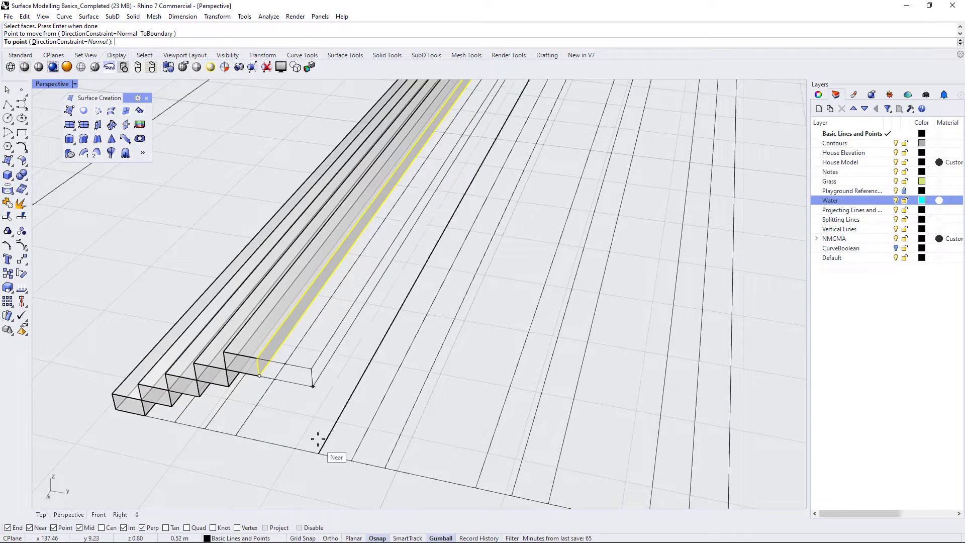
Try placing the back face on the end of the wide tread's plan line with the direction constraint set to None, and undo it.
click(90, 42)
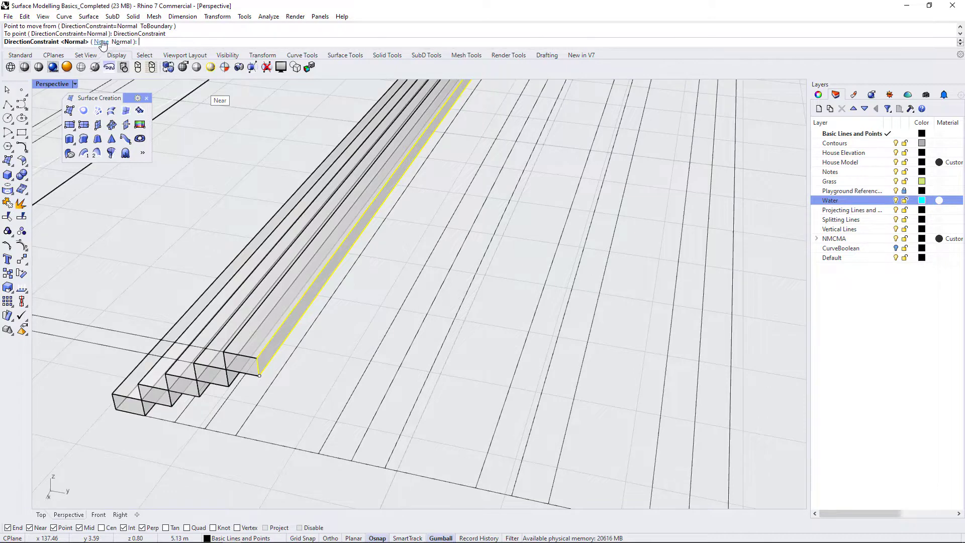
click(101, 42)
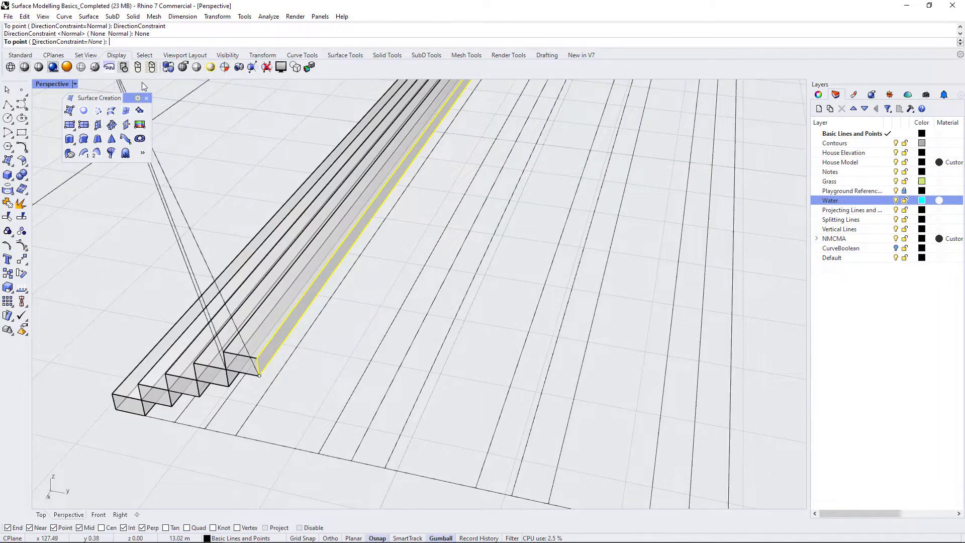
click(320, 450)
scroll(354, 441, down, 6)
right_drag(355, 441, 435, 422)
scroll(415, 365, up, 3)
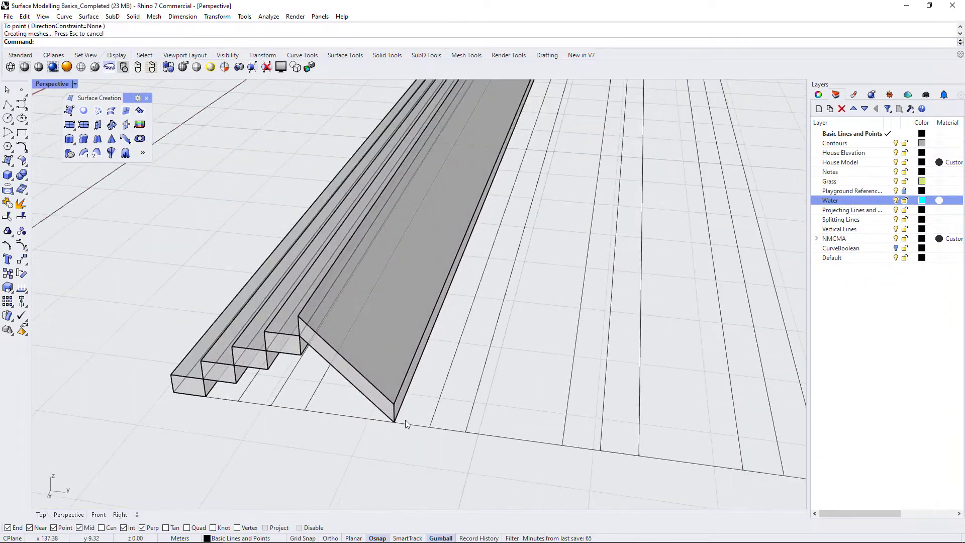
key(ctrl+z)
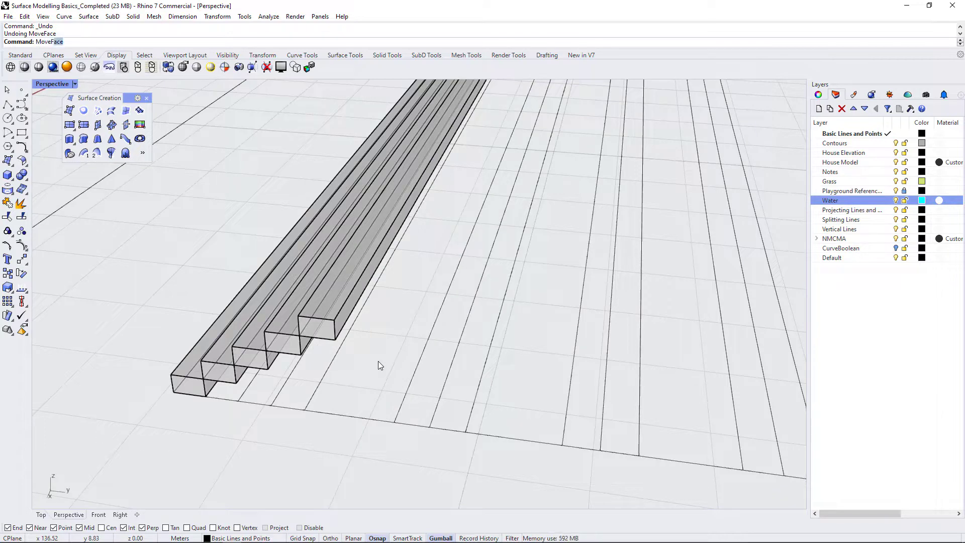
Restart MoveFace on the fifth step's back face with the direction constraint set to Normal.
key(Return)
scroll(384, 330, up, 3)
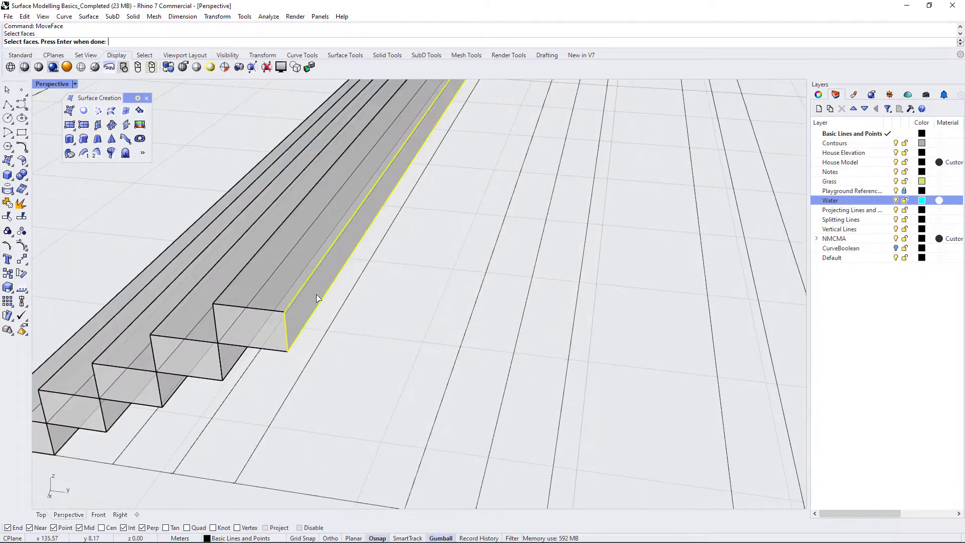
click(316, 298)
key(Return)
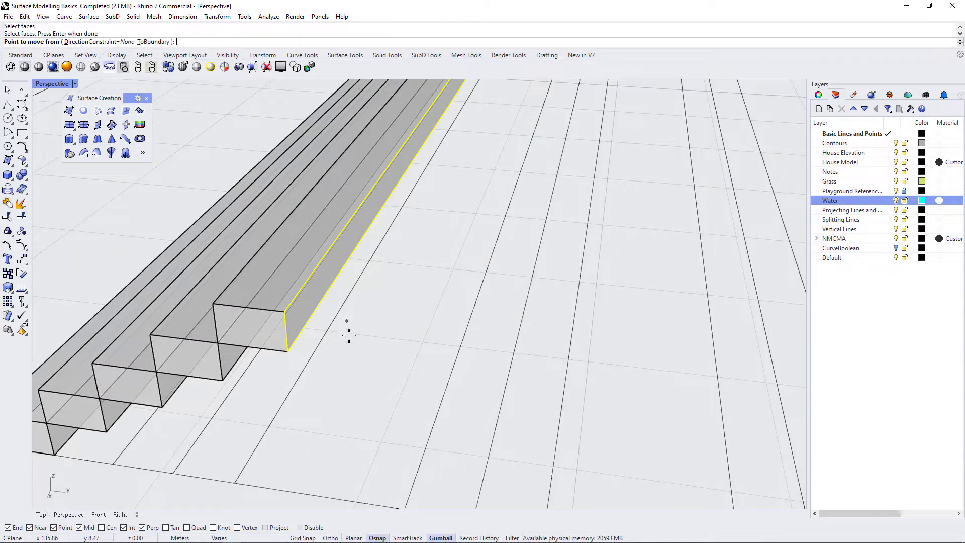
click(121, 41)
click(113, 41)
scroll(348, 387, down, 3)
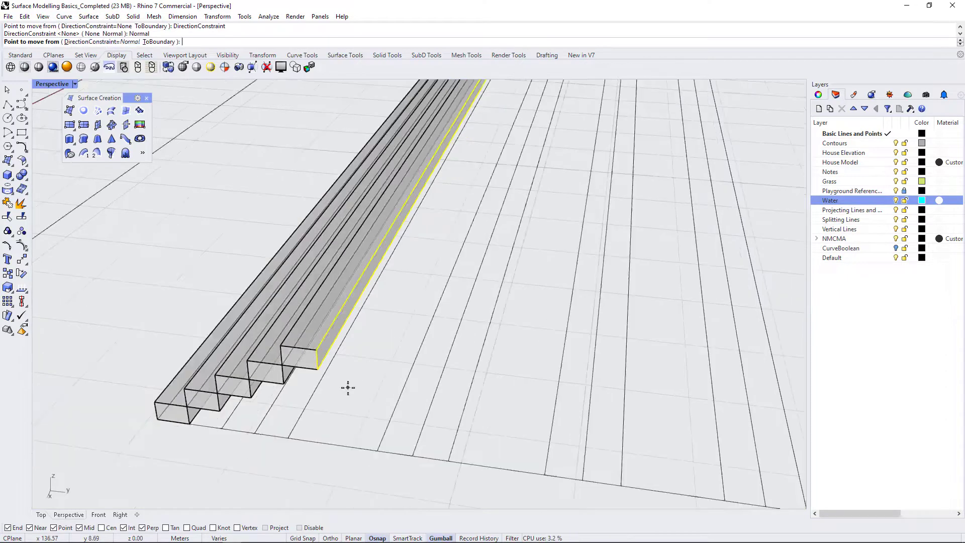
Move the back face from its lower corner to the end of the wide tread's far plan line, extending the fifth step to full depth.
right_drag(446, 428, 287, 413)
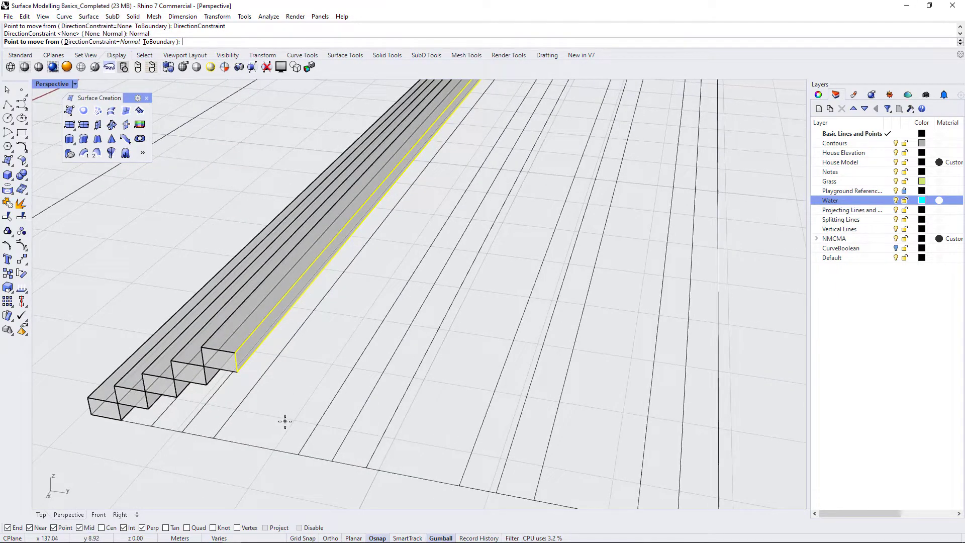
click(248, 387)
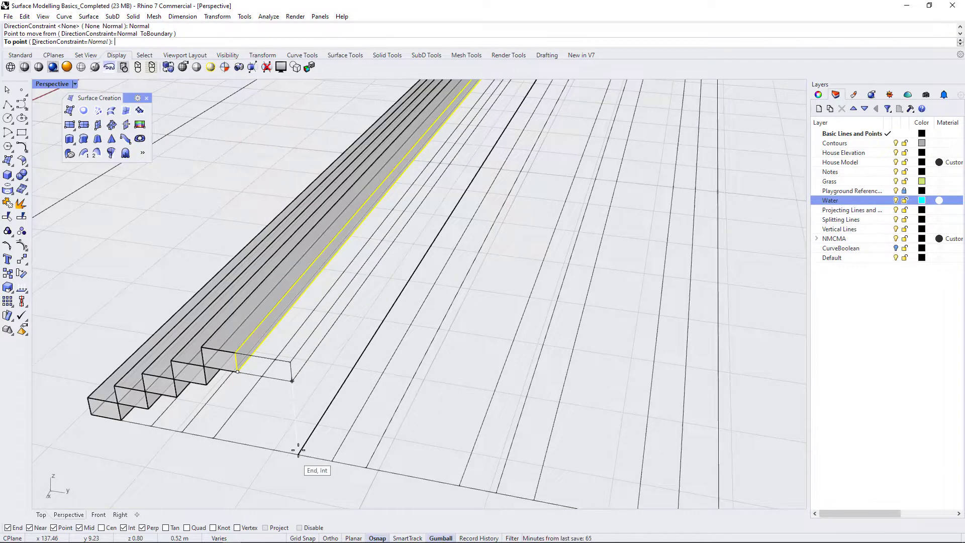
right_drag(299, 451, 377, 440)
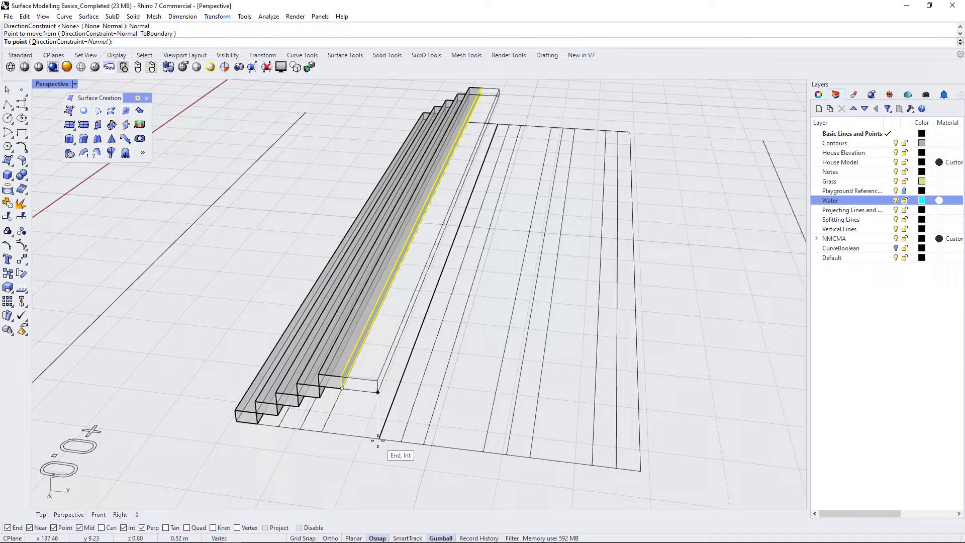
click(378, 440)
right_drag(384, 338, 420, 391)
scroll(333, 402, up, 2)
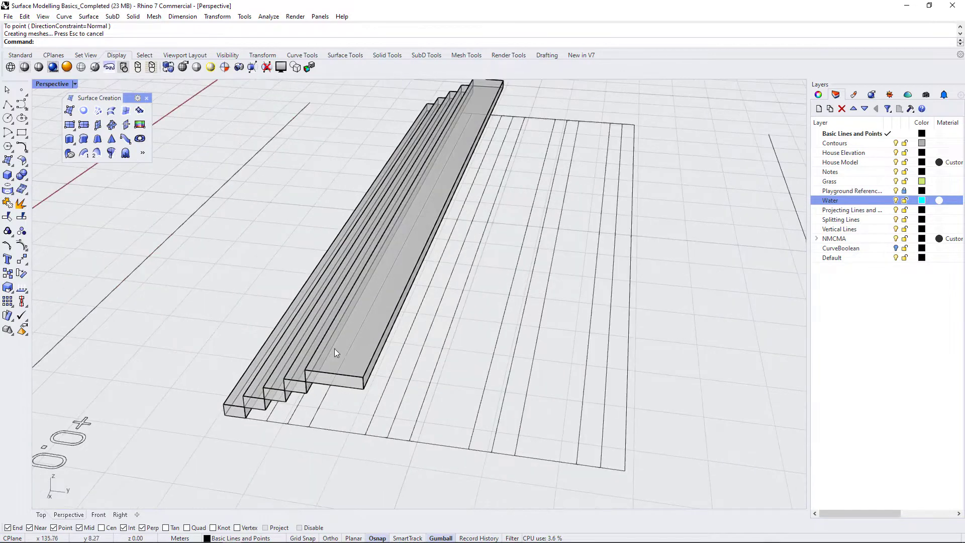
scroll(332, 347, up, 2)
scroll(413, 391, down, 2)
scroll(417, 441, up, 2)
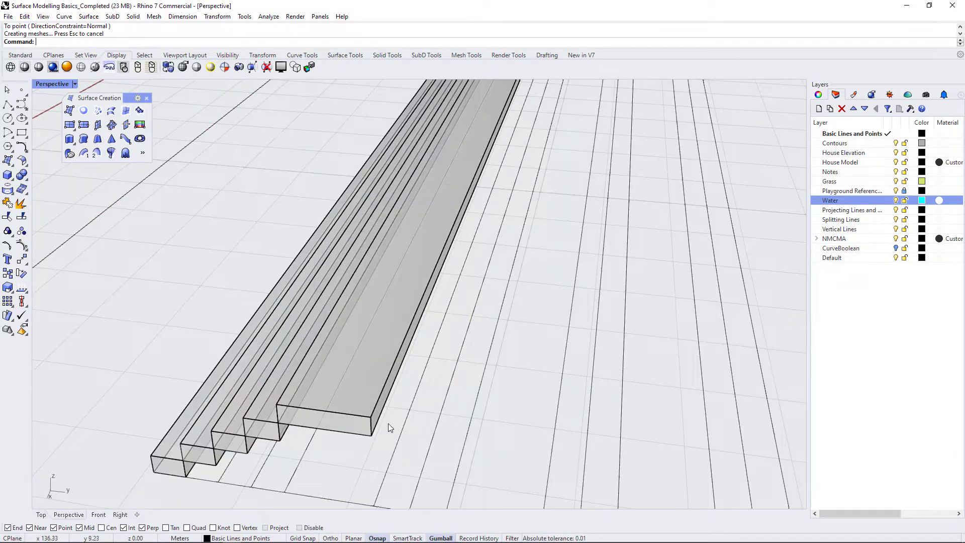
Undo the last face move and stretch the fifth step with Scale1D from its lower front corner to the wide tread's far plan line.
key(ctrl+z)
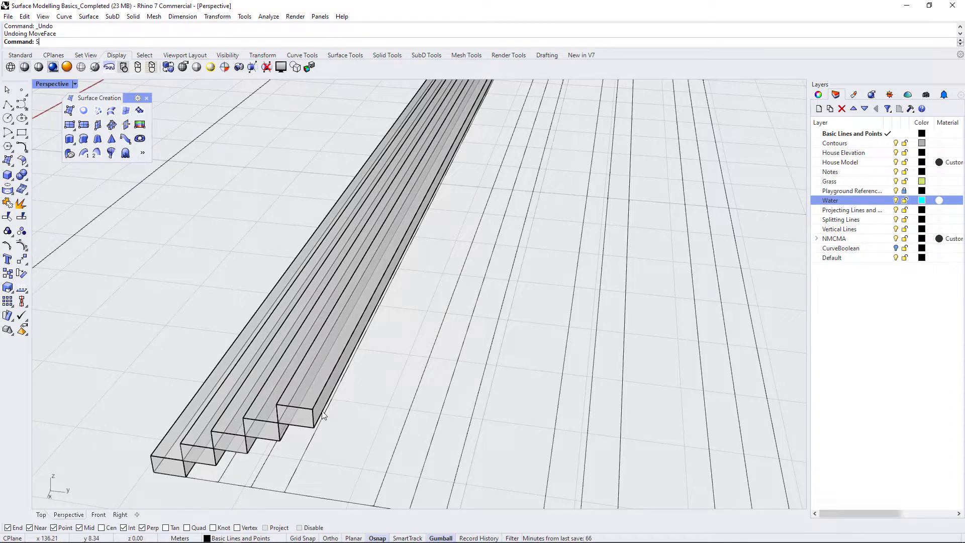
key(Down)
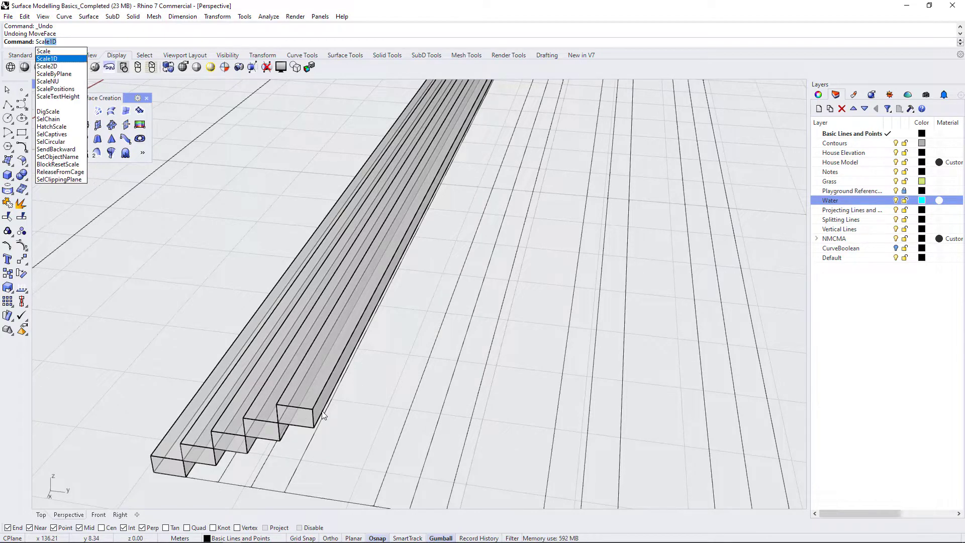
key(Return)
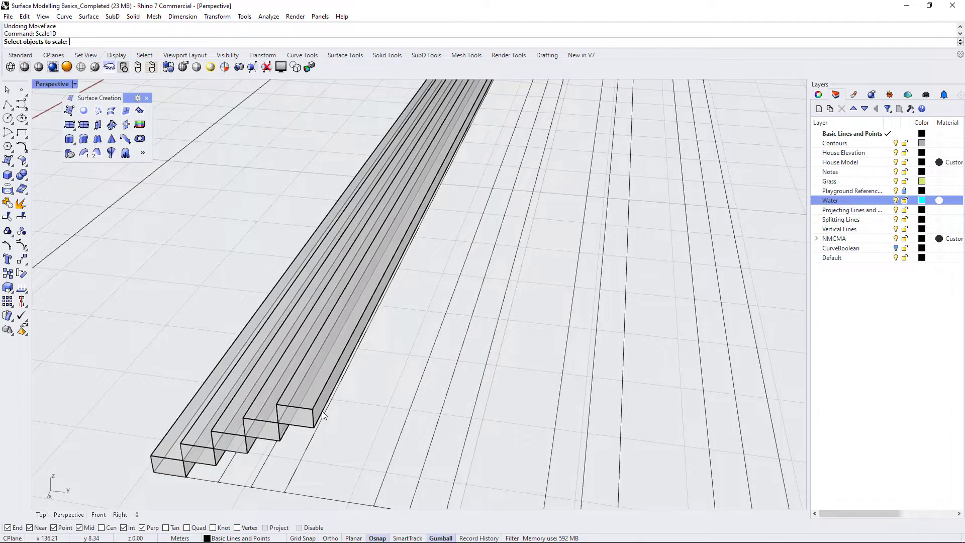
click(312, 425)
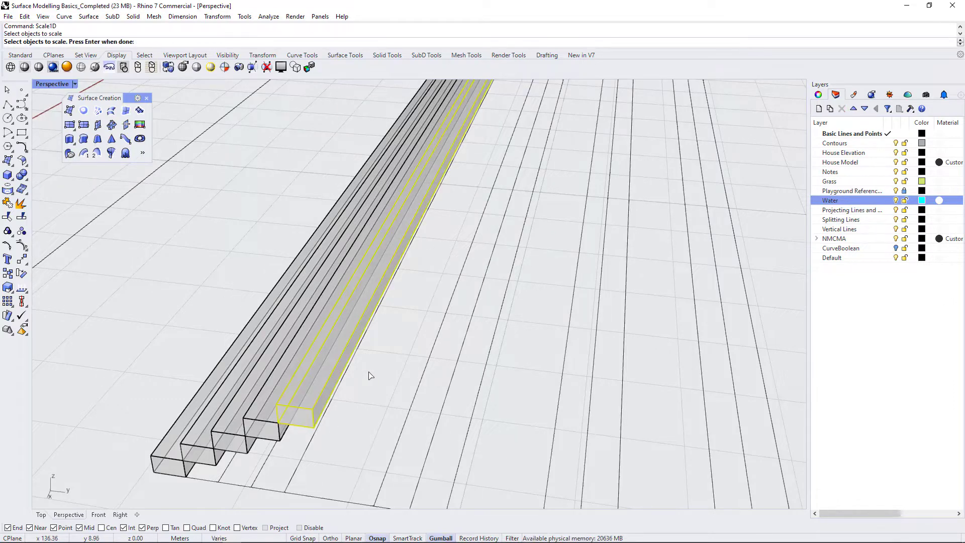
key(Return)
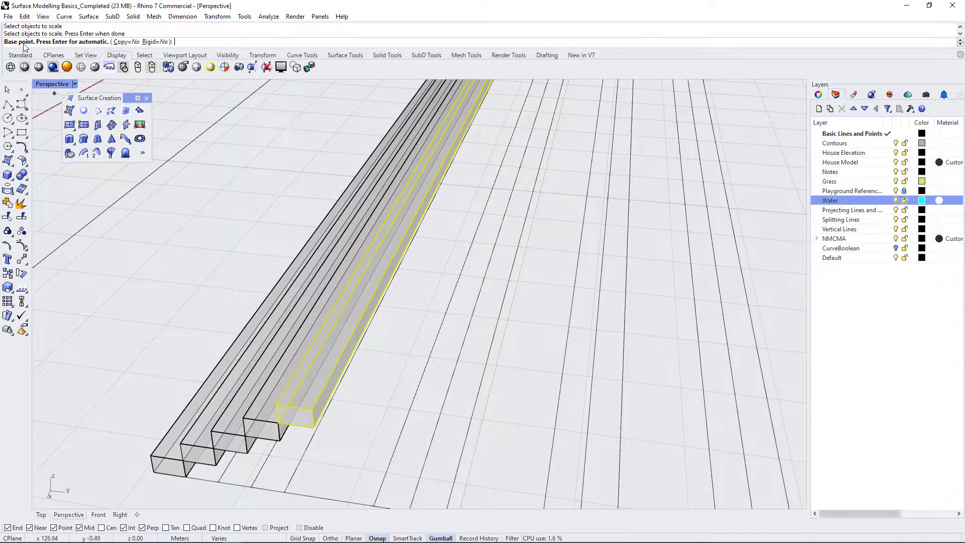
click(277, 421)
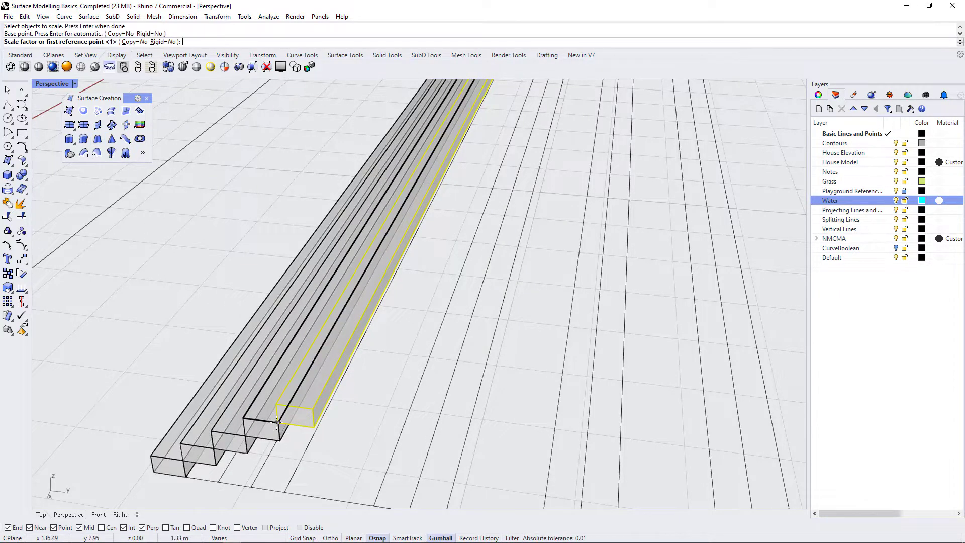
click(312, 427)
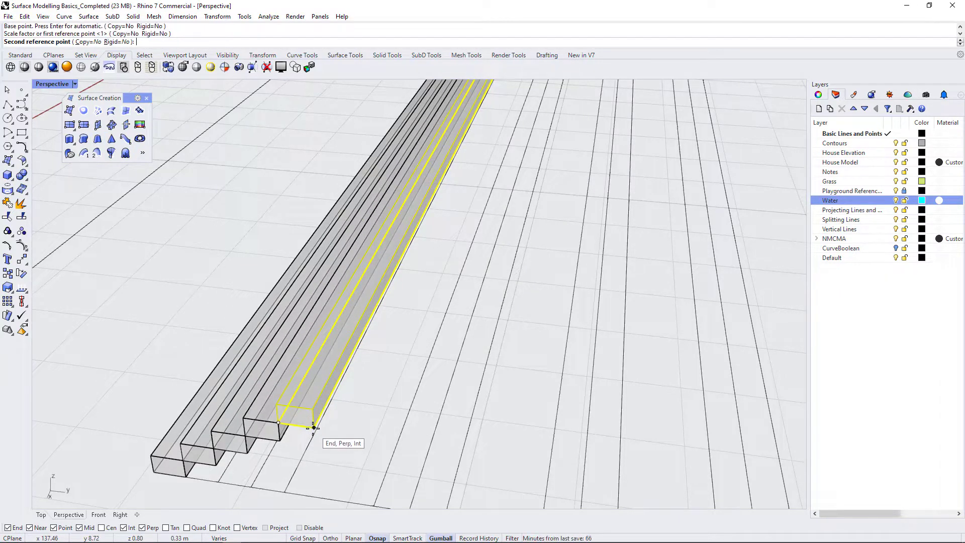
scroll(312, 427, down, 3)
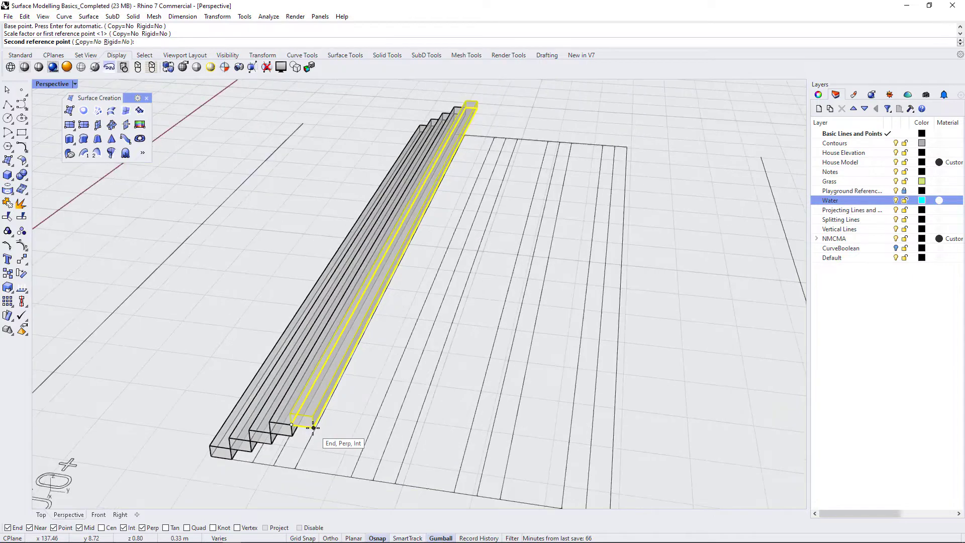
click(349, 475)
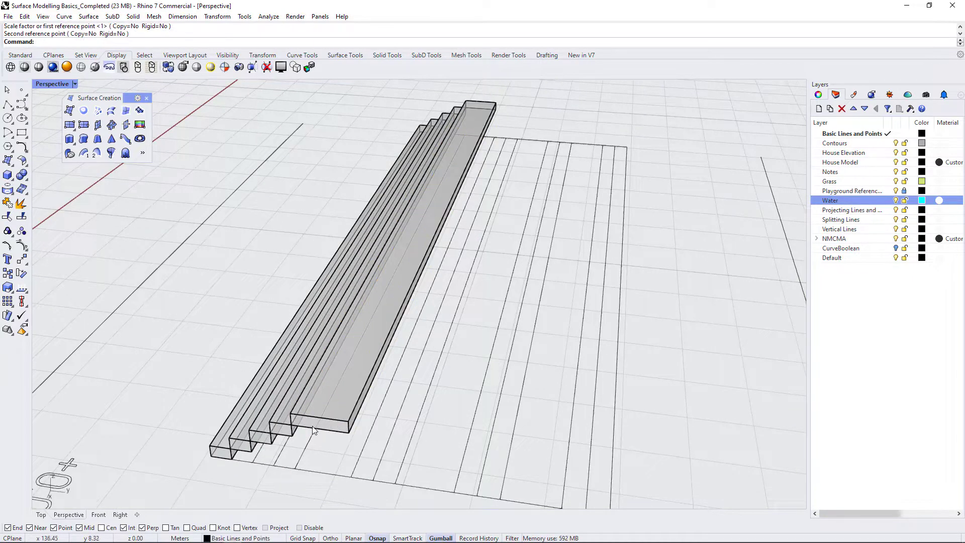
Examine the five modelled steps against the remaining plan lines and the grade marks.
right_drag(351, 477, 551, 383)
scroll(700, 375, up, 5)
scroll(512, 377, down, 3)
scroll(467, 348, down, 3)
scroll(457, 292, up, 3)
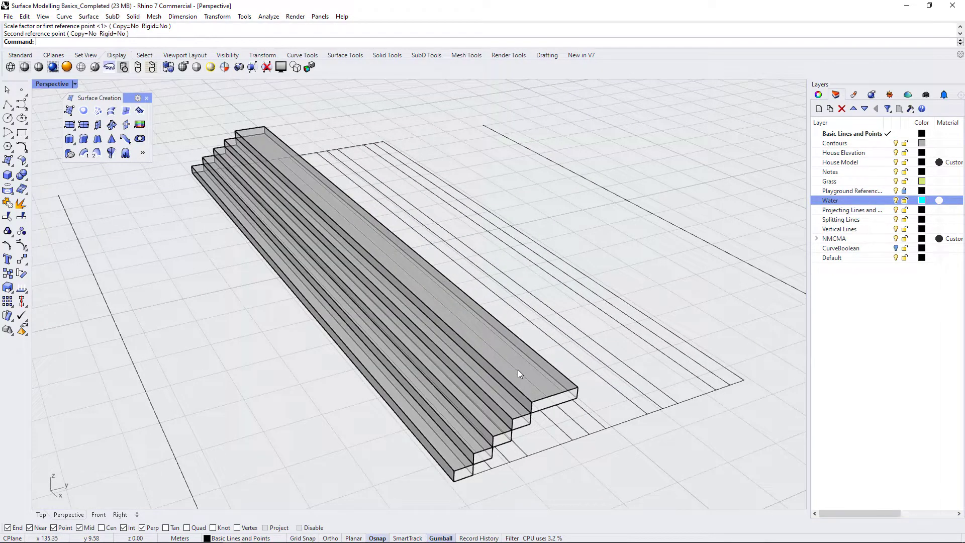
scroll(493, 407, down, 2)
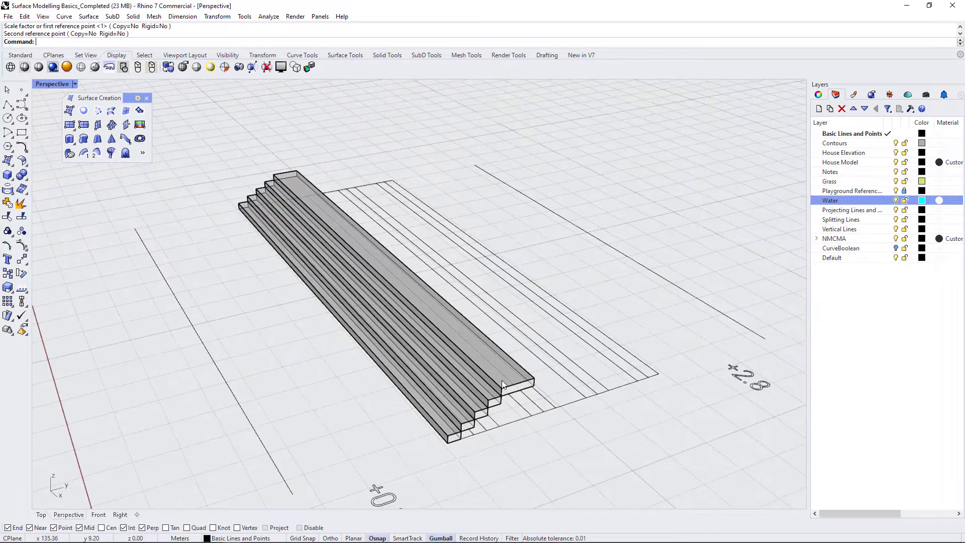
right_drag(493, 407, 581, 420)
scroll(578, 421, up, 2)
right_drag(493, 432, 469, 433)
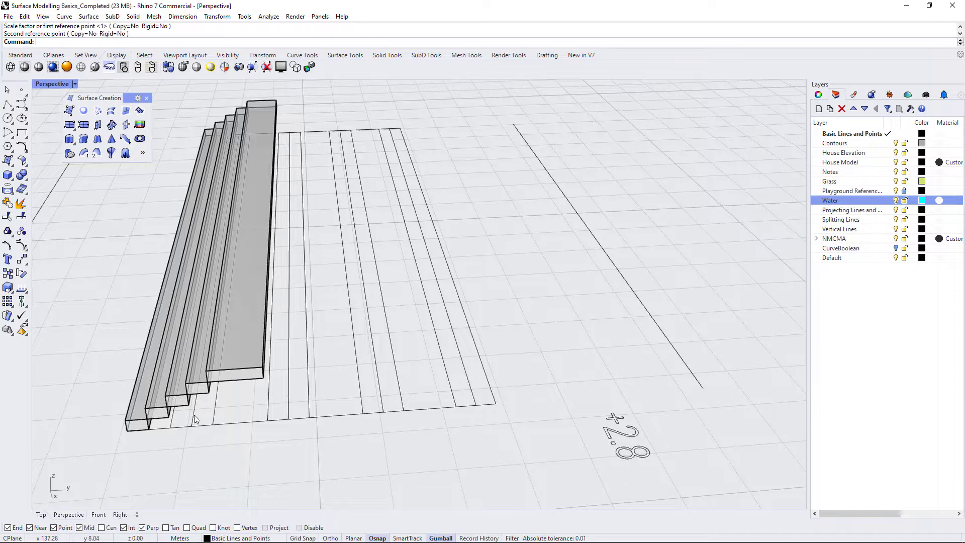
Copy the third, fourth and wide fifth steps from the third step's lower front corner to the fifth step's upper back corner.
click(184, 402)
shift+click(200, 387)
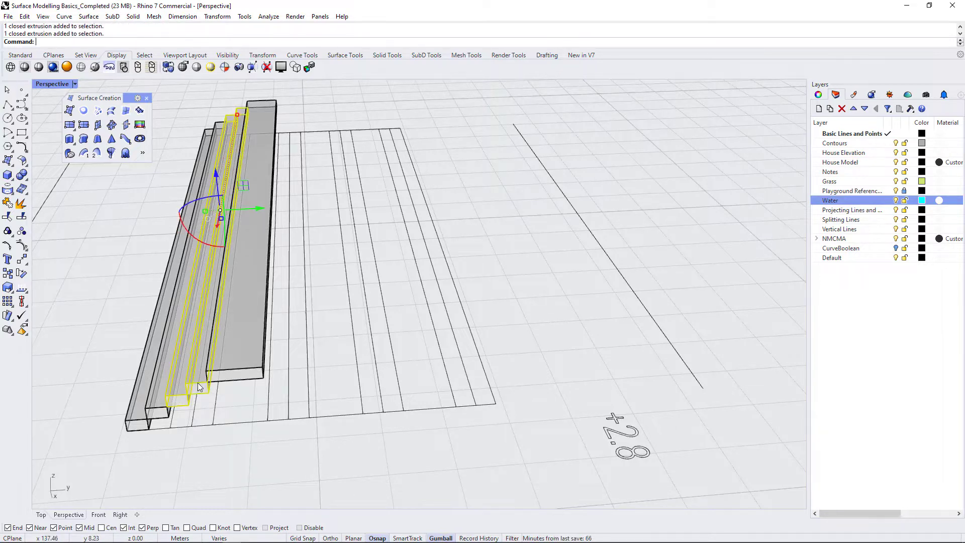
shift+click(227, 373)
text(CO)
key(Return)
scroll(190, 394, up, 5)
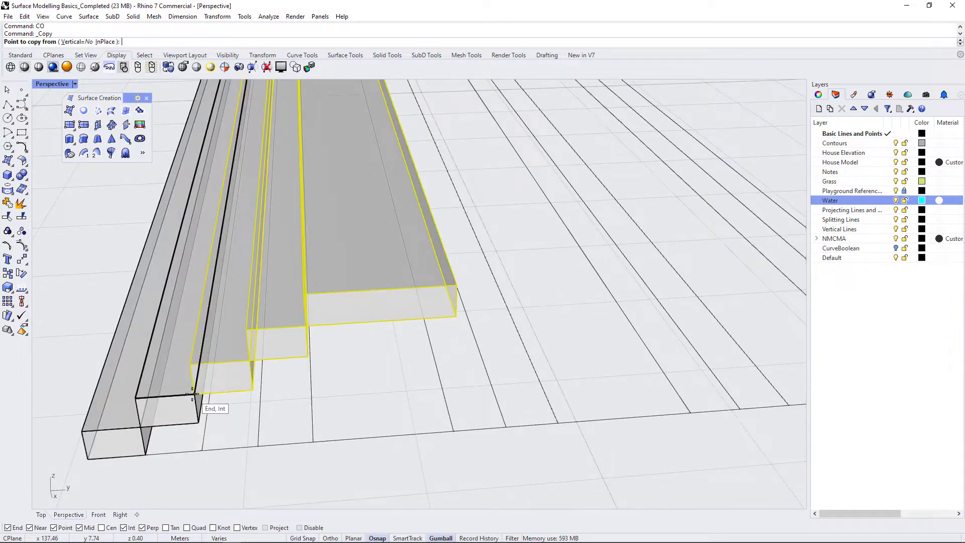
click(193, 394)
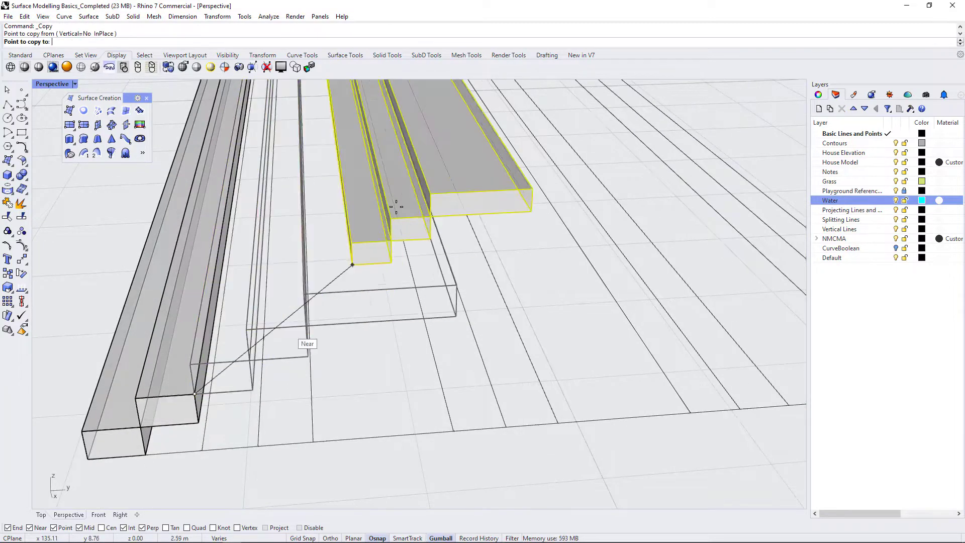
click(455, 285)
Place two more copies of the three-step group, each on the upper back corner of the preceding wide tread, and finish copying.
scroll(456, 285, down, 5)
scroll(362, 322, up, 3)
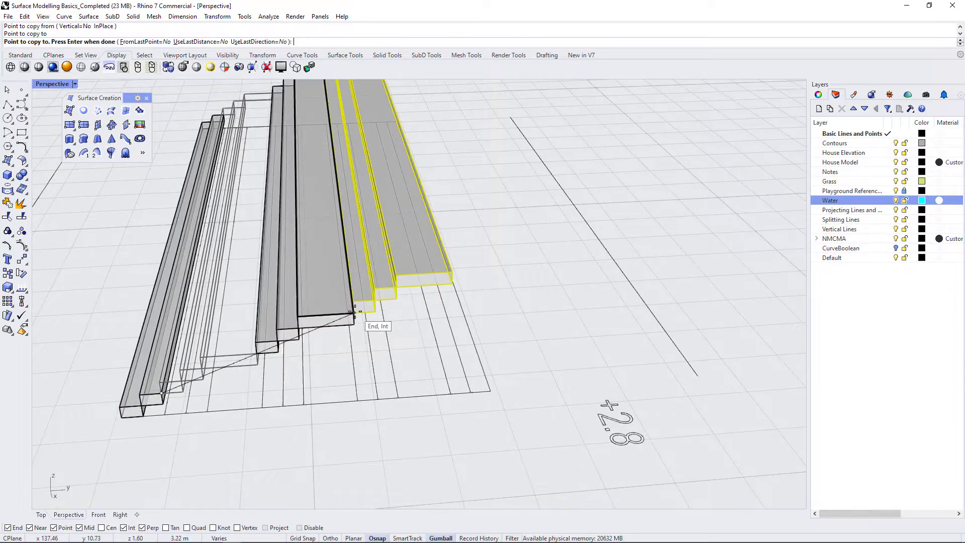
click(354, 313)
scroll(491, 261, up, 3)
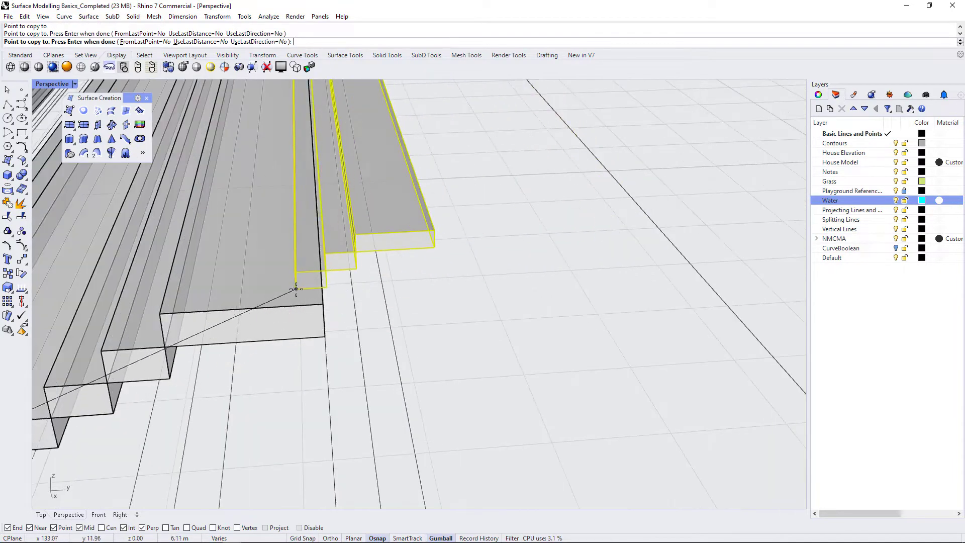
click(323, 304)
key(Return)
scroll(439, 339, down, 8)
right_drag(440, 341, 356, 342)
click(475, 378)
Extend the topmost wide step into a landing with MoveFace, moving its back face from the lower corner to the end of the +2.8 line.
right_drag(374, 309, 388, 387)
scroll(408, 314, up, 3)
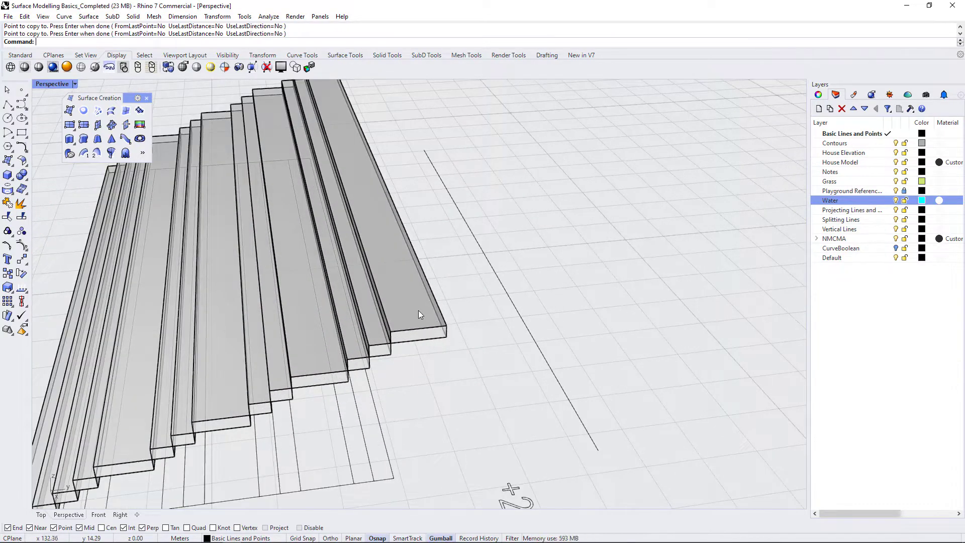
click(408, 309)
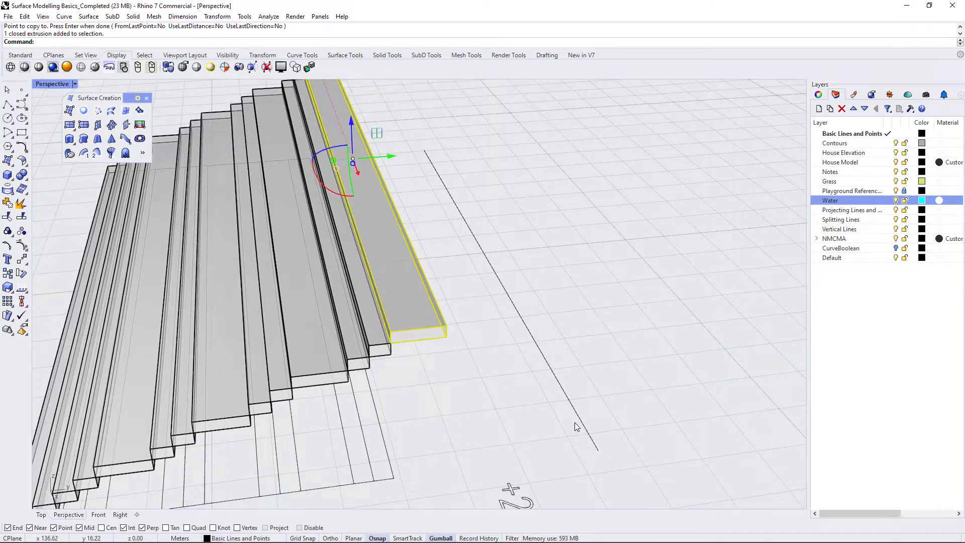
scroll(547, 360, down, 4)
right_drag(548, 360, 357, 360)
scroll(311, 334, up, 5)
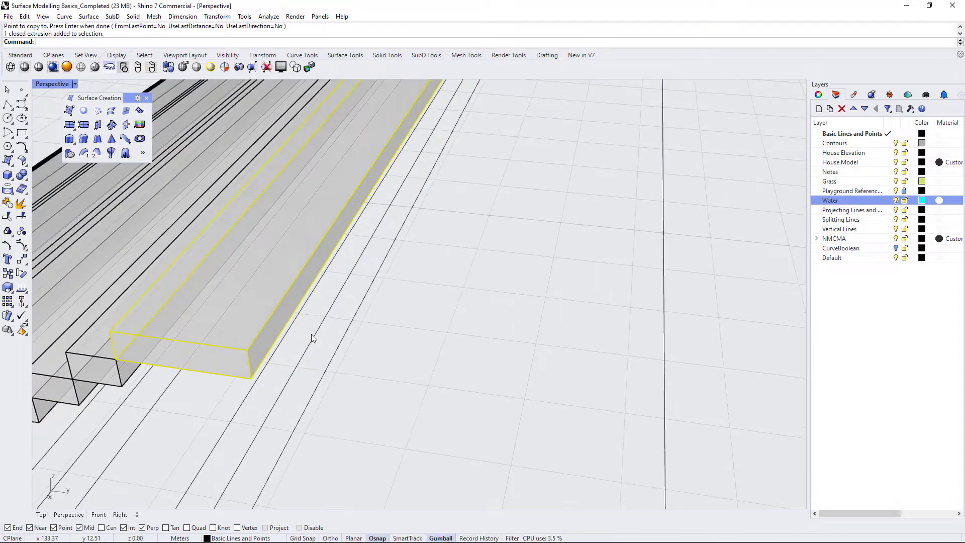
text(MoveFace)
key(Return)
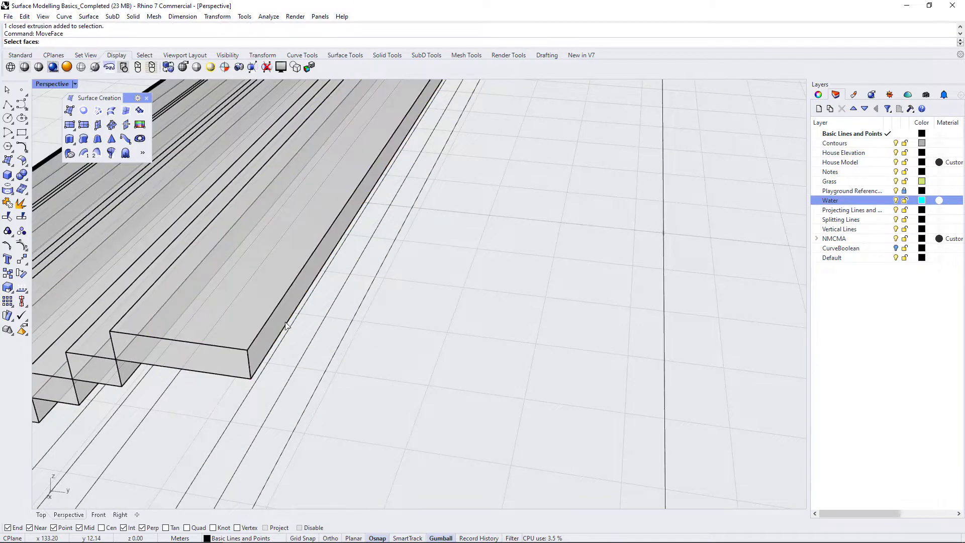
click(279, 321)
key(Return)
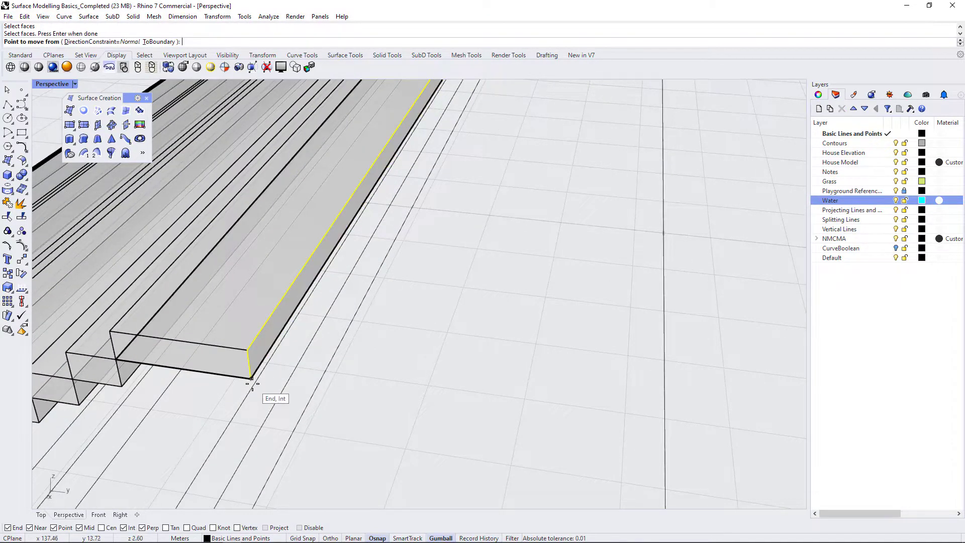
click(269, 394)
scroll(276, 393, down, 4)
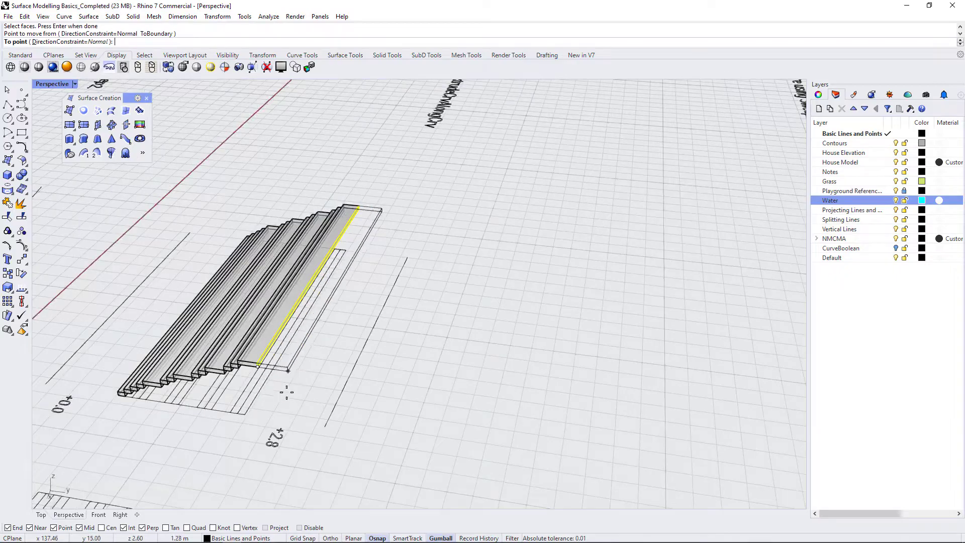
click(327, 428)
Copy the top landing from its outer upper corner to the first step's lower front corner, forming the lower landing at grade 0.0.
scroll(426, 390, down, 3)
right_drag(426, 390, 498, 372)
scroll(463, 407, up, 3)
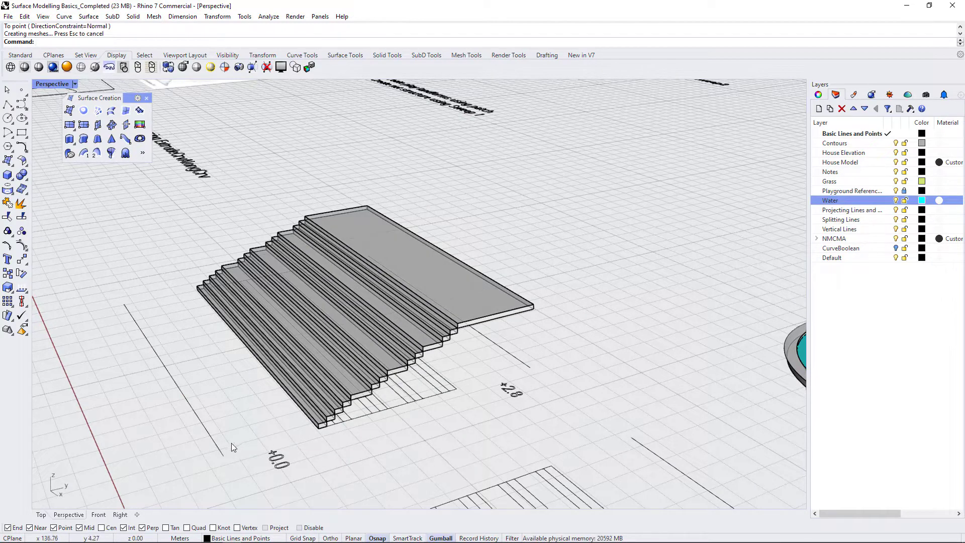
click(490, 296)
text(CO)
key(Return)
scroll(514, 336, up, 5)
click(553, 275)
scroll(586, 240, down, 5)
scroll(585, 238, down, 4)
scroll(419, 344, up, 12)
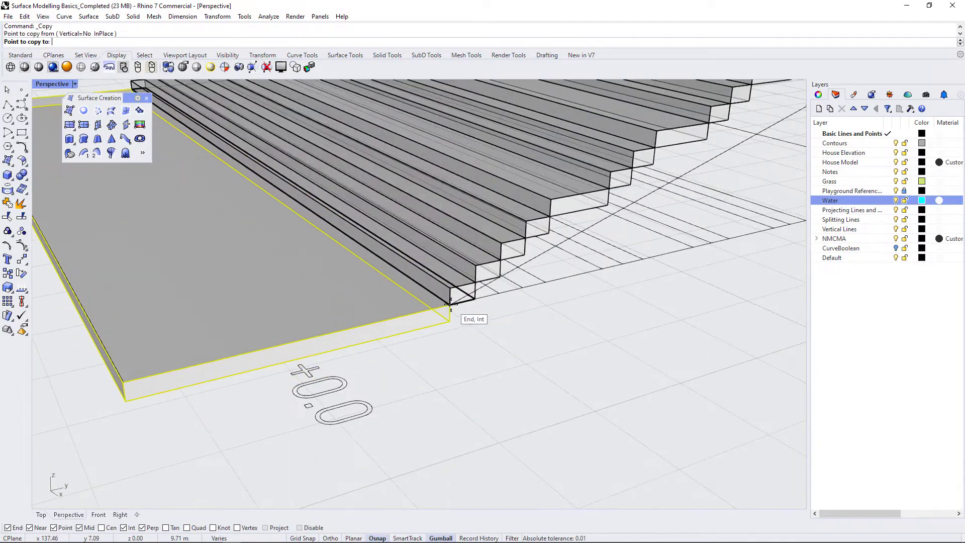
click(451, 304)
key(Return)
scroll(449, 359, down, 8)
right_drag(452, 366, 551, 410)
click(305, 279)
Examine the complete staircase with its two landings and wide treads from several sides and distances.
scroll(306, 279, down, 5)
right_drag(489, 292, 393, 266)
scroll(394, 266, up, 2)
scroll(392, 266, up, 6)
scroll(296, 267, down, 4)
right_drag(297, 268, 626, 245)
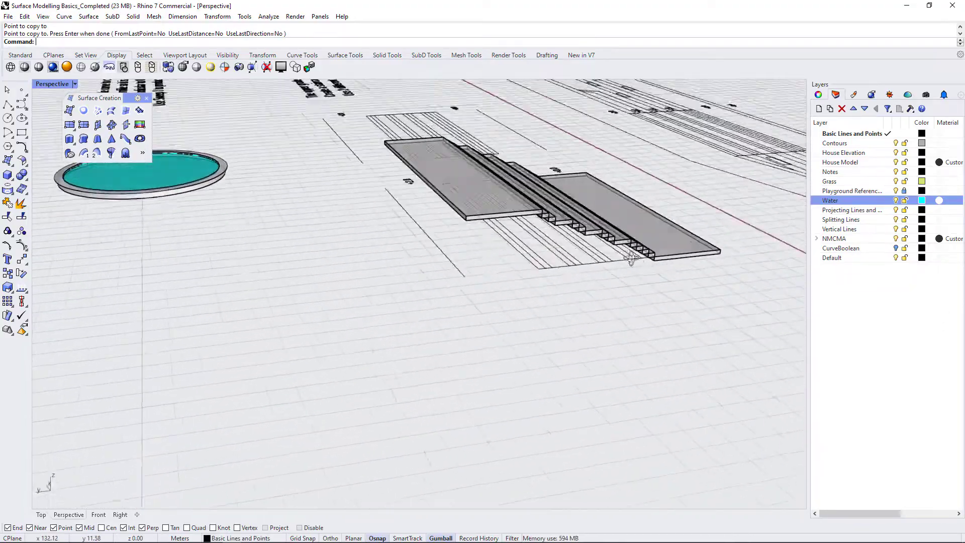
right_drag(637, 255, 444, 292)
scroll(620, 384, down, 2)
right_drag(603, 392, 457, 377)
scroll(455, 367, up, 5)
scroll(544, 404, down, 3)
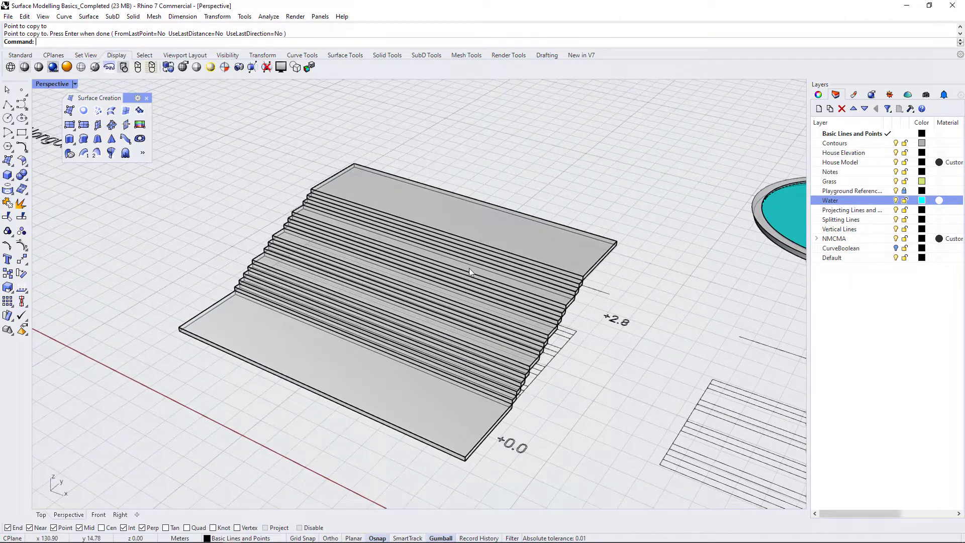
mouse_move(523, 373)
right_down()
mouse_move(490, 369)
mouse_move(499, 385)
mouse_move(526, 373)
right_up()
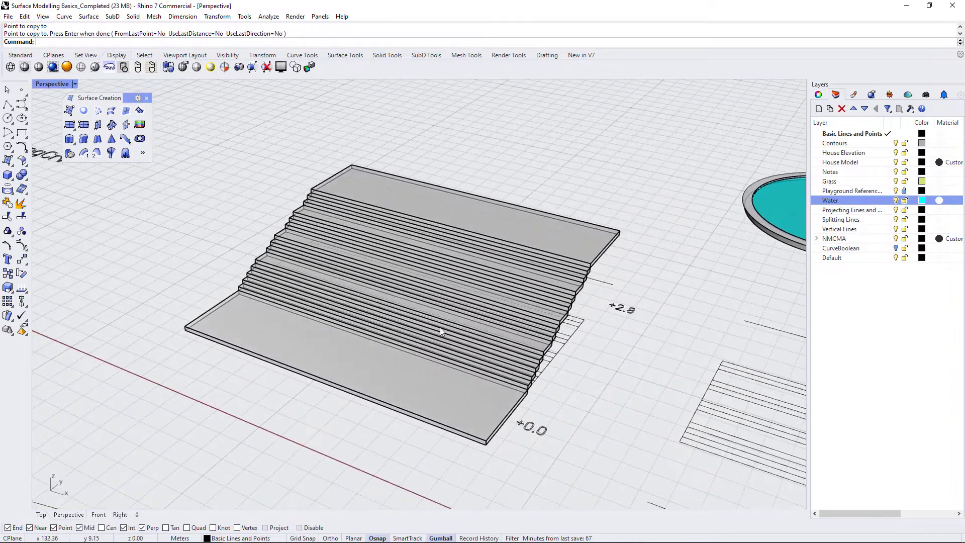
scroll(417, 288, up, 7)
scroll(477, 373, down, 5)
scroll(476, 371, down, 2)
scroll(437, 266, up, 4)
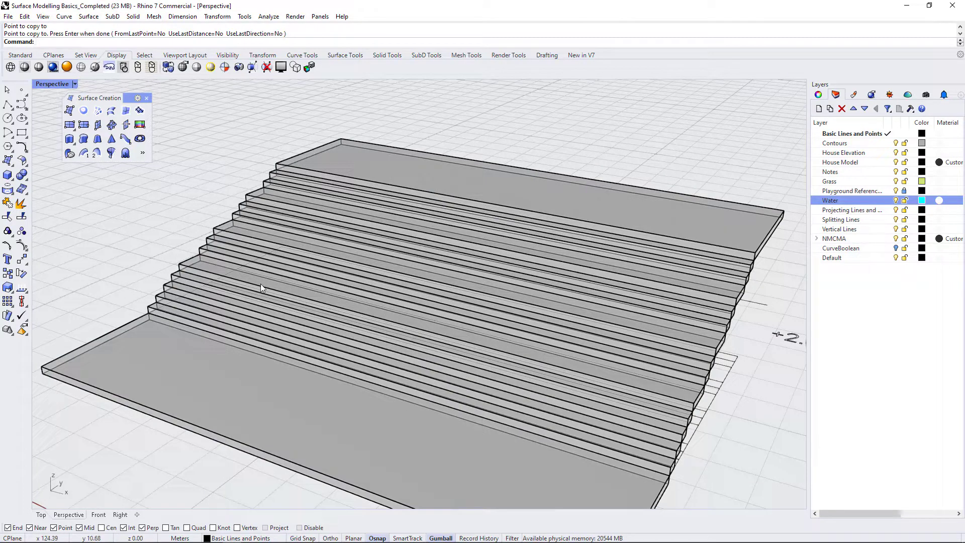
scroll(427, 302, down, 5)
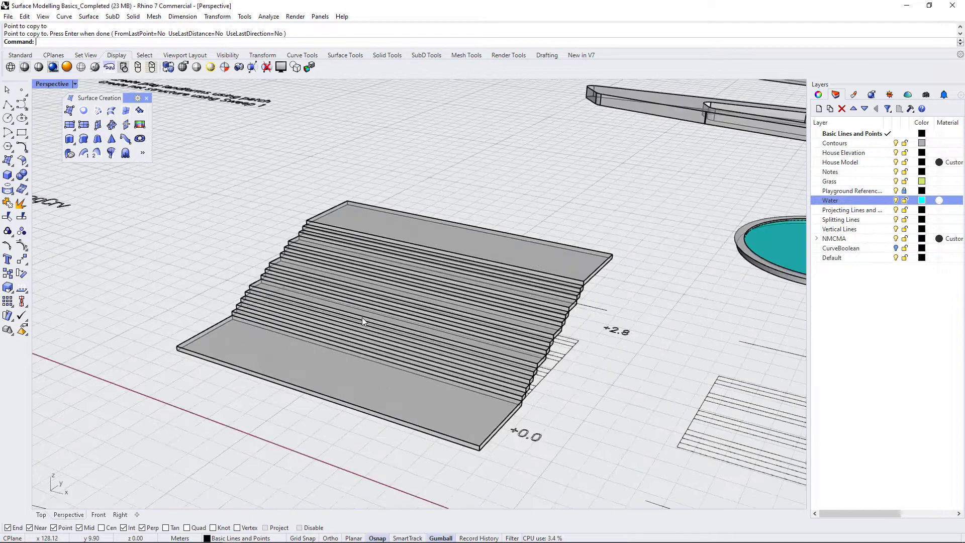
right_drag(392, 315, 357, 306)
scroll(322, 226, up, 3)
scroll(467, 337, down, 3)
right_drag(466, 337, 424, 328)
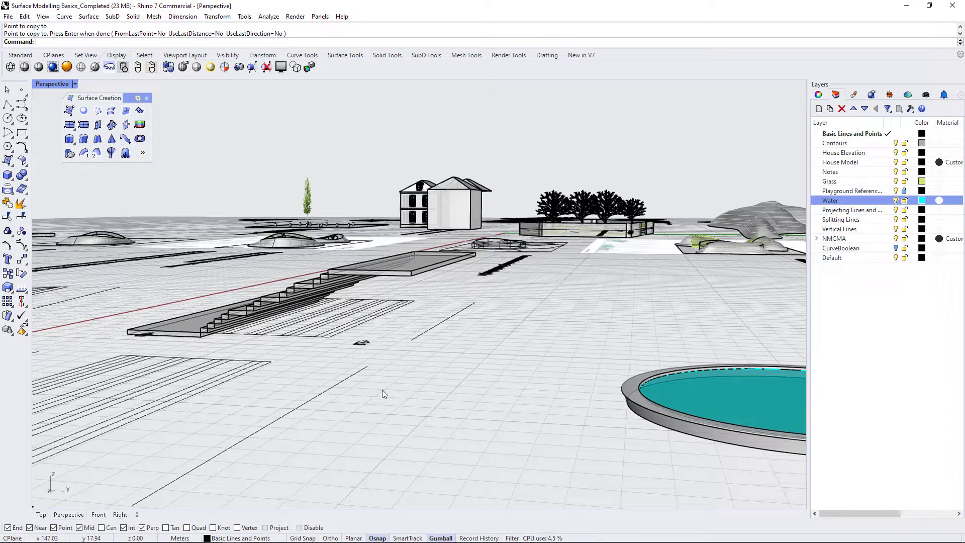
scroll(388, 309, up, 5)
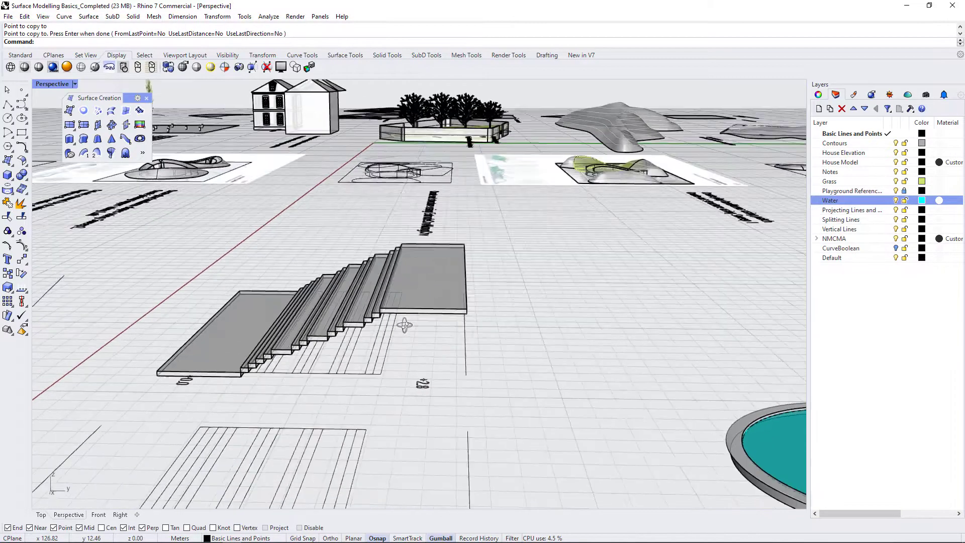
scroll(404, 324, down, 5)
scroll(339, 314, up, 5)
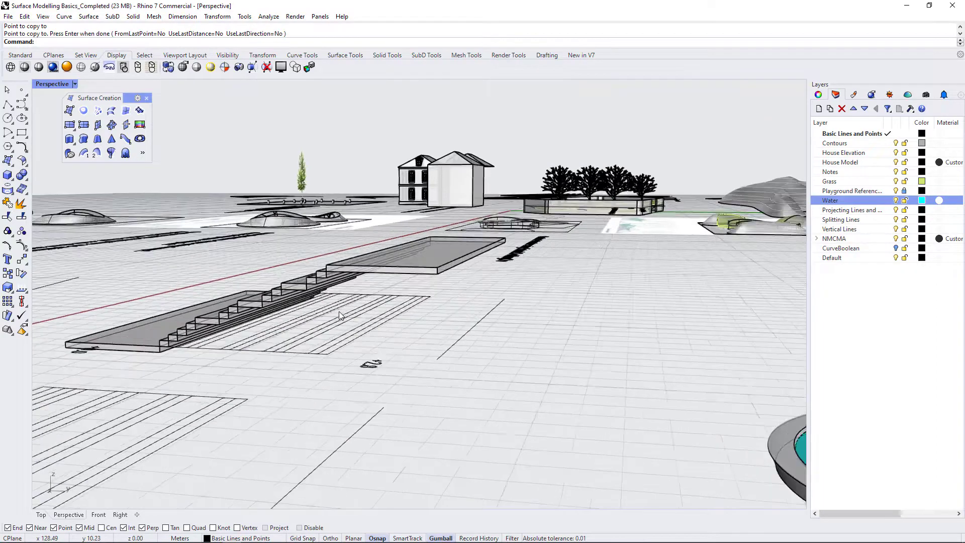
scroll(484, 355, down, 4)
right_drag(484, 354, 514, 428)
scroll(377, 371, up, 2)
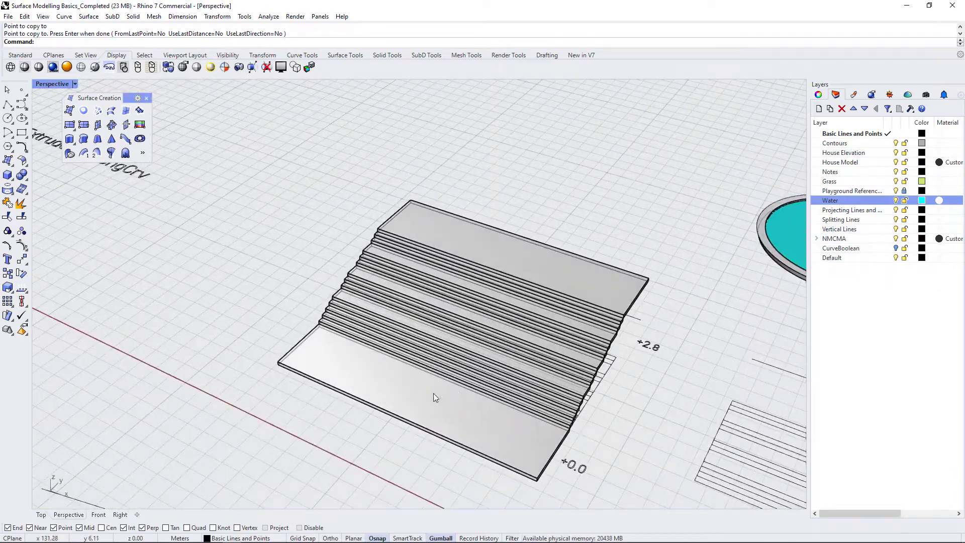
right_drag(541, 343, 466, 301)
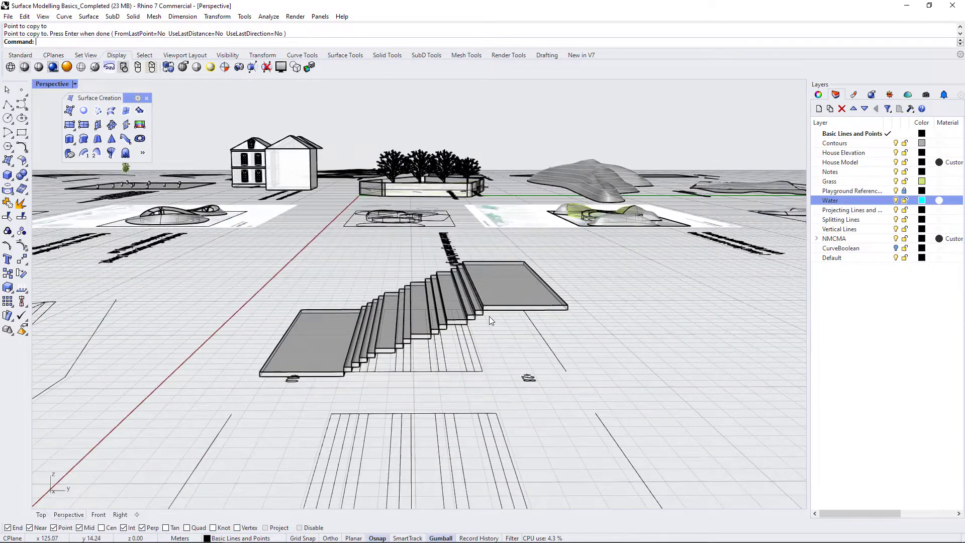
Inspect the first finished staircase from the side and above, and compare it with the neighbouring plan lines.
scroll(489, 315, up, 5)
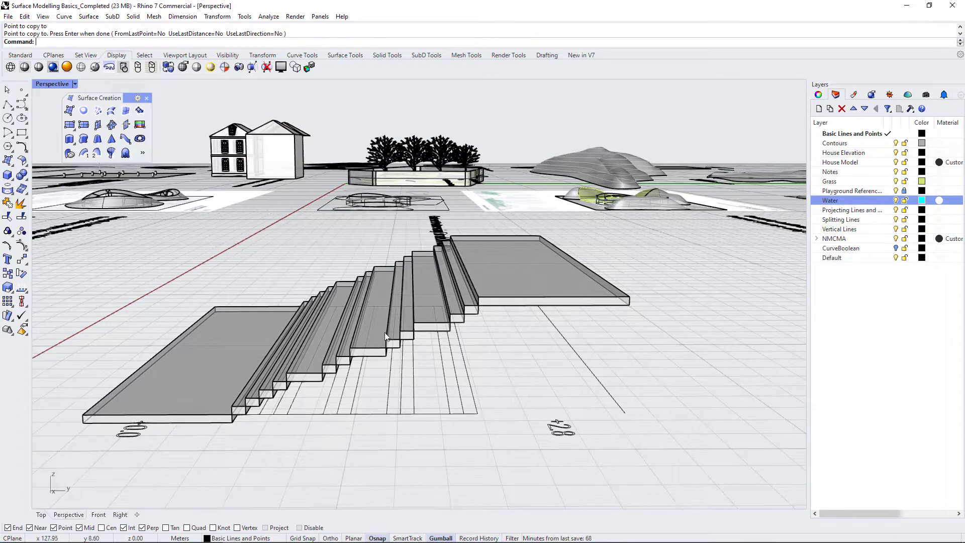
right_drag(504, 337, 370, 256)
scroll(369, 256, down, 5)
shift+right_drag(462, 321, 499, 330)
scroll(431, 285, up, 6)
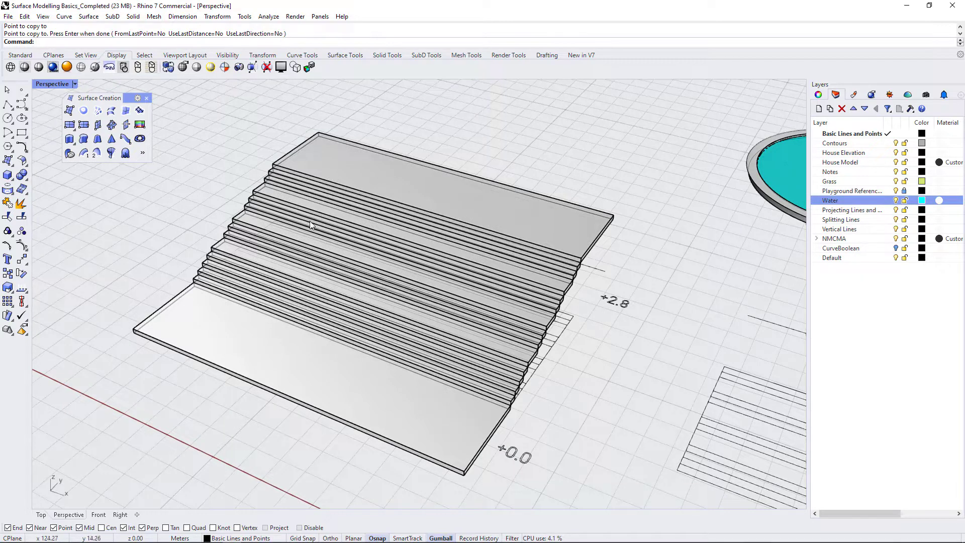
scroll(427, 279, down, 8)
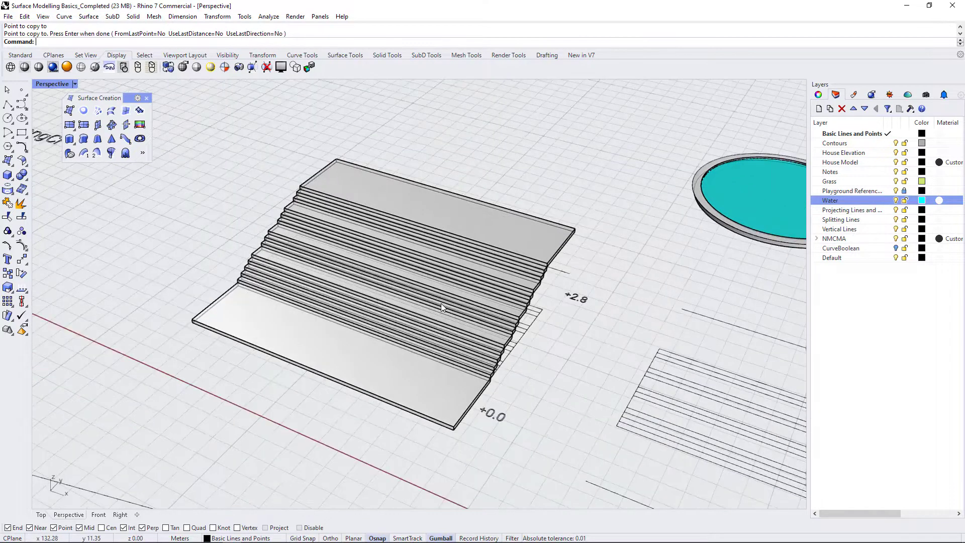
scroll(304, 312, up, 6)
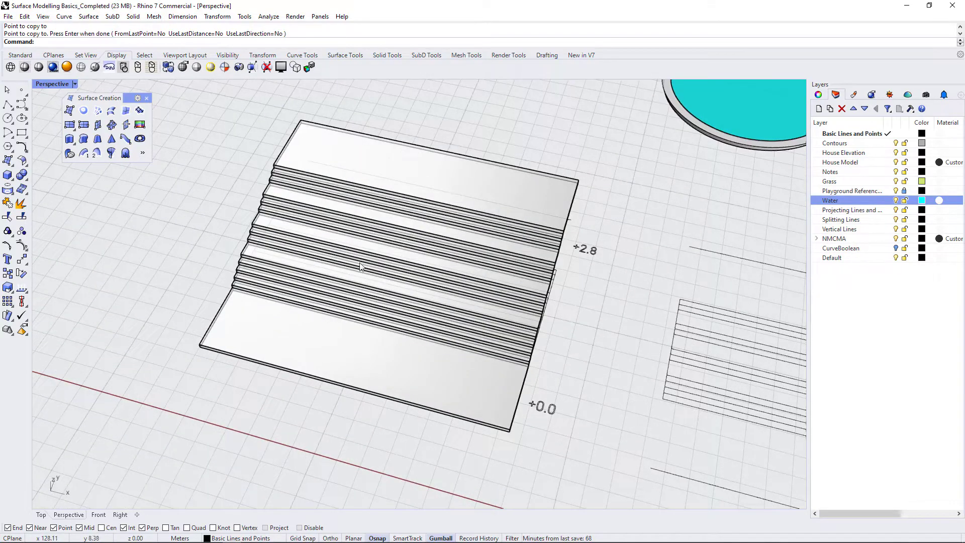
scroll(213, 253, down, 7)
right_drag(508, 358, 417, 327)
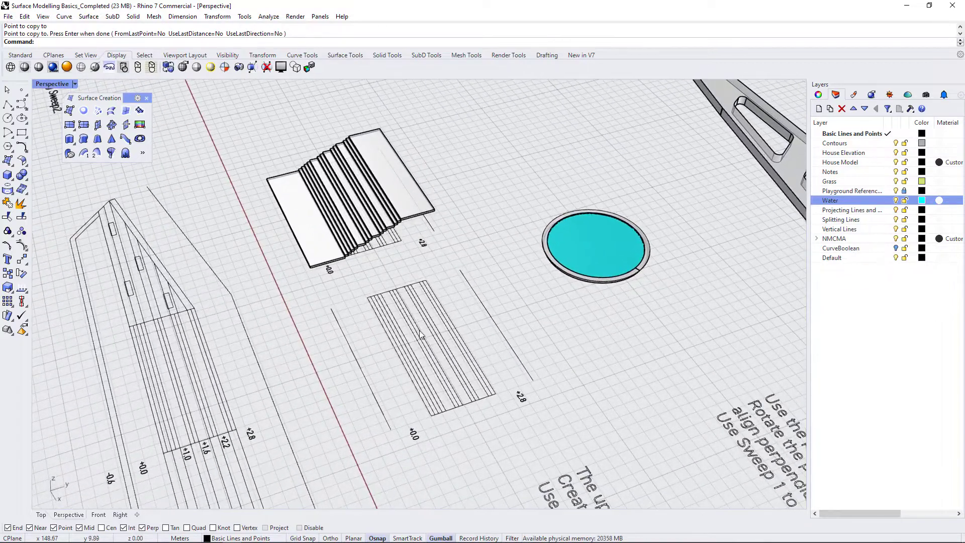
In the Top view, start a profile polyline from the right end of the +0.0 line to the lower right corner of the steps.
double_click(44, 85)
double_click(40, 85)
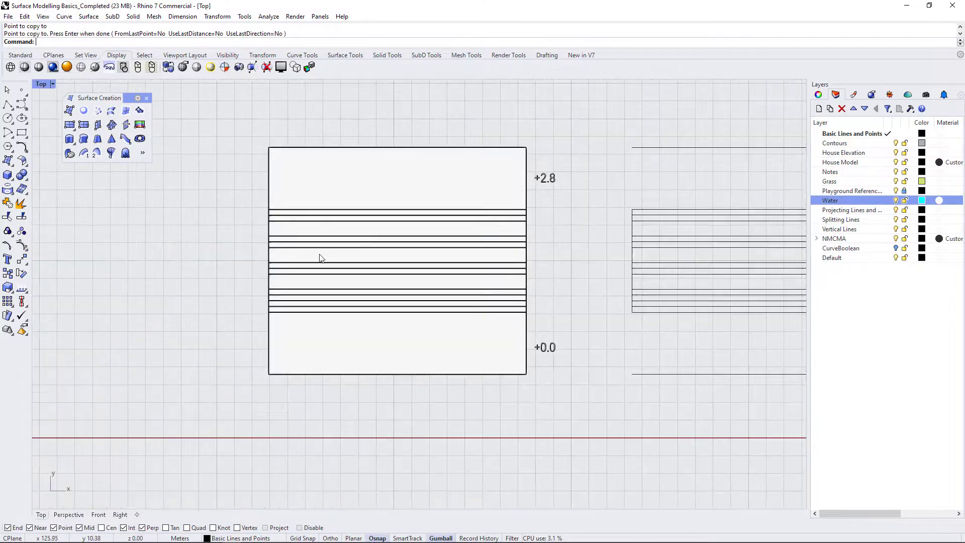
scroll(641, 259, up, 5)
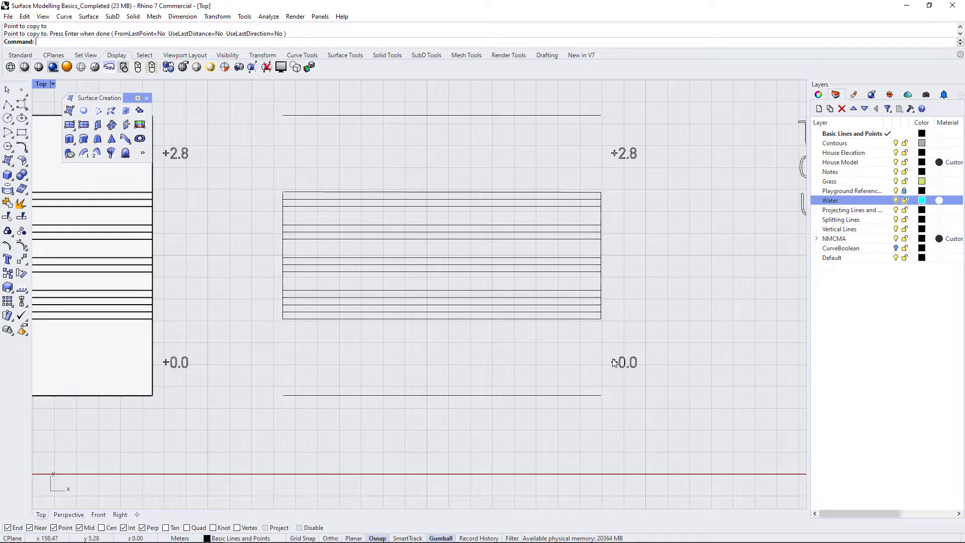
text(L)
key(Return)
click(600, 394)
click(600, 321)
scroll(603, 323, up, 4)
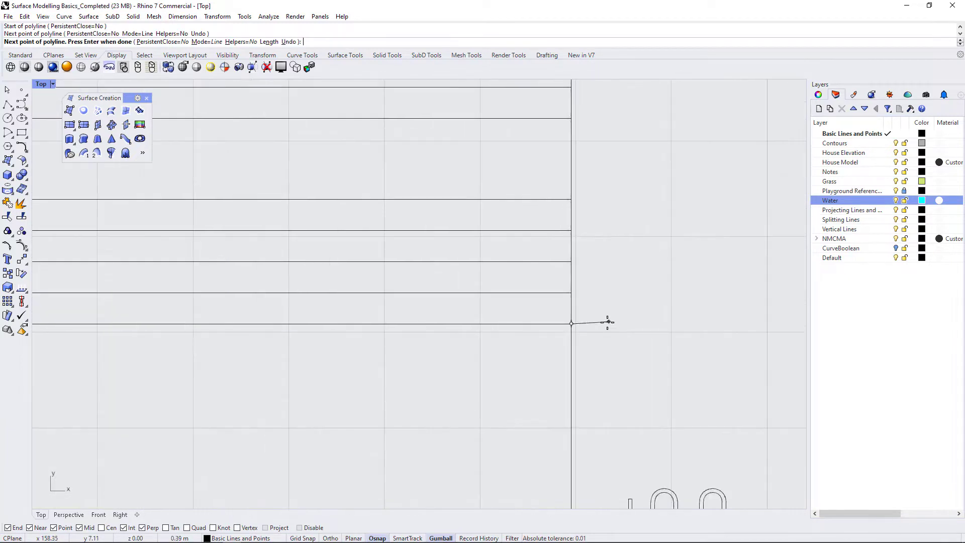
scroll(604, 323, down, 2)
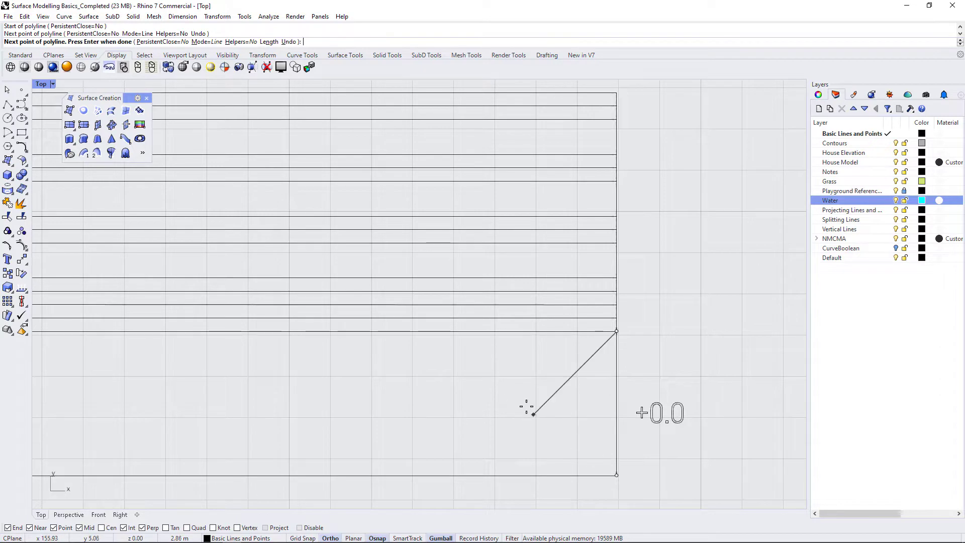
With Ortho on, add a 0.2 m riser inward along the first step line and a tread perpendicular to the second line.
right_click(336, 536)
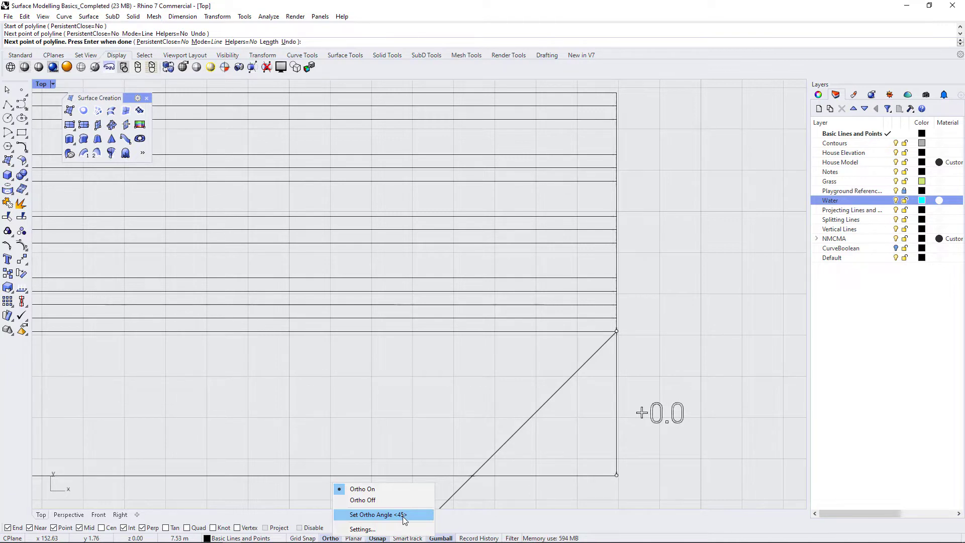
click(370, 489)
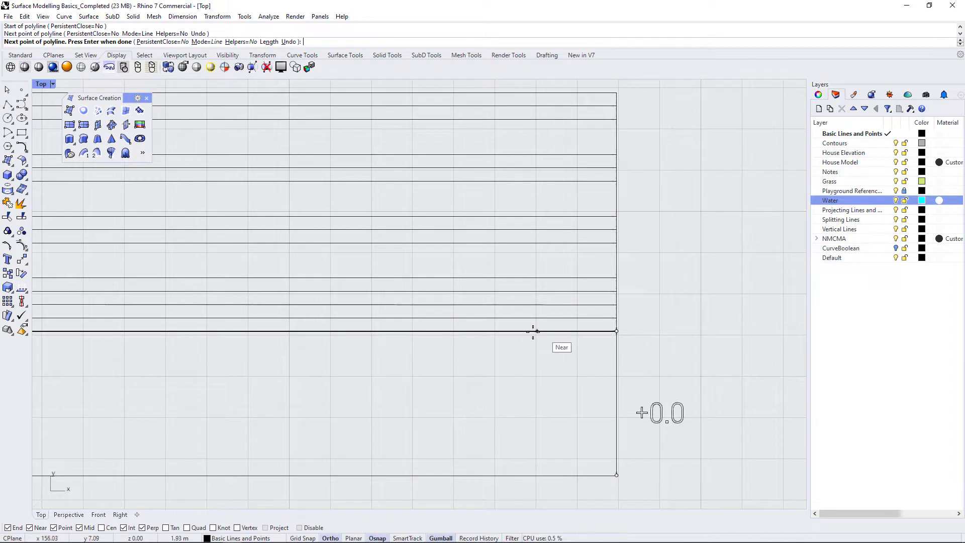
text(.2)
key(Return)
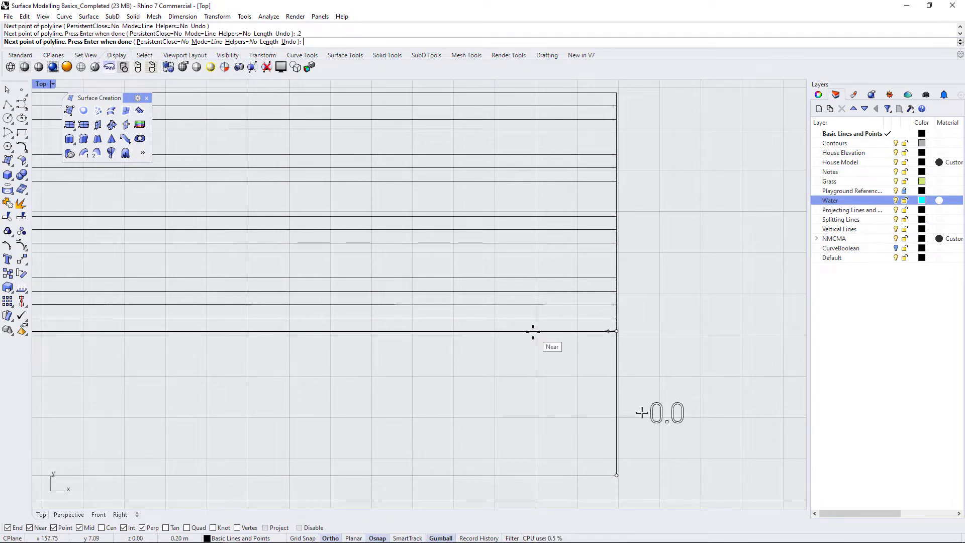
click(532, 331)
scroll(612, 321, up, 8)
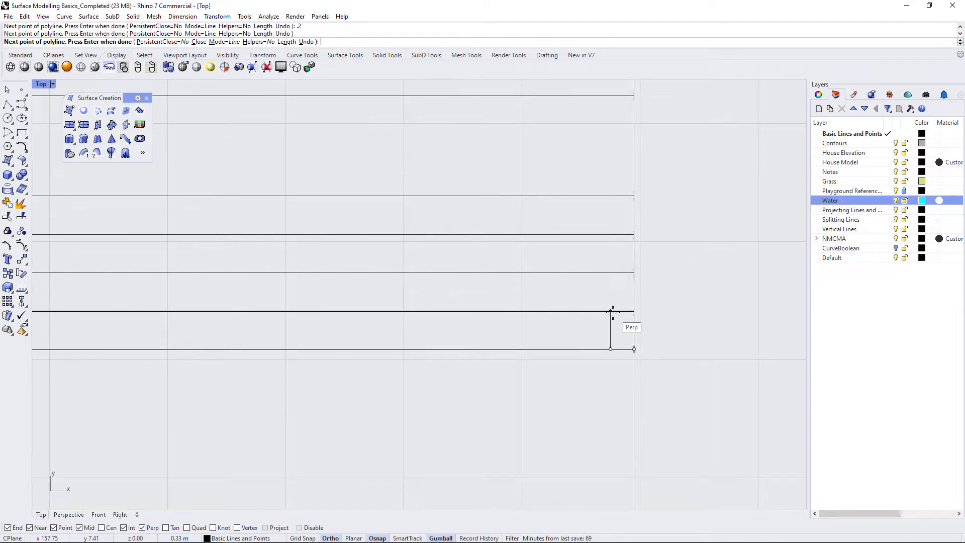
click(612, 312)
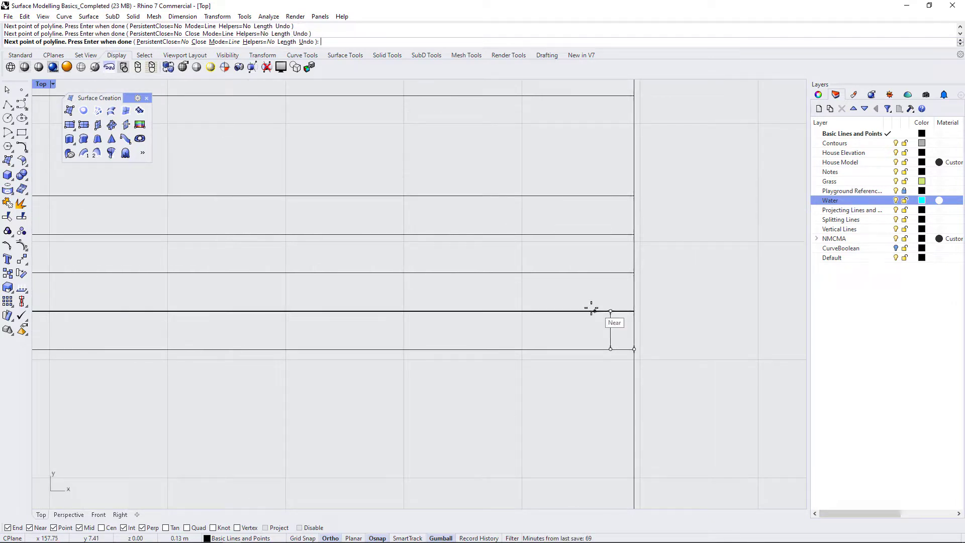
Continue the polyline with three more 0.2 m risers and narrow treads, reaching the fifth step line.
text(.2)
key(Return)
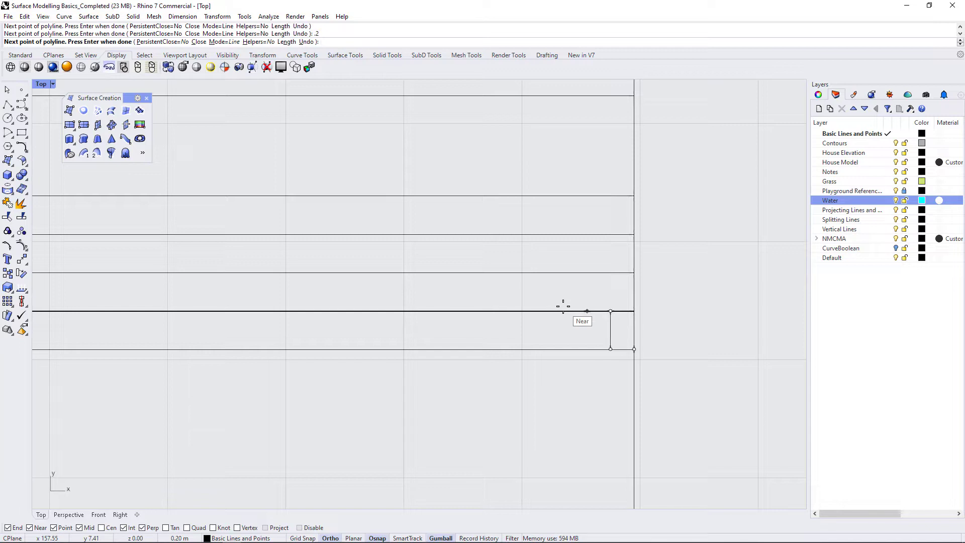
click(586, 273)
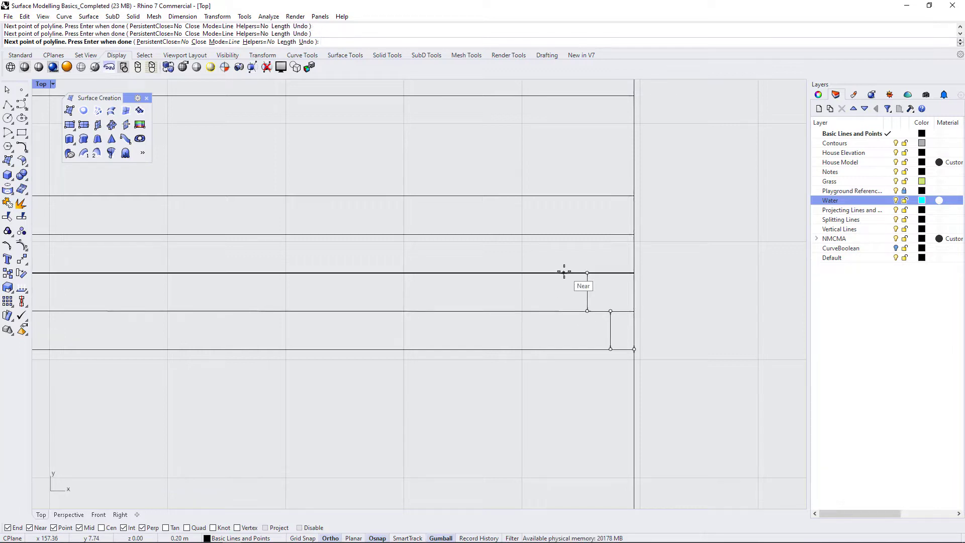
click(563, 273)
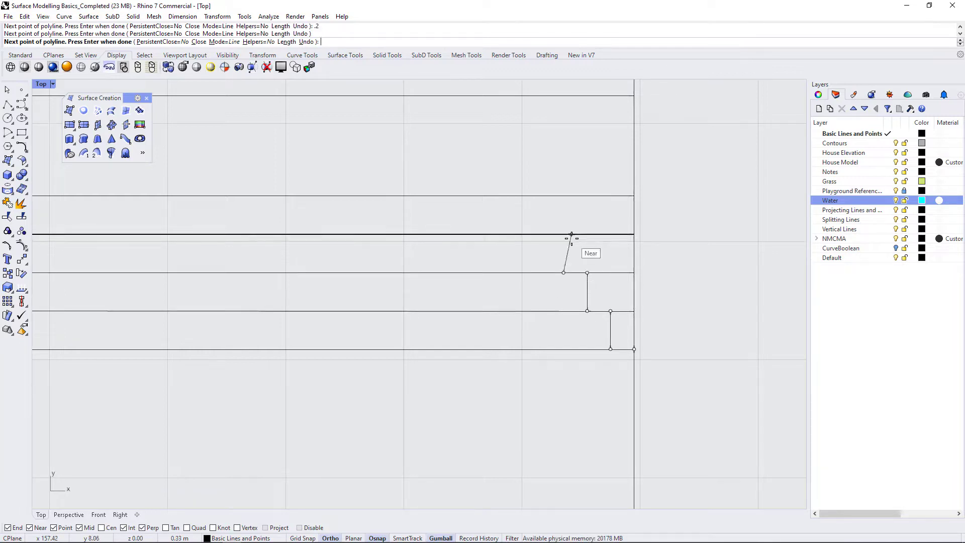
click(563, 234)
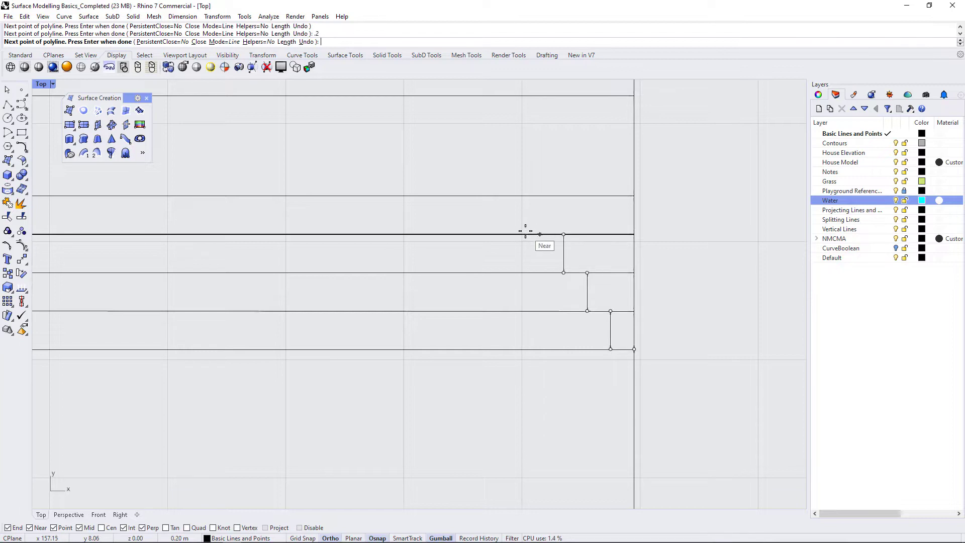
click(539, 235)
click(539, 195)
Add a 0.2 m riser on the fifth step line and the first wide tread up to the next plan line.
scroll(581, 312, down, 3)
scroll(530, 226, up, 3)
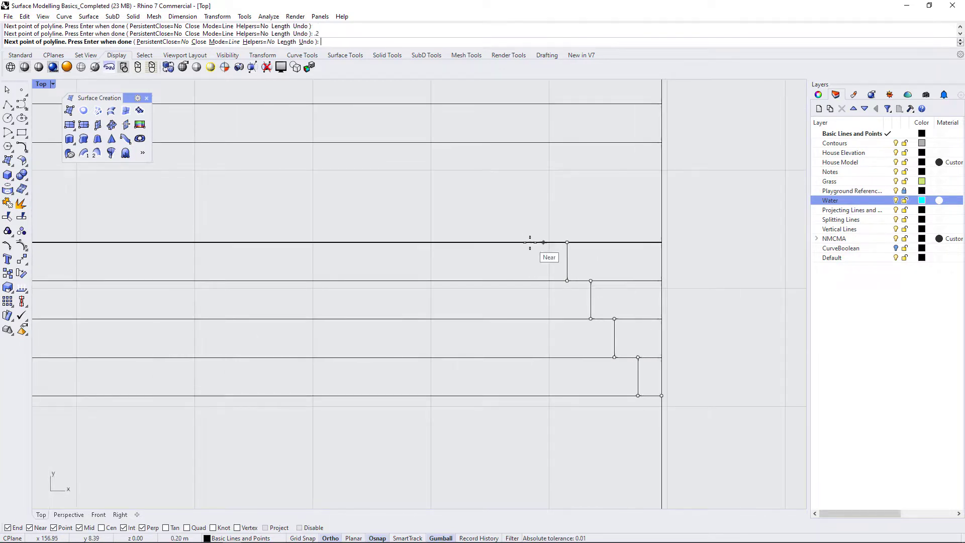
click(529, 242)
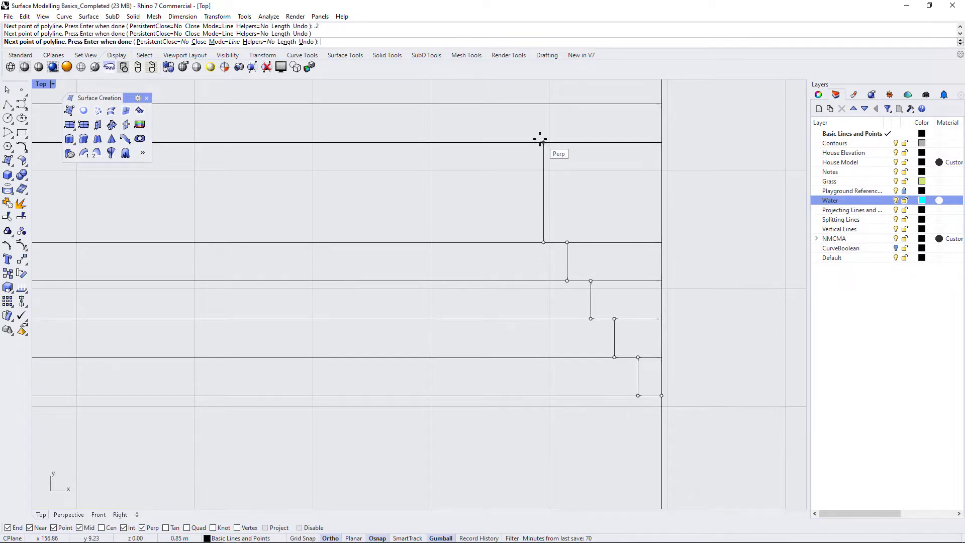
click(540, 141)
scroll(601, 245, down, 3)
scroll(547, 271, up, 2)
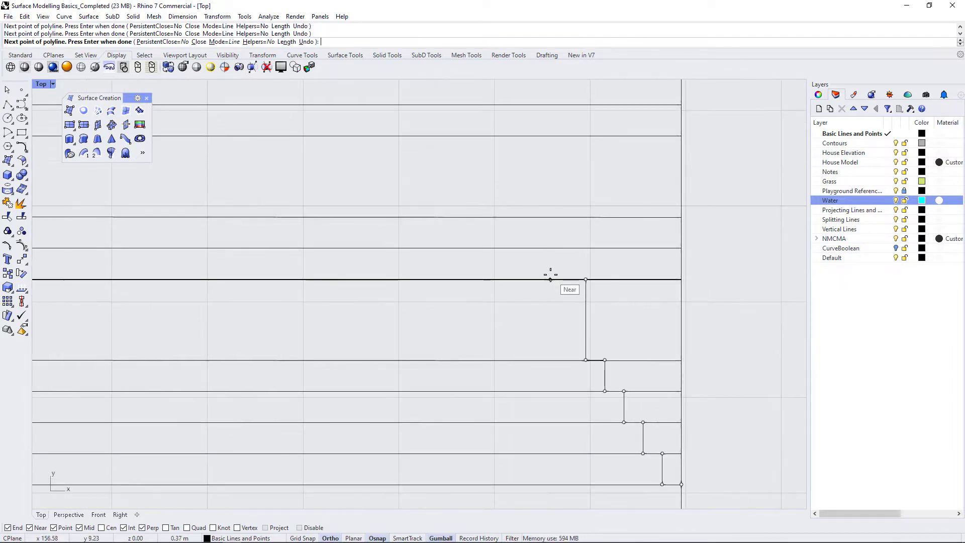
Continue the profile with three 0.2 m risers, two narrow treads and the second wide tread.
text(.2)
key(Return)
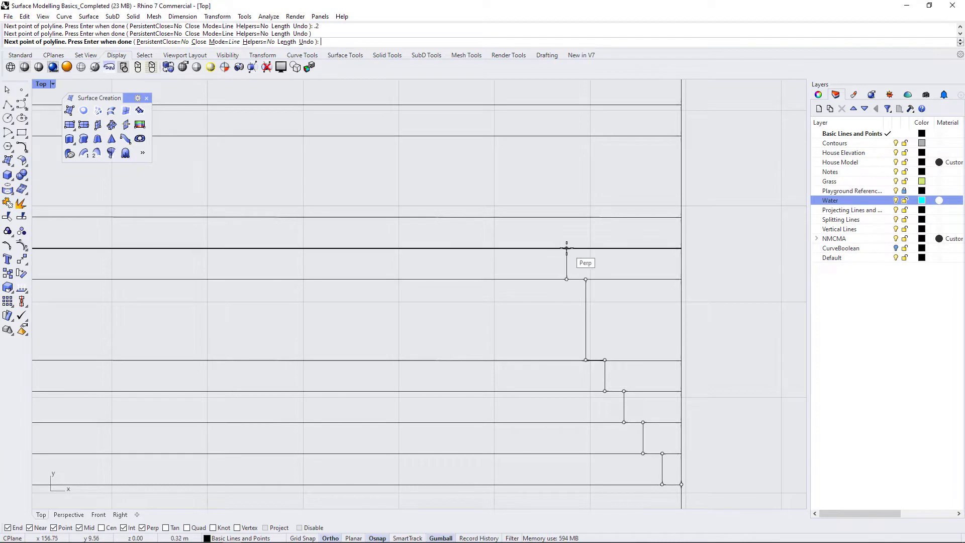
click(566, 248)
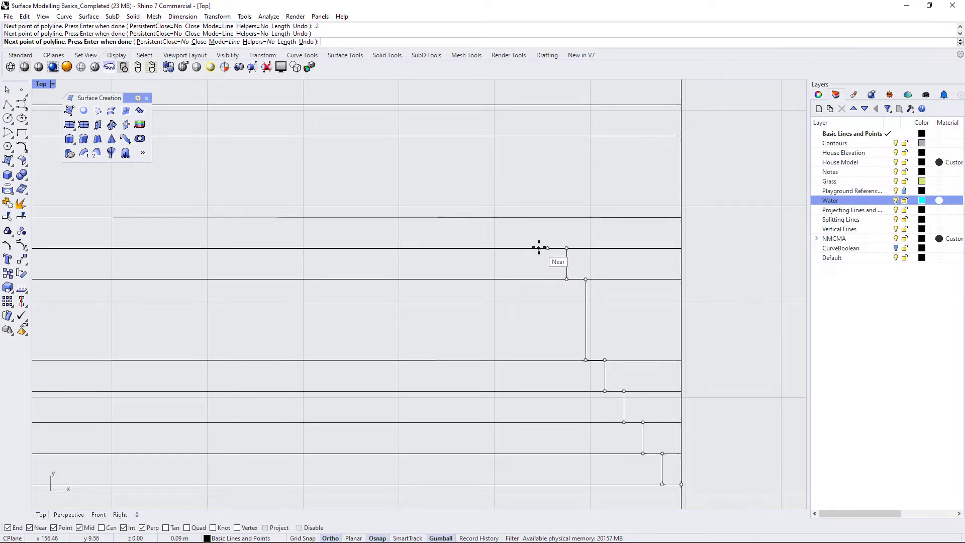
click(548, 248)
click(547, 217)
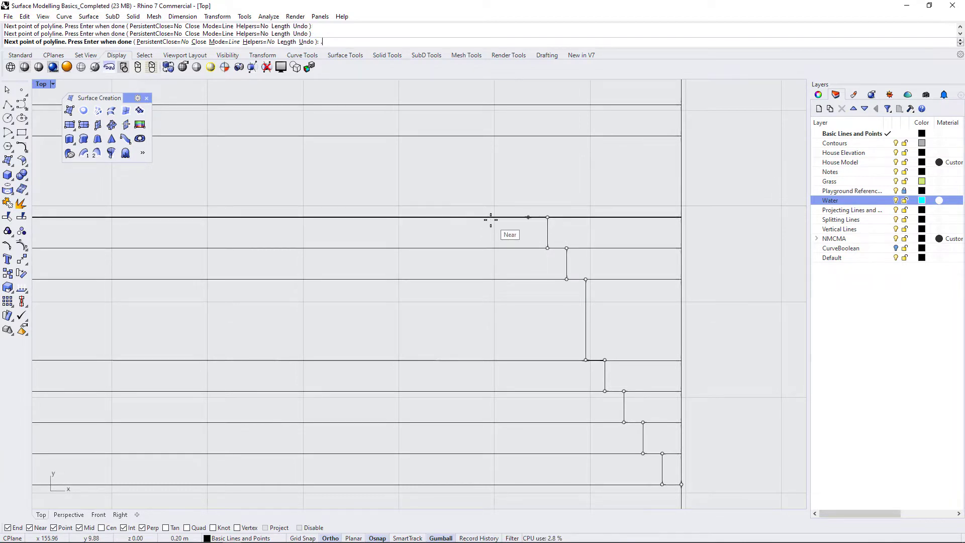
click(527, 134)
Repeat the group of three 0.2 m risers and two narrow treads, ending with the third wide tread.
scroll(579, 345, down, 2)
right_drag(525, 131, 551, 244)
scroll(551, 245, up, 2)
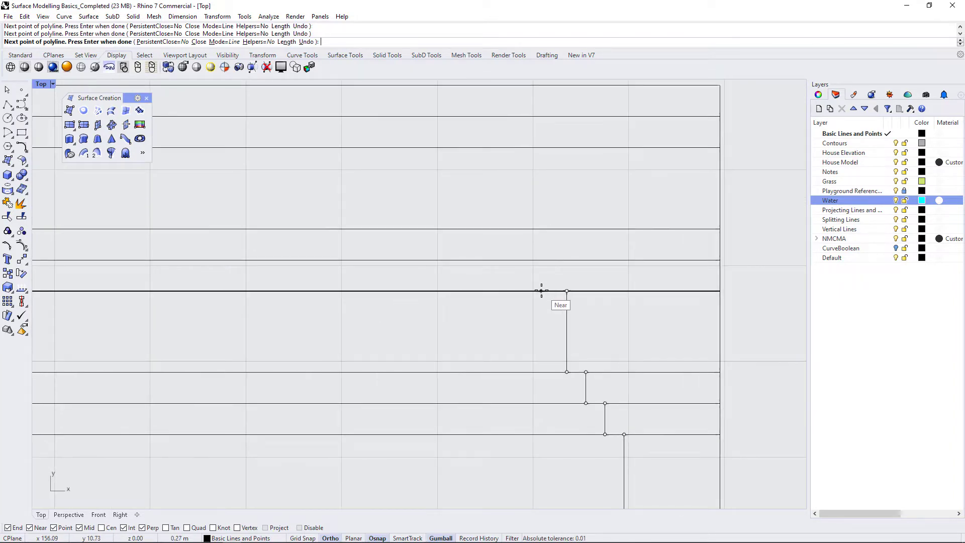
click(547, 290)
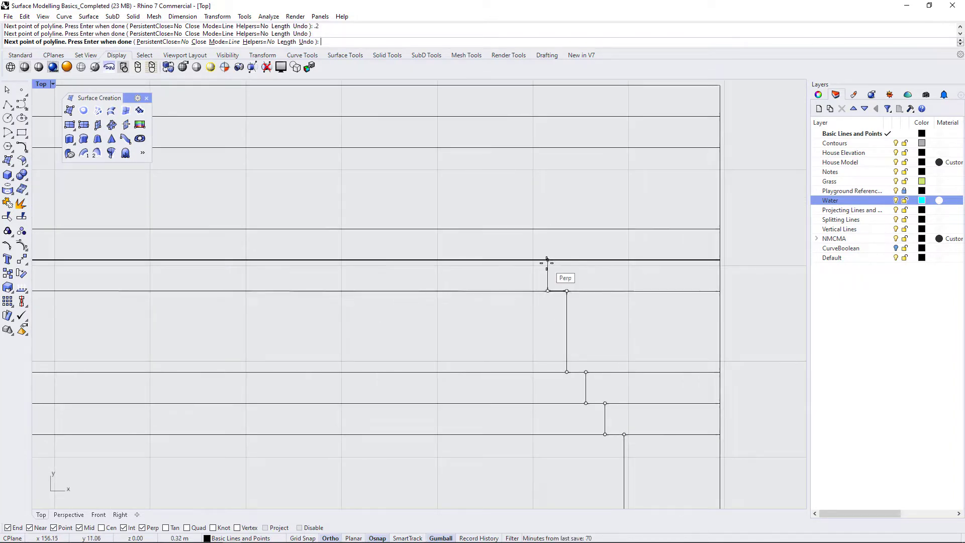
click(547, 260)
click(528, 260)
click(528, 228)
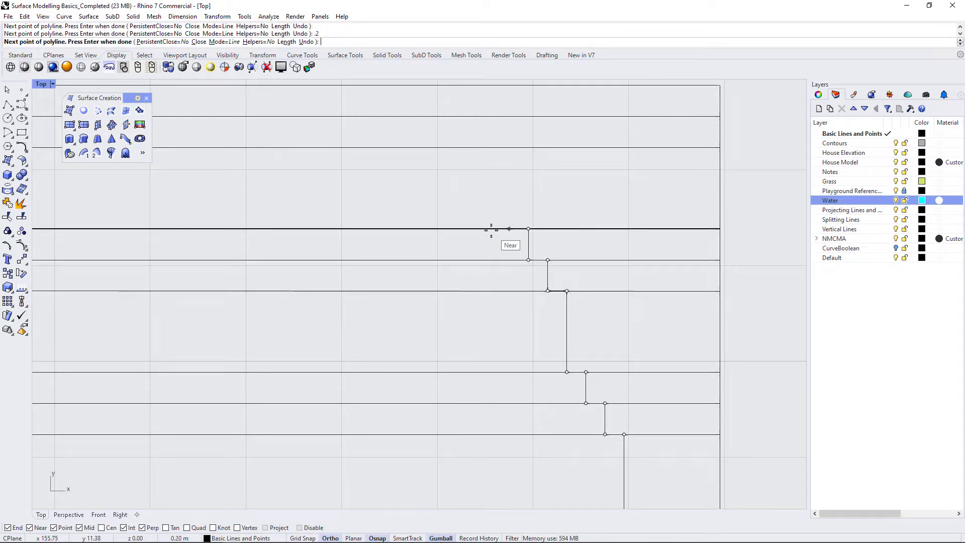
click(509, 229)
click(509, 147)
Add two more 0.2 m risers, each with a narrow tread, to bring the profile to the topmost step line.
click(467, 149)
click(490, 116)
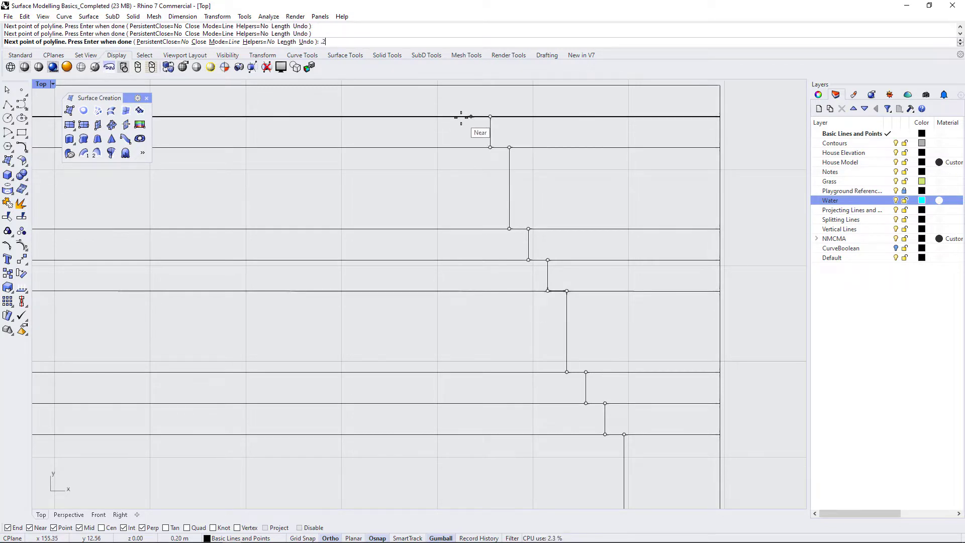
click(470, 117)
scroll(499, 198, down, 3)
scroll(493, 180, up, 3)
click(495, 168)
Add the last 0.2 m riser and the landing segment perpendicular to the +2.8 line, and finish the polyline.
scroll(577, 311, down, 3)
scroll(502, 231, up, 3)
key(Return)
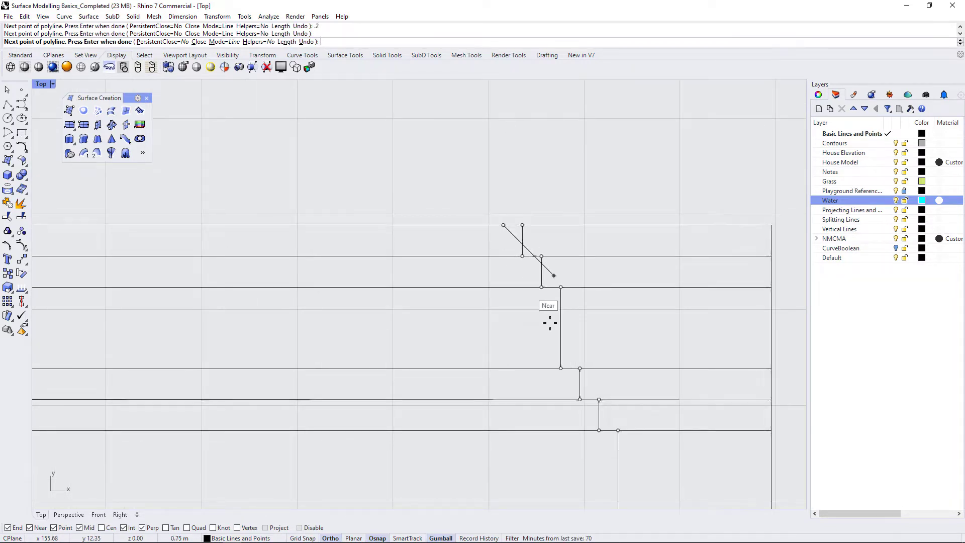
scroll(549, 333, down, 3)
click(515, 119)
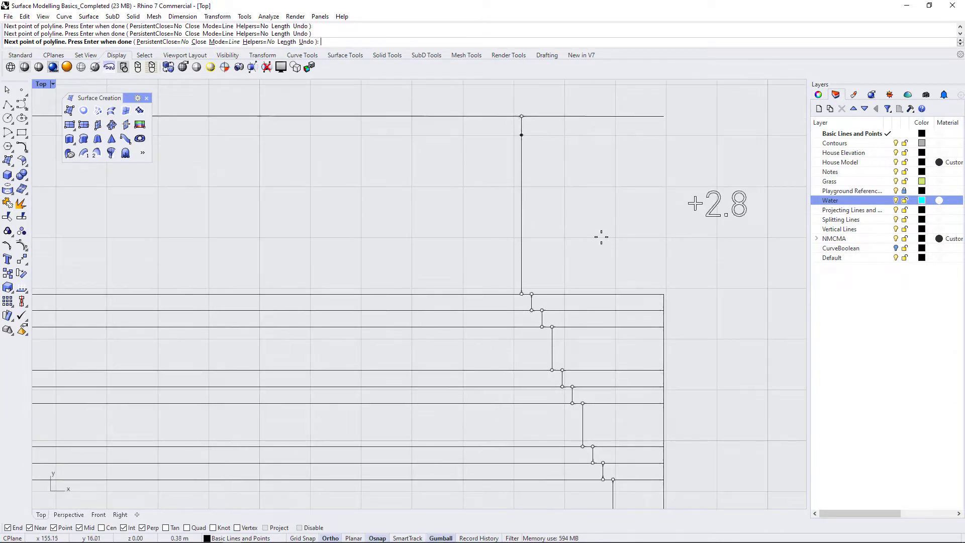
key(Return)
scroll(563, 219, down, 3)
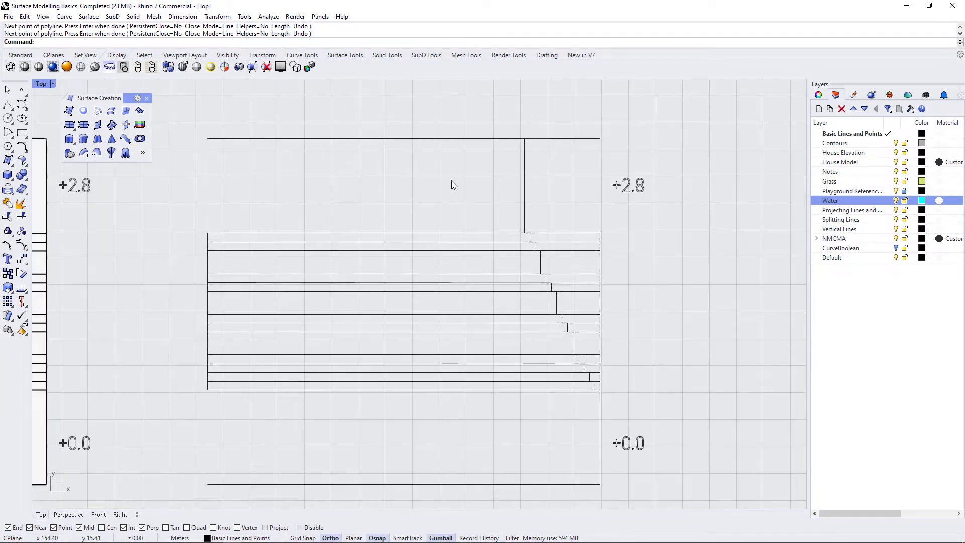
Select the stepped profile polyline in the Perspective view.
double_click(42, 83)
double_click(442, 84)
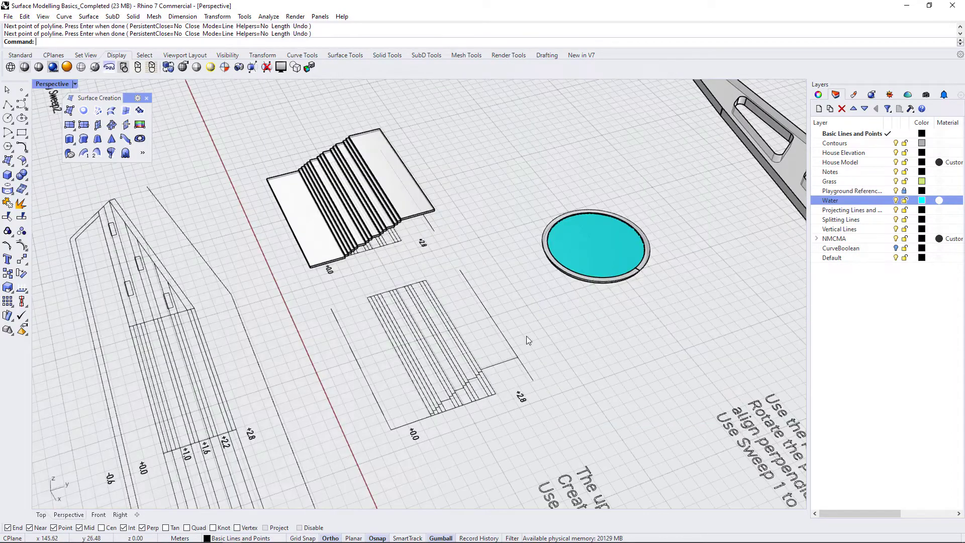
scroll(488, 412, up, 5)
click(417, 329)
scroll(553, 373, down, 5)
right_drag(553, 373, 455, 433)
scroll(430, 436, up, 3)
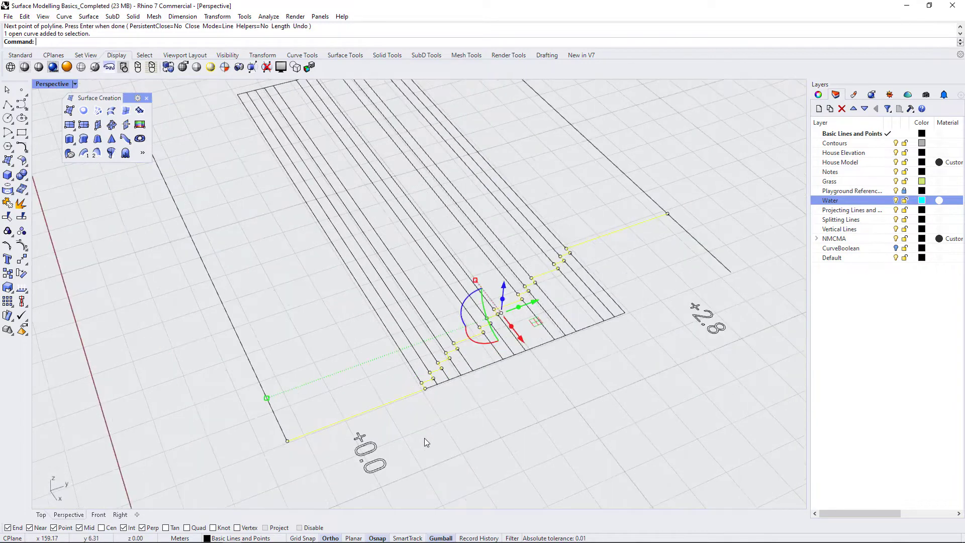
Try to rotate the stepped polyline upright about its lengthwise axis with the gumball, and undo the rotation.
right_drag(515, 390, 648, 314)
scroll(678, 327, up, 5)
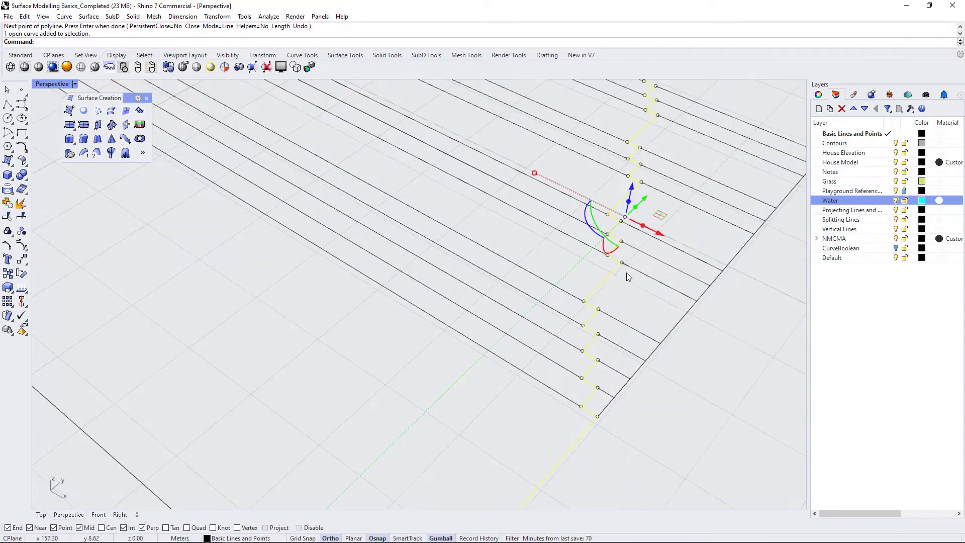
drag(612, 246, 533, 197)
key(ctrl+z)
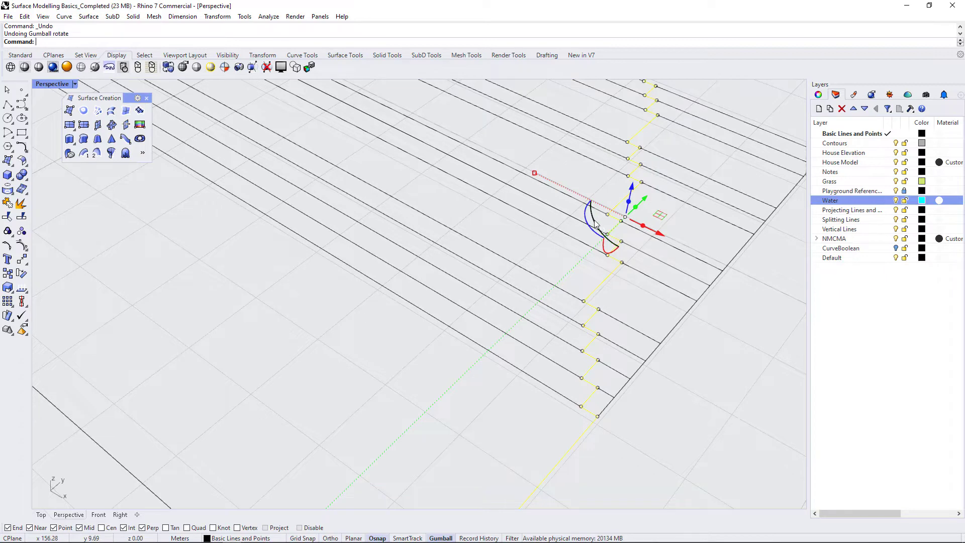
Rotate the stepped polyline 90 degrees upright about its lengthwise axis with the gumball.
drag(596, 221, 568, 139)
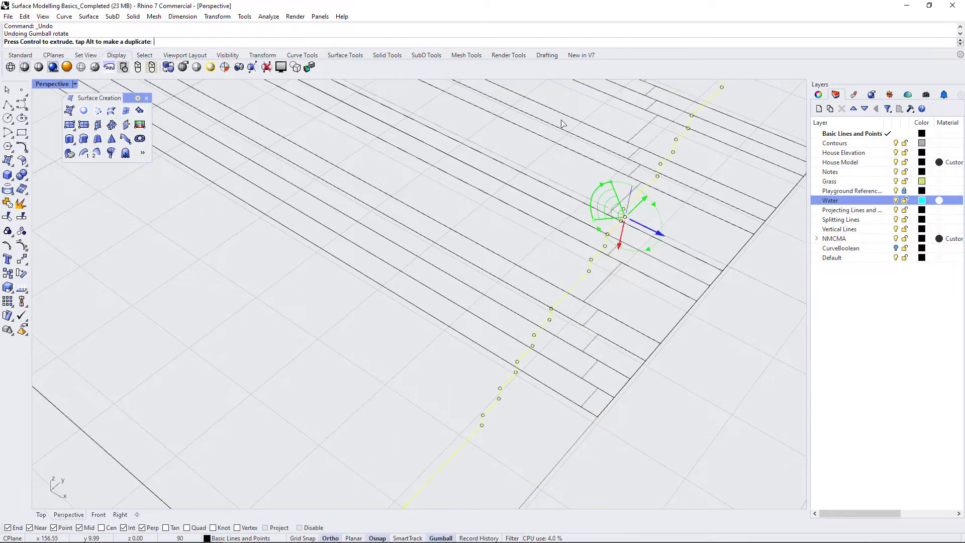
shift+drag(559, 120, 592, 206)
scroll(679, 345, down, 5)
right_drag(678, 345, 639, 341)
scroll(376, 427, up, 3)
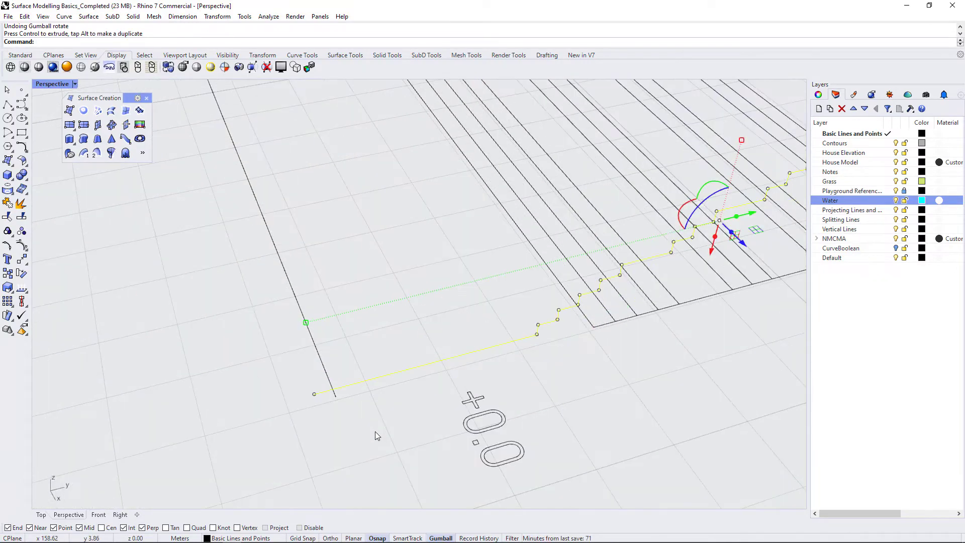
Move the upright stepped polyline from its lower endpoint to the end of the +0.0 line and deselect it.
text(m)
key(Return)
click(313, 395)
click(335, 396)
scroll(325, 377, down, 7)
right_drag(506, 415, 607, 439)
right_drag(400, 317, 512, 295)
scroll(470, 247, up, 3)
scroll(472, 335, down, 3)
scroll(490, 288, up, 6)
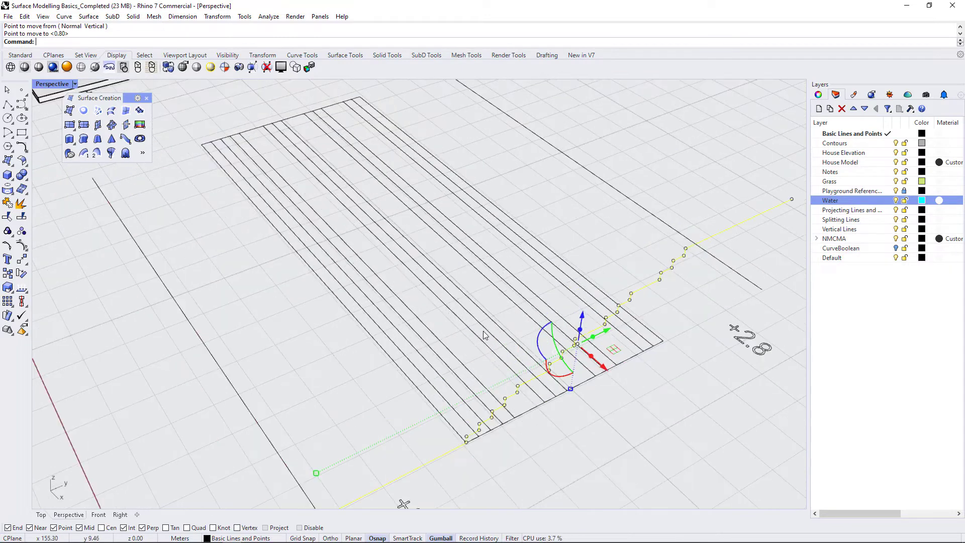
click(675, 466)
key(Escape)
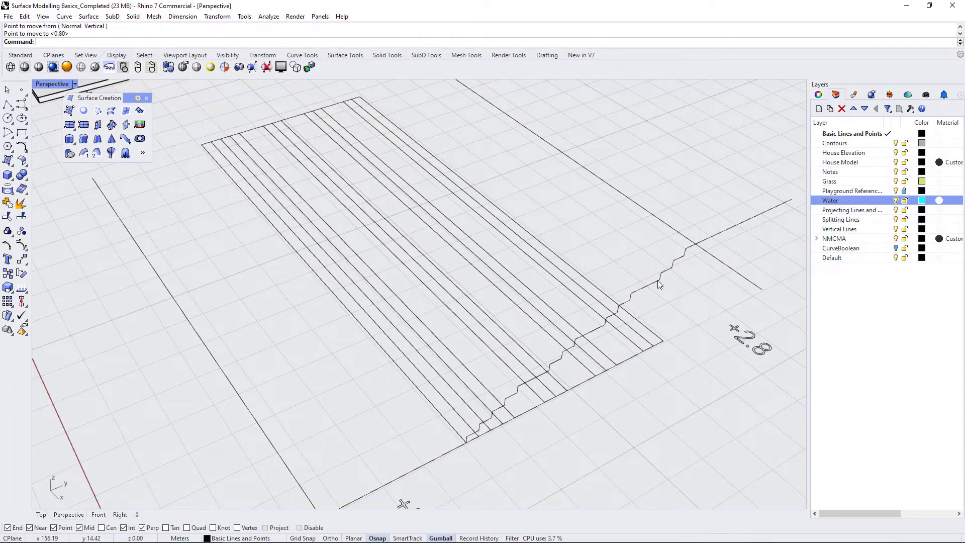
Extrude the stepped polyline as a surface across to the far end of the +0.0 line.
click(640, 290)
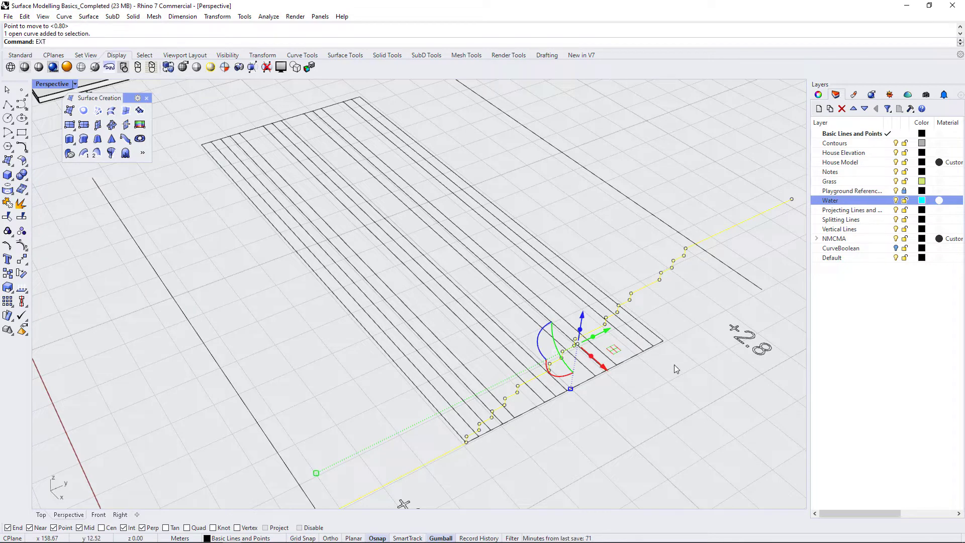
key(Return)
scroll(673, 364, down, 3)
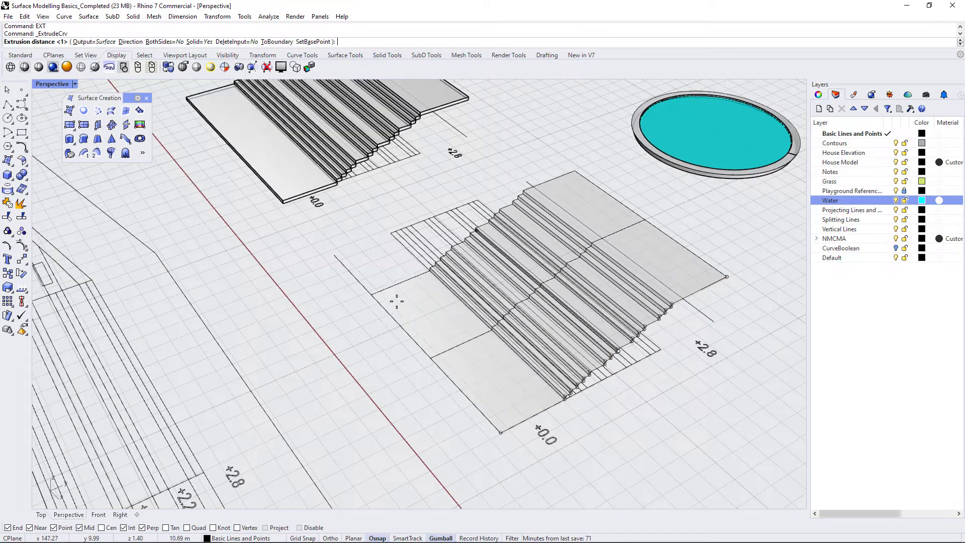
click(334, 255)
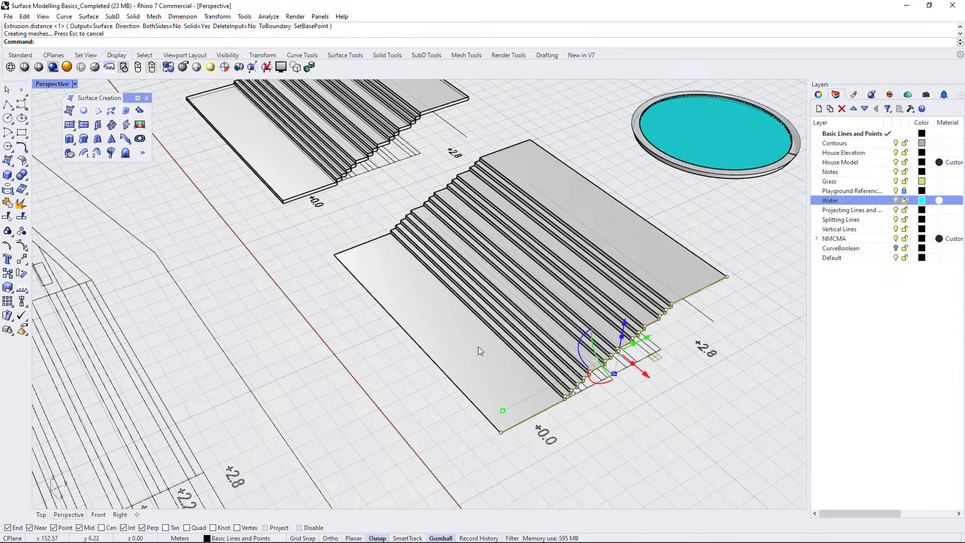
Inspect the risers, treads and landings of the extruded staircase from several angles.
right_drag(481, 353, 523, 342)
scroll(463, 382, down, 2)
right_drag(463, 382, 544, 314)
scroll(360, 186, up, 3)
right_drag(465, 236, 353, 250)
scroll(427, 171, up, 5)
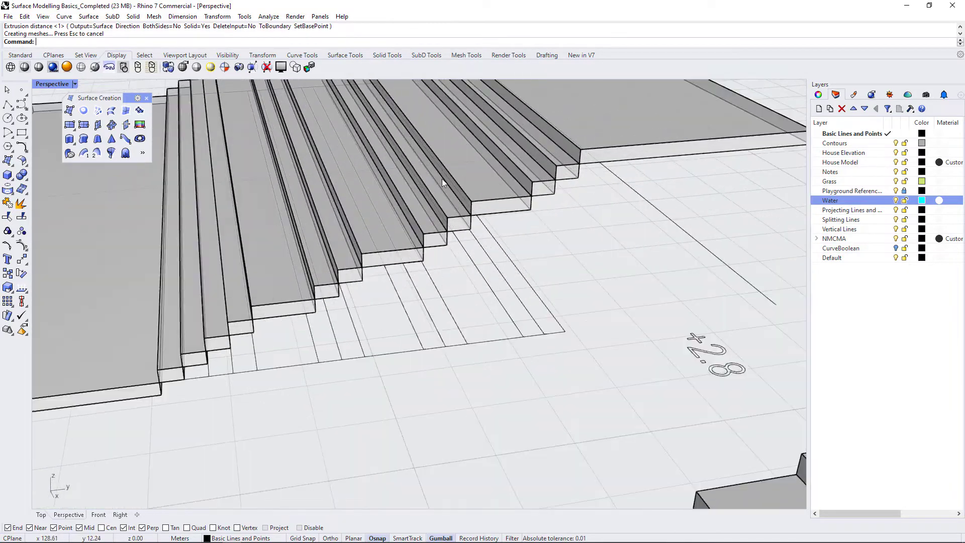
scroll(481, 206, down, 6)
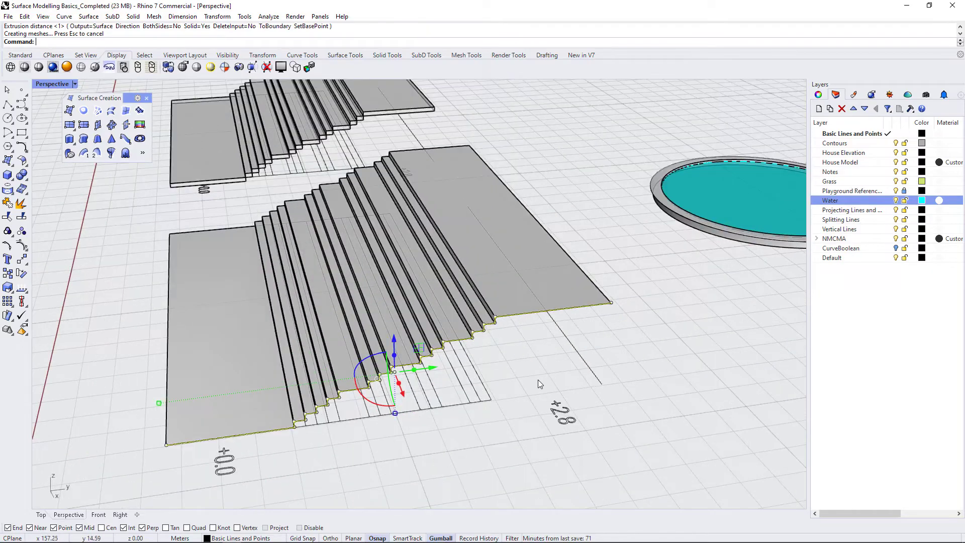
scroll(537, 384, down, 4)
right_drag(537, 384, 486, 368)
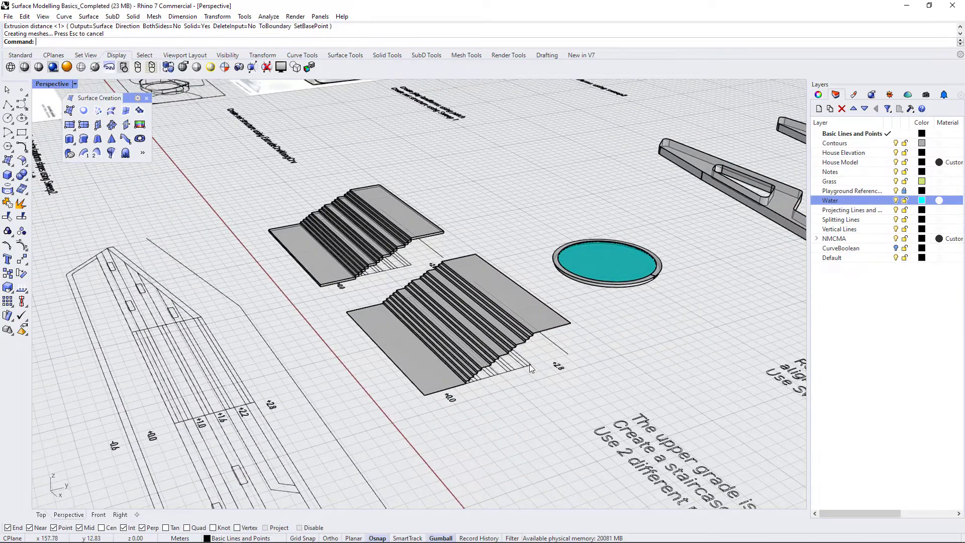
scroll(519, 357, up, 10)
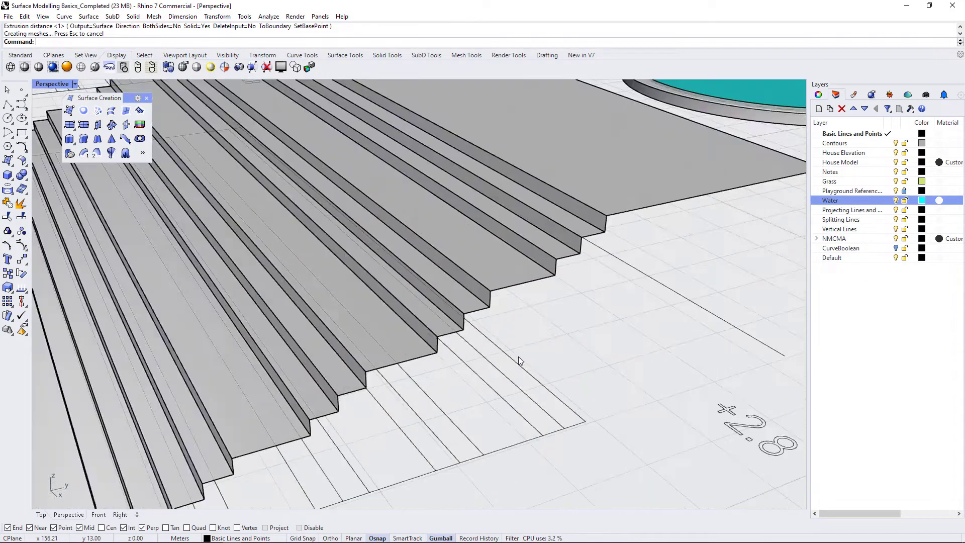
scroll(517, 357, down, 8)
right_drag(527, 378, 590, 391)
right_drag(382, 322, 575, 270)
Compare the two staircases side by side, checking their steps and landings.
click(575, 271)
click(658, 404)
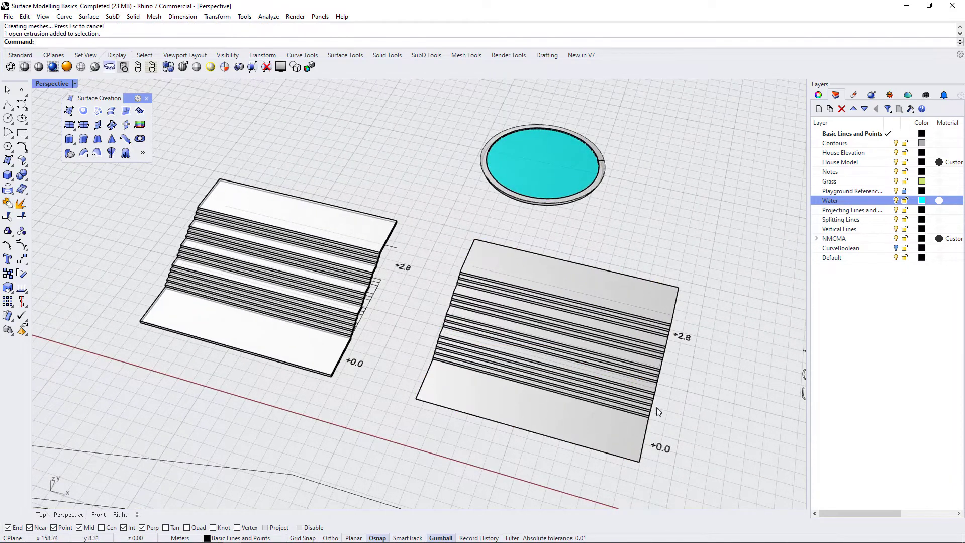
right_drag(679, 382, 536, 376)
right_drag(381, 303, 487, 370)
scroll(336, 340, up, 4)
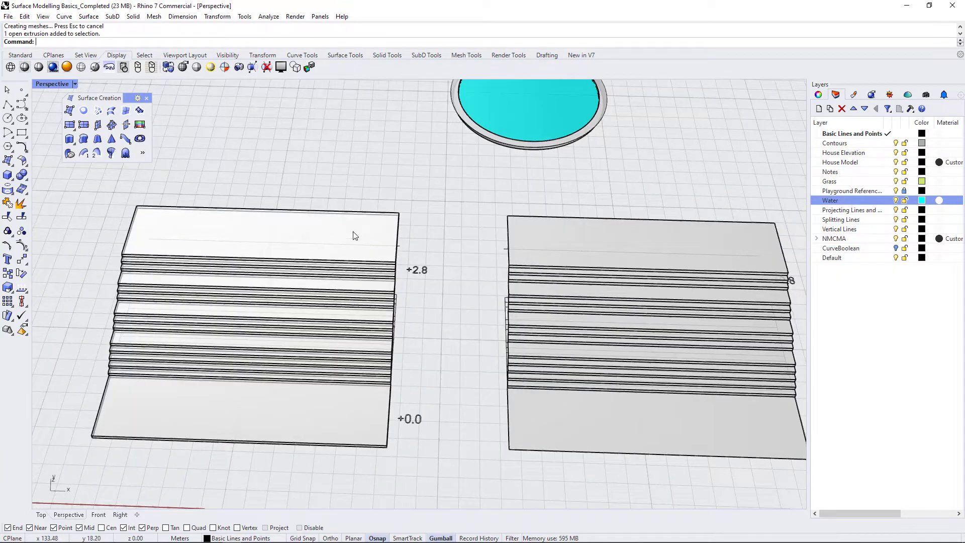
scroll(479, 348, down, 2)
scroll(335, 311, up, 2)
scroll(252, 329, down, 4)
right_drag(475, 399, 476, 348)
right_drag(377, 301, 463, 397)
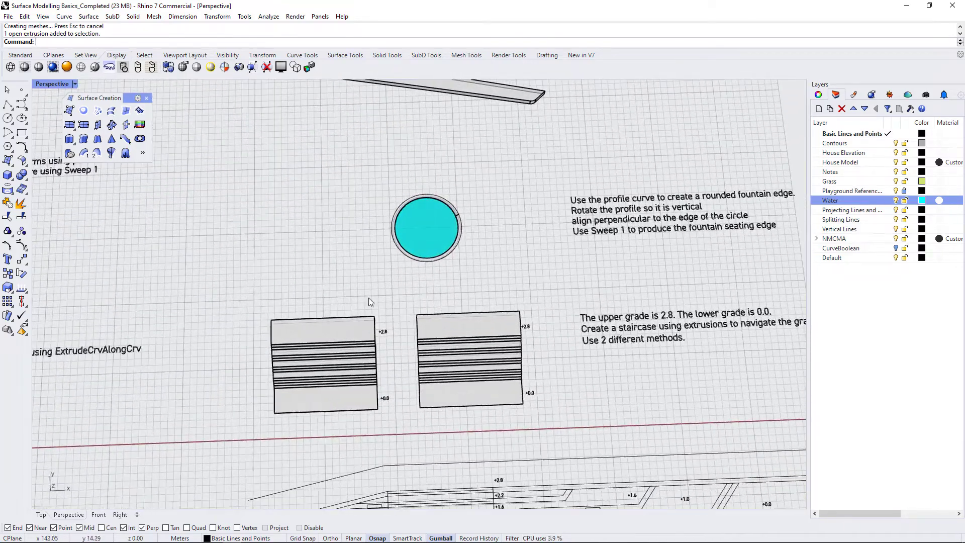
Examine the stepped terrace exercise's linework, grade labels and instructions below the two staircases.
scroll(347, 281, down, 2)
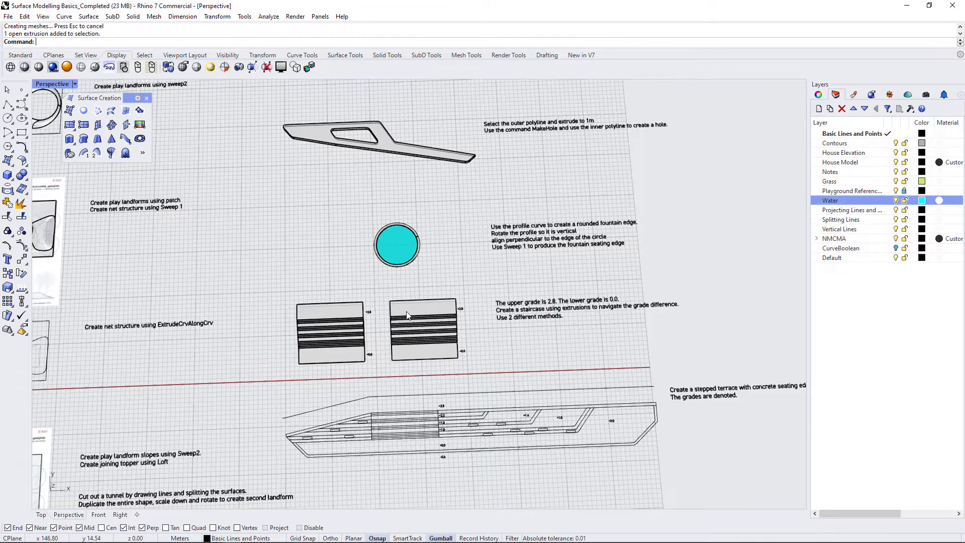
scroll(645, 445, up, 2)
scroll(513, 395, down, 4)
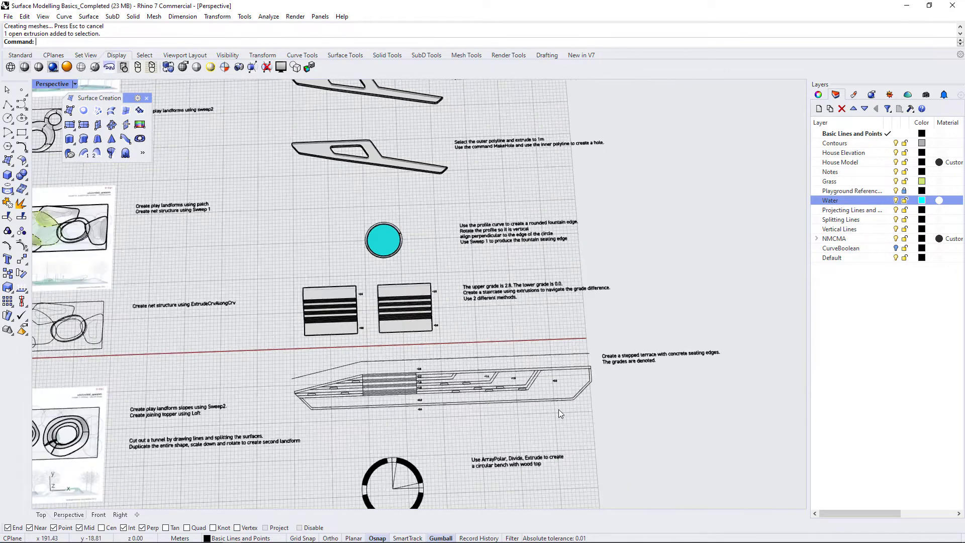
right_drag(559, 409, 553, 417)
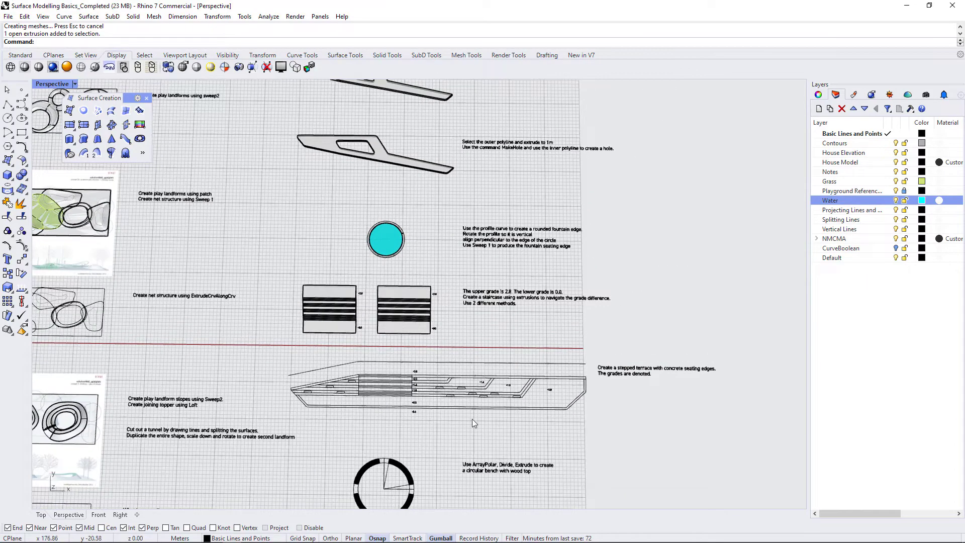
scroll(402, 417, up, 4)
scroll(399, 375, down, 2)
scroll(472, 369, down, 1)
scroll(562, 358, up, 1)
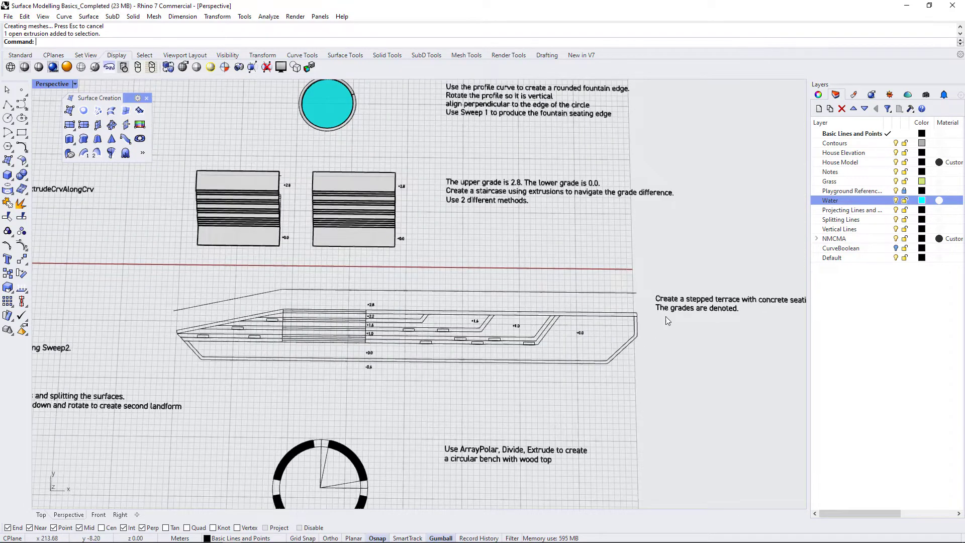
scroll(627, 324, down, 2)
scroll(680, 309, up, 3)
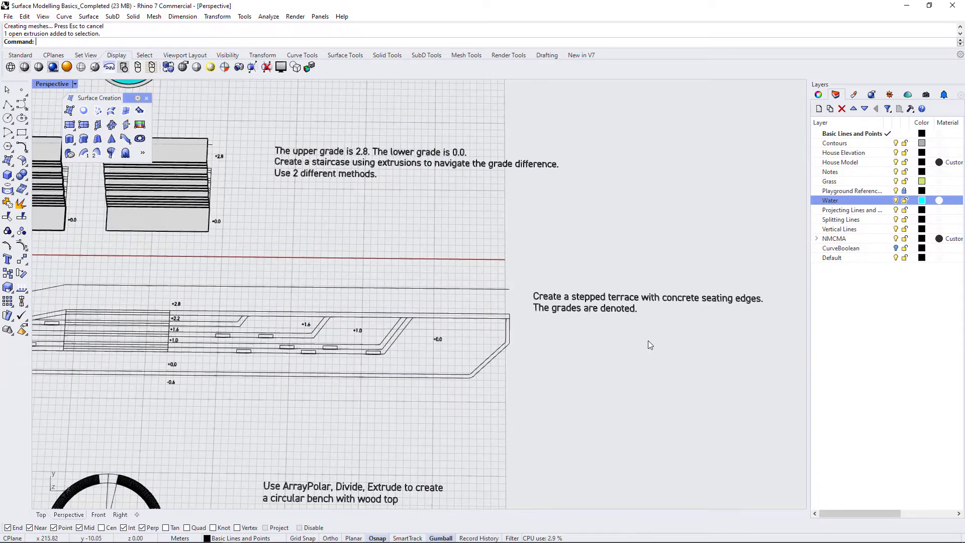
scroll(662, 345, down, 2)
scroll(378, 321, up, 3)
scroll(477, 270, down, 1)
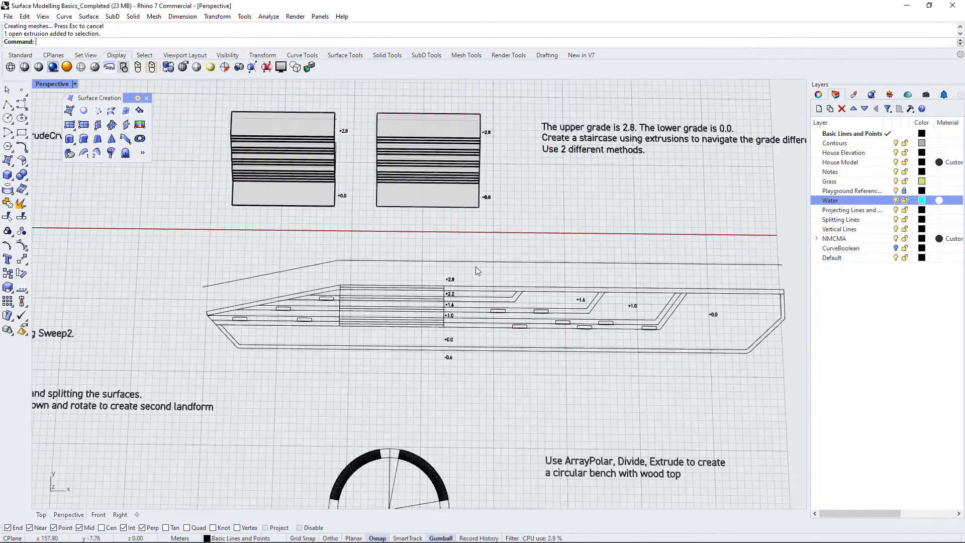
Copy the second staircase from the upper outer corner of its step lines to the matching corner of the terrace's step lines.
click(461, 194)
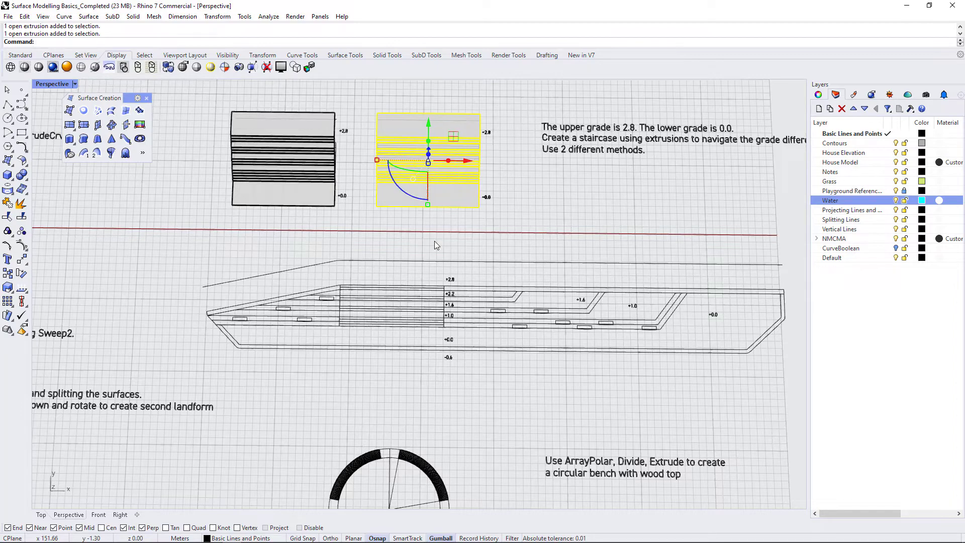
text(CO)
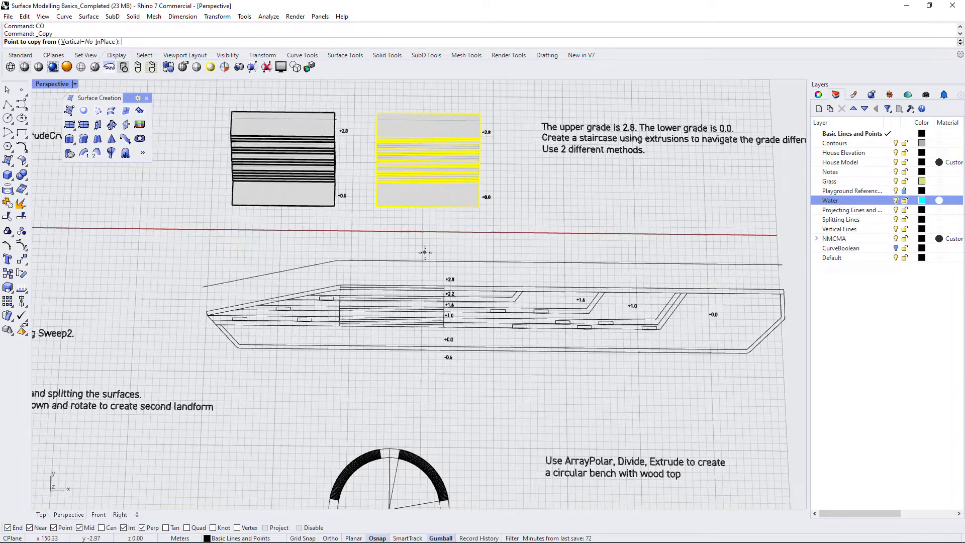
key(Return)
scroll(434, 242, down, 2)
right_drag(445, 244, 465, 220)
scroll(522, 211, up, 5)
scroll(520, 246, up, 2)
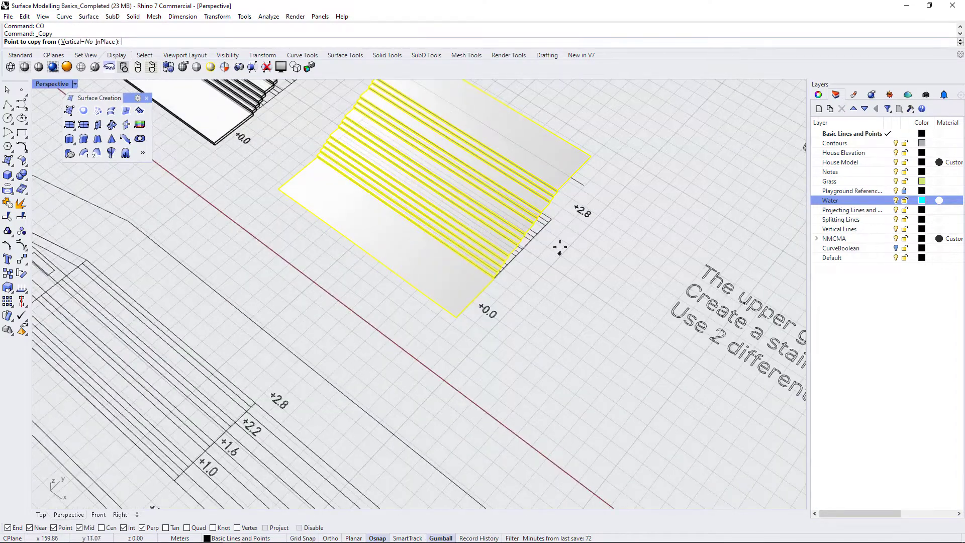
click(551, 219)
scroll(544, 224, down, 5)
scroll(402, 282, up, 12)
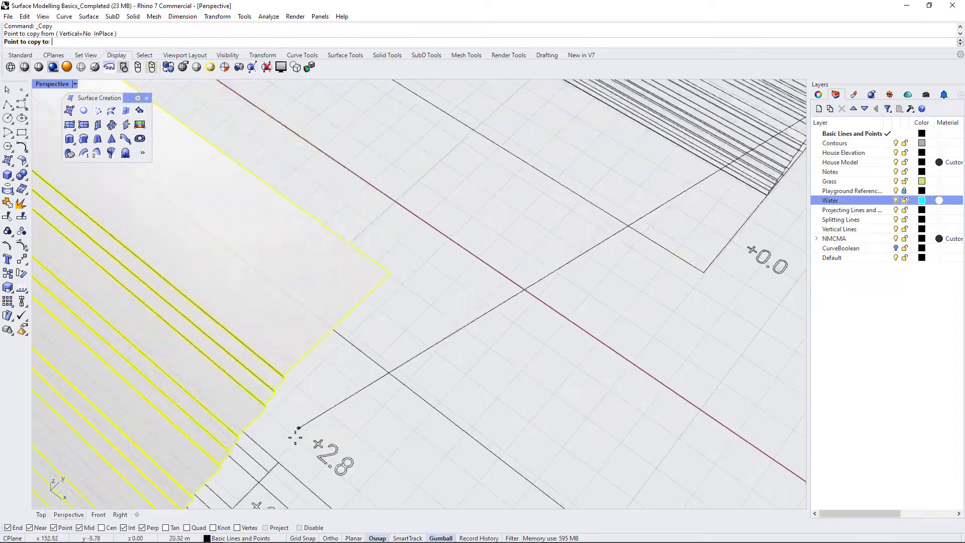
click(278, 462)
key(Return)
Examine how the copied staircase and its lower landing fit the terrace's grade lines from -0.6 to +2.8.
scroll(405, 373, down, 12)
right_drag(407, 376, 309, 348)
scroll(253, 345, up, 5)
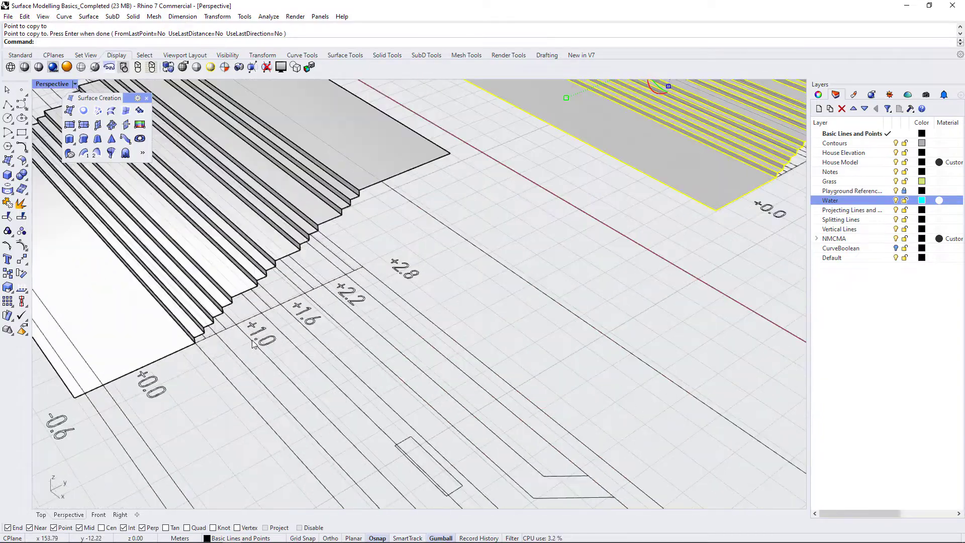
scroll(252, 345, up, 4)
scroll(362, 291, down, 6)
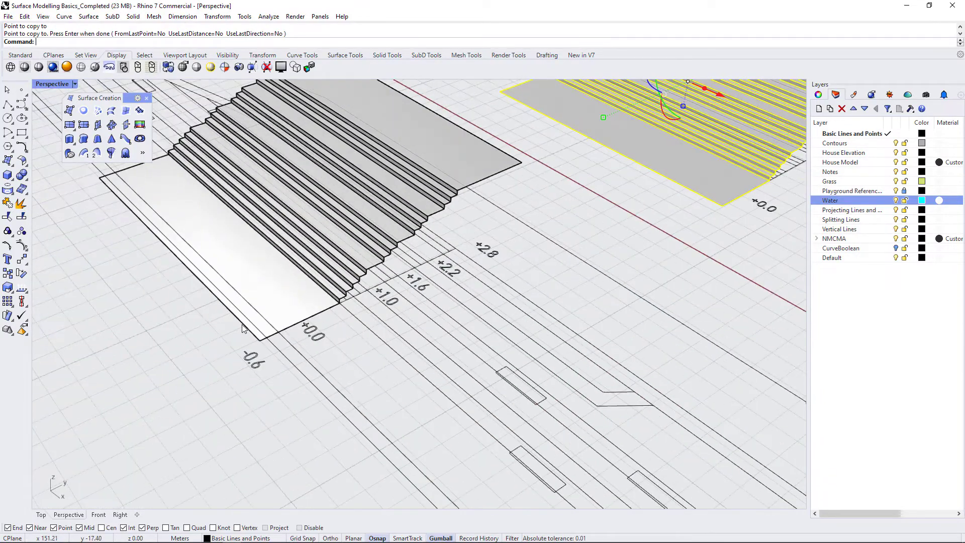
scroll(247, 261, down, 7)
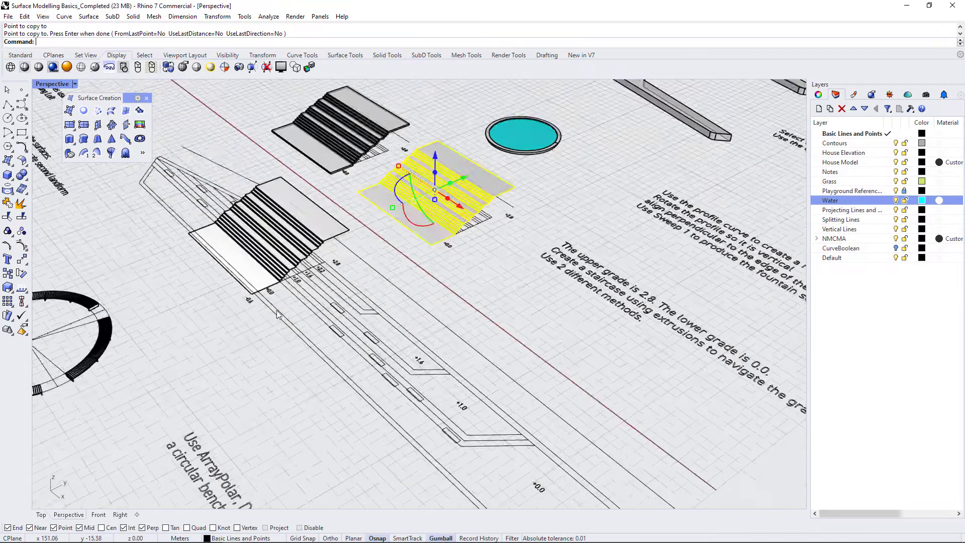
right_drag(246, 261, 284, 312)
scroll(309, 330, up, 4)
click(310, 334)
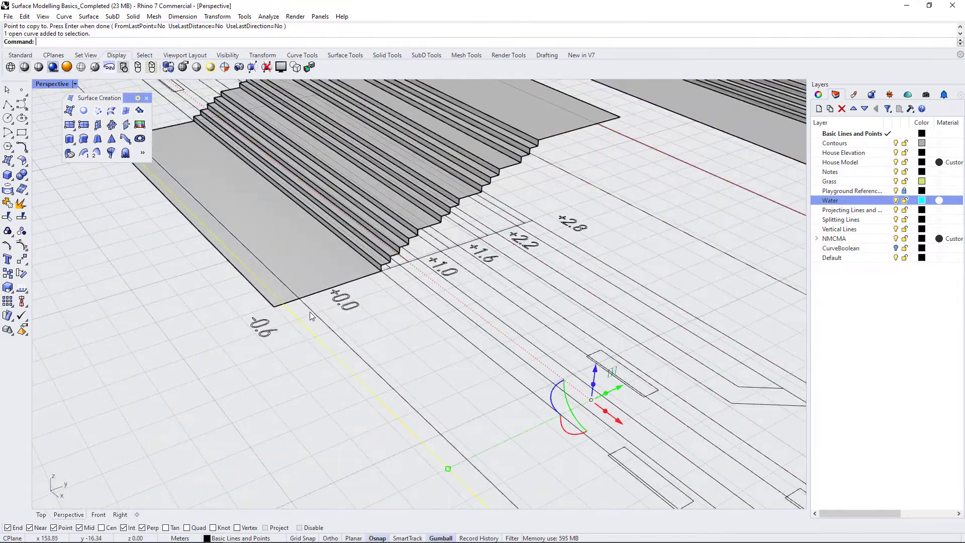
shift+click(309, 312)
right_drag(339, 346, 422, 347)
scroll(363, 301, down, 9)
right_drag(363, 302, 382, 347)
scroll(386, 348, up, 6)
Try to pull the outer edge of the copied staircase's lower landing back to the terrace line with MoveEdge.
click(549, 408)
click(475, 379)
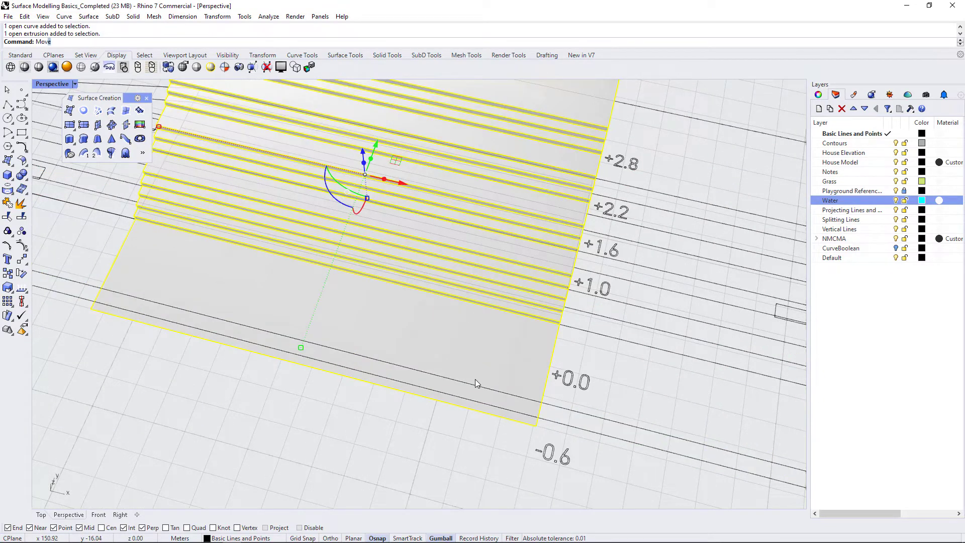
text(Edge)
key(Return)
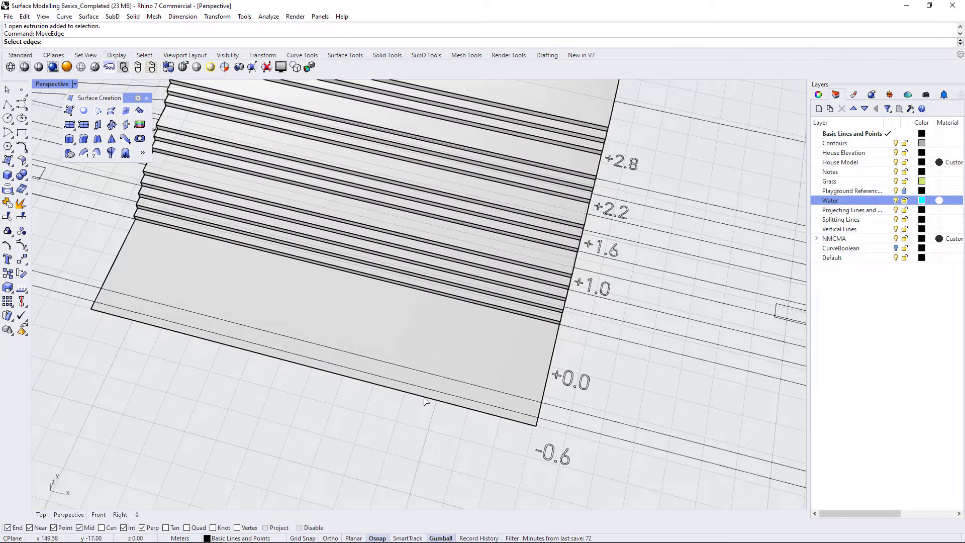
click(424, 397)
key(Return)
scroll(546, 433, up, 5)
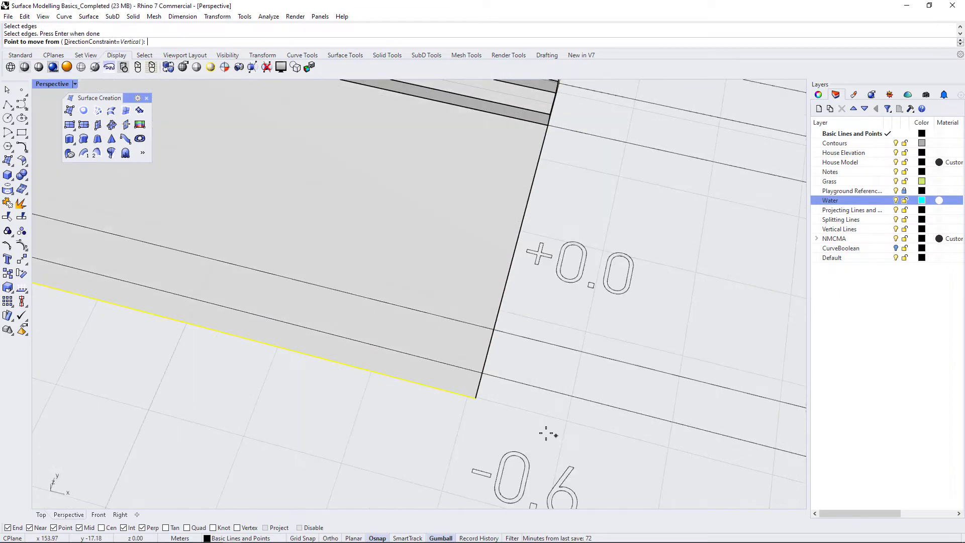
click(473, 398)
click(498, 387)
scroll(538, 377, down, 5)
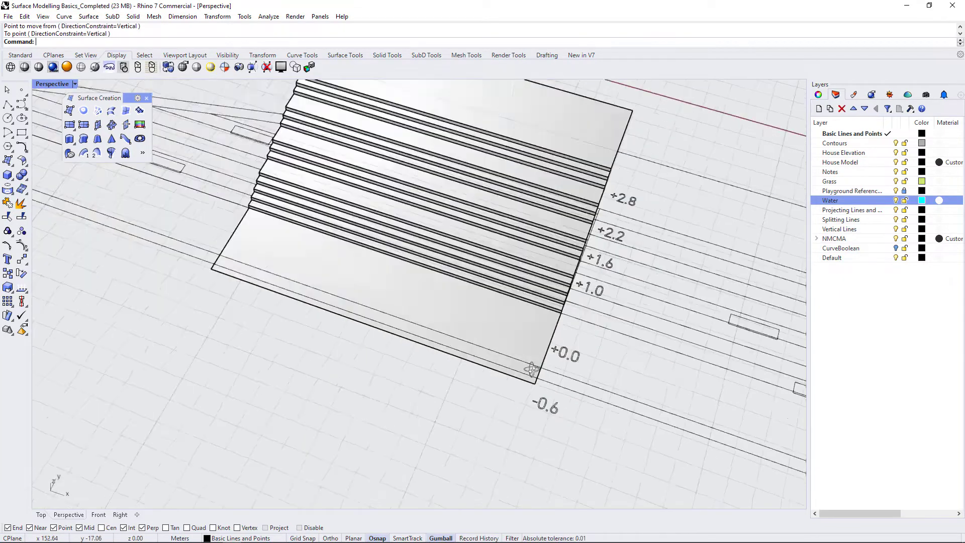
Move the outer edge of the copied staircase's lower landing to the adjacent terrace line using MoveEdge with the direction constraint set to None.
right_drag(531, 368, 512, 332)
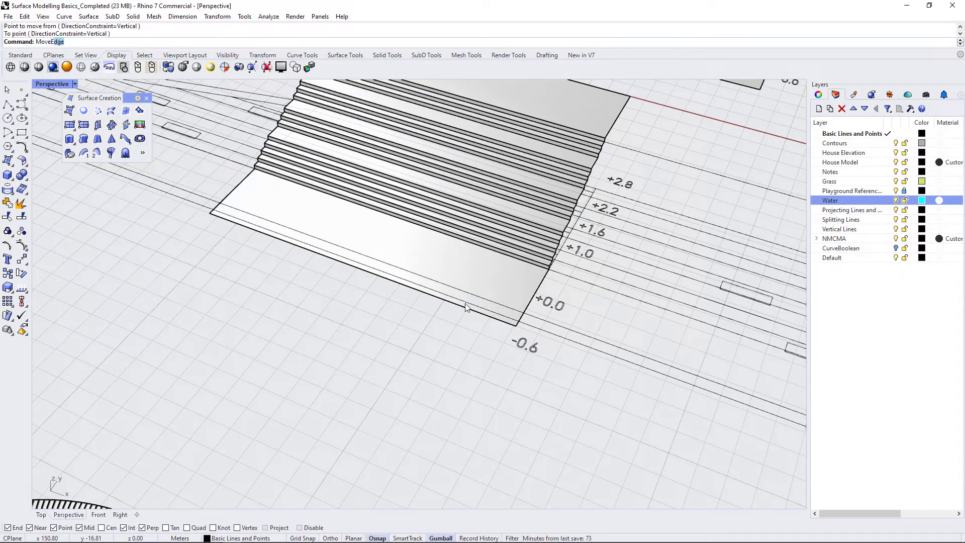
key(Return)
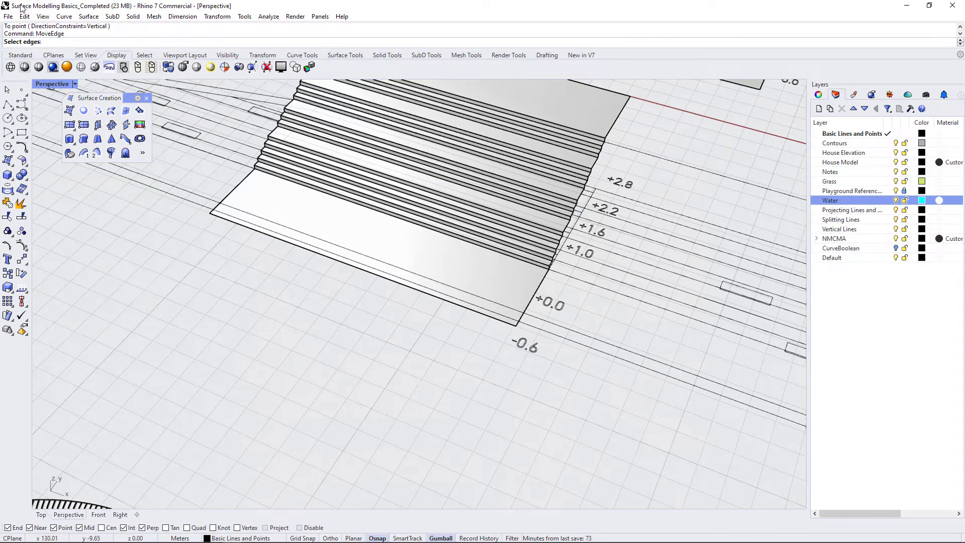
click(451, 305)
key(Return)
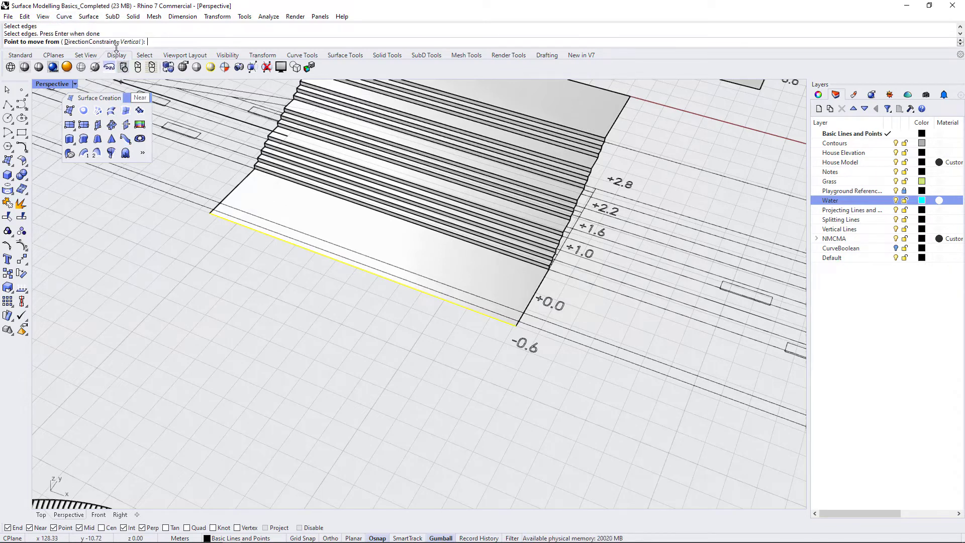
click(100, 41)
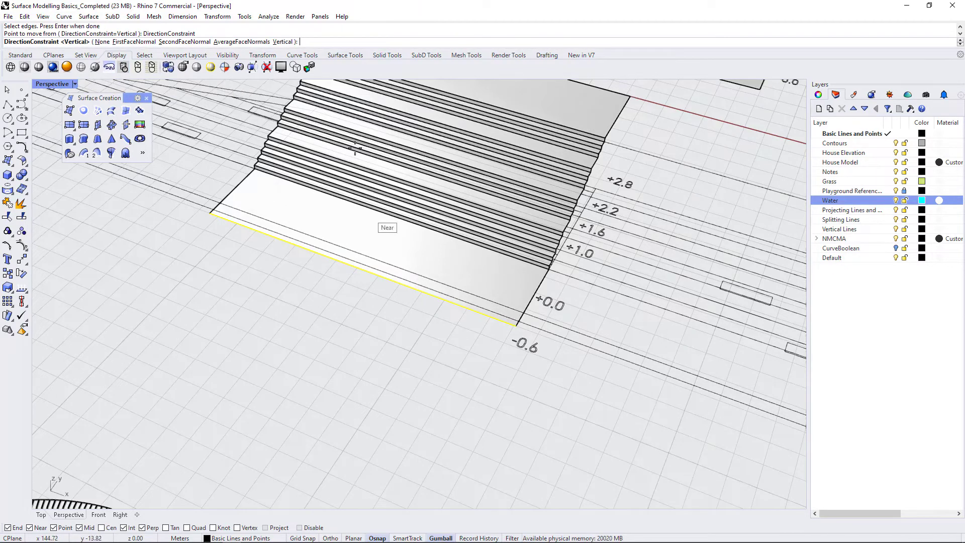
scroll(473, 284, up, 2)
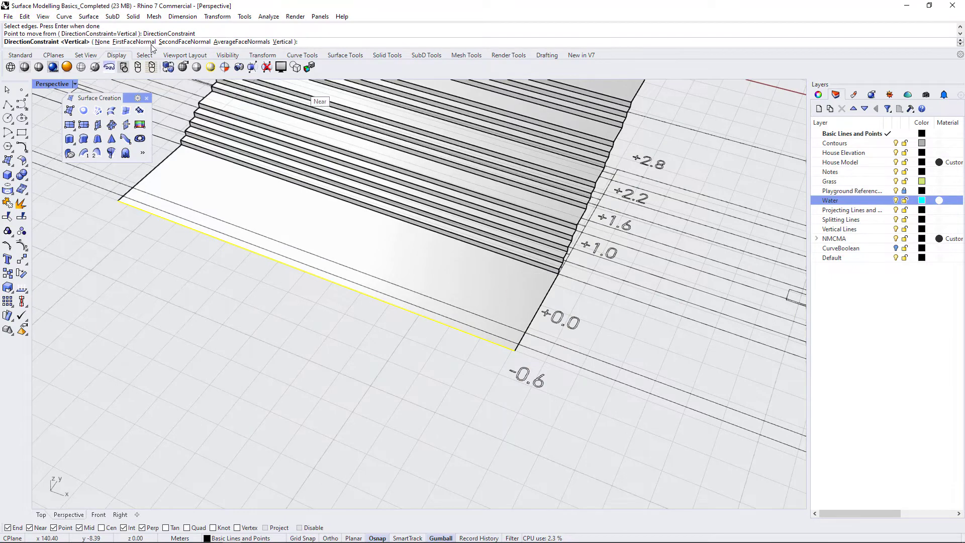
click(102, 42)
click(516, 350)
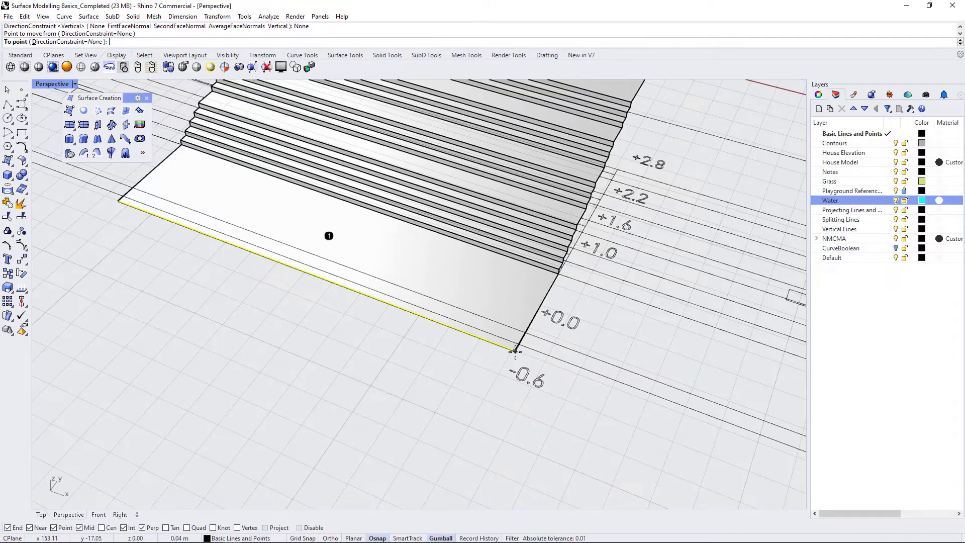
scroll(518, 347, up, 2)
click(521, 336)
Examine the adjusted staircase together with the surrounding terrace linework and grade labels.
scroll(521, 335, down, 8)
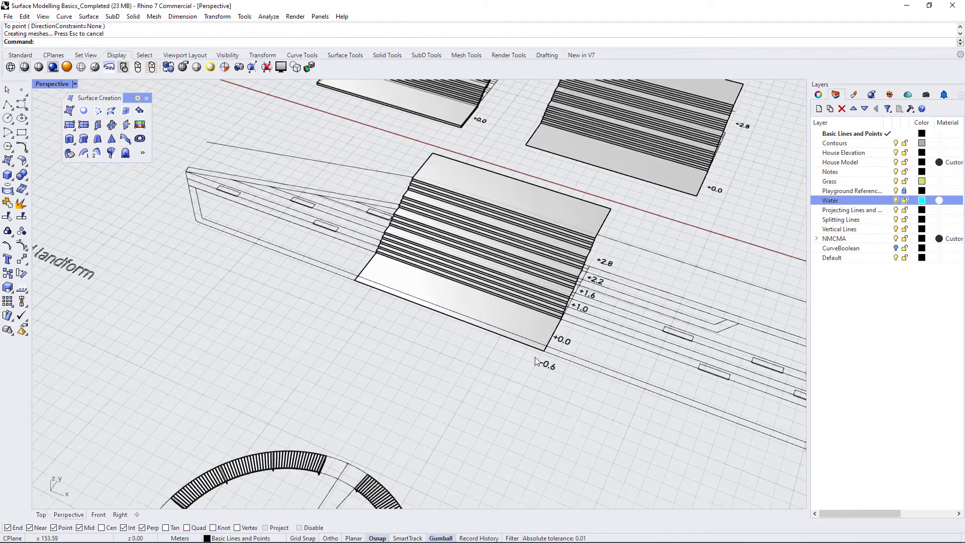
right_drag(473, 341, 411, 308)
scroll(231, 287, down, 4)
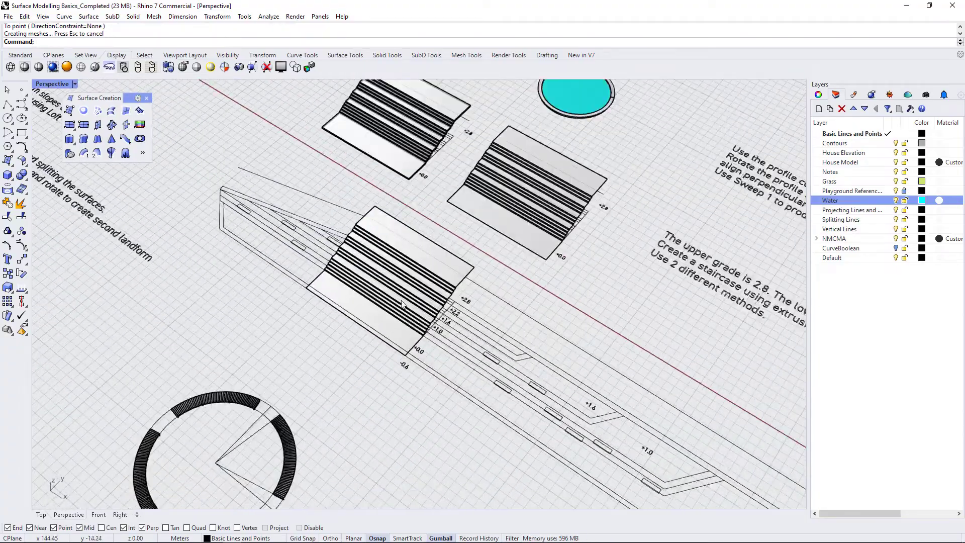
scroll(416, 338, up, 6)
scroll(218, 300, down, 5)
right_drag(291, 365, 309, 338)
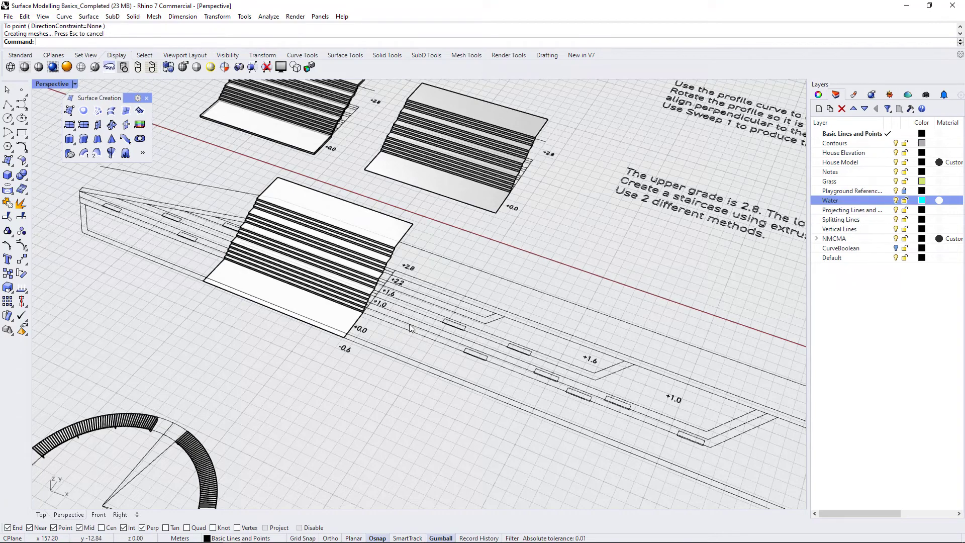
right_drag(420, 329, 388, 296)
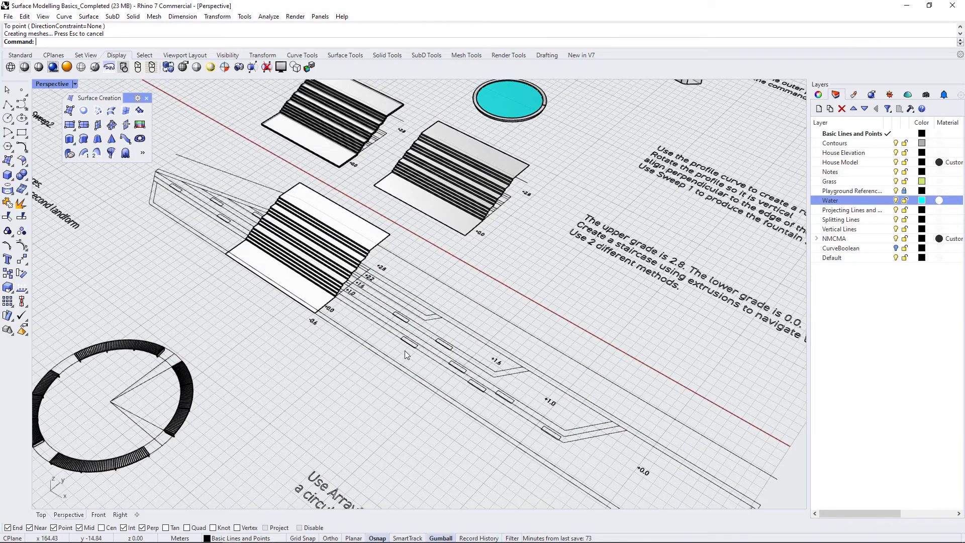